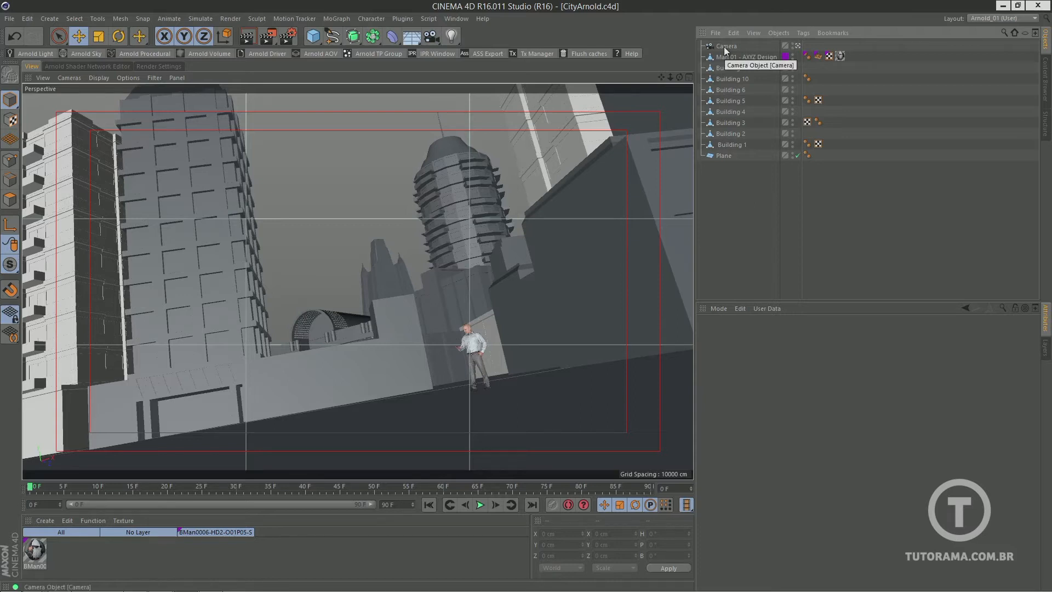
# Identify the scene's buildings, the standing man and the ground plane by selecting them, and clear the selection
pyautogui.moveTo(725, 174); pyautogui.dragTo(737, 56)
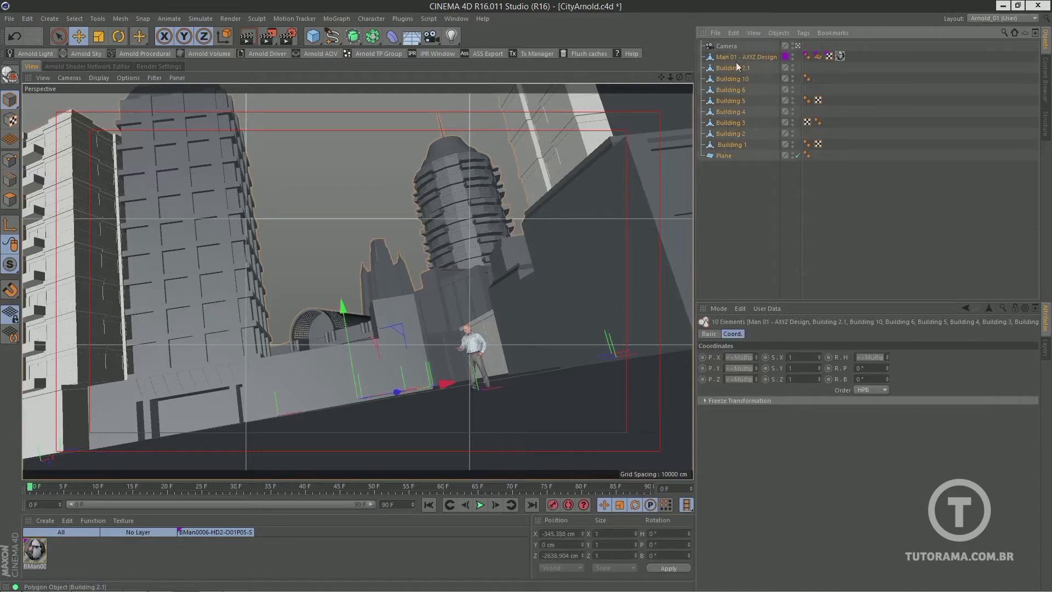
pyautogui.click(478, 345)
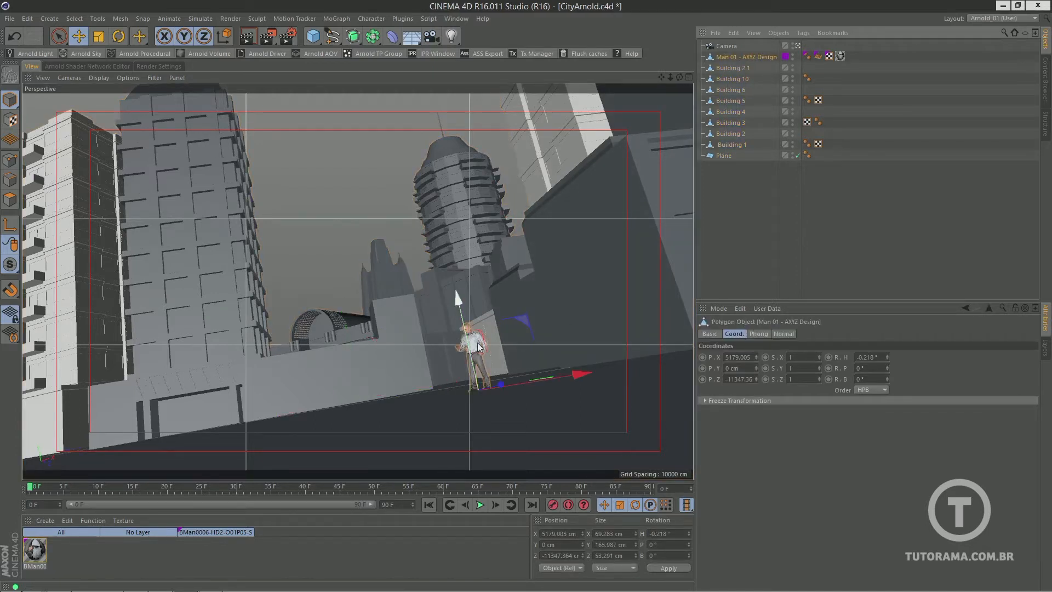
pyautogui.click(724, 155)
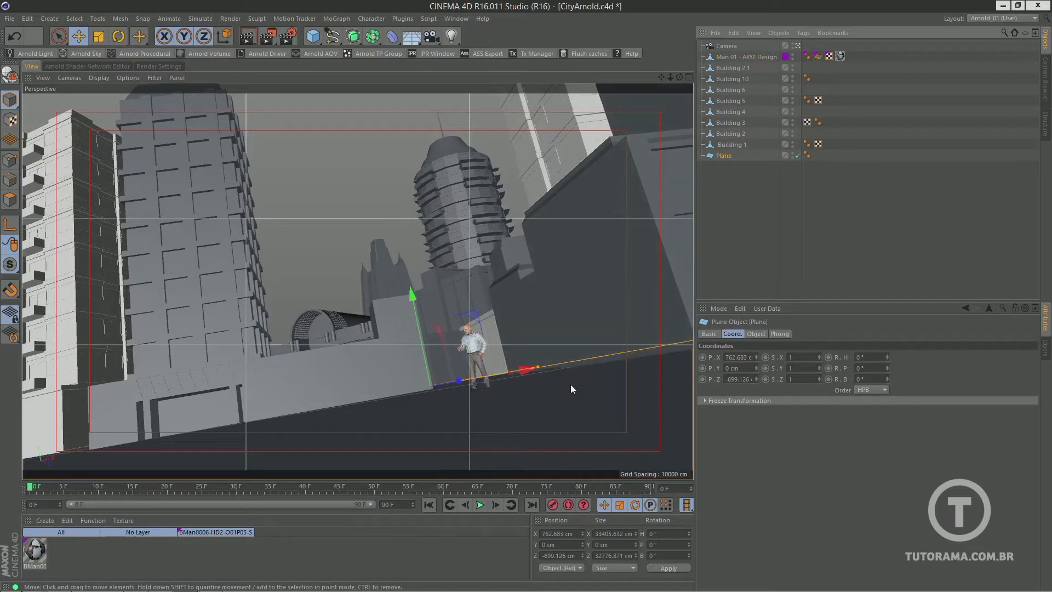
pyautogui.click(761, 211)
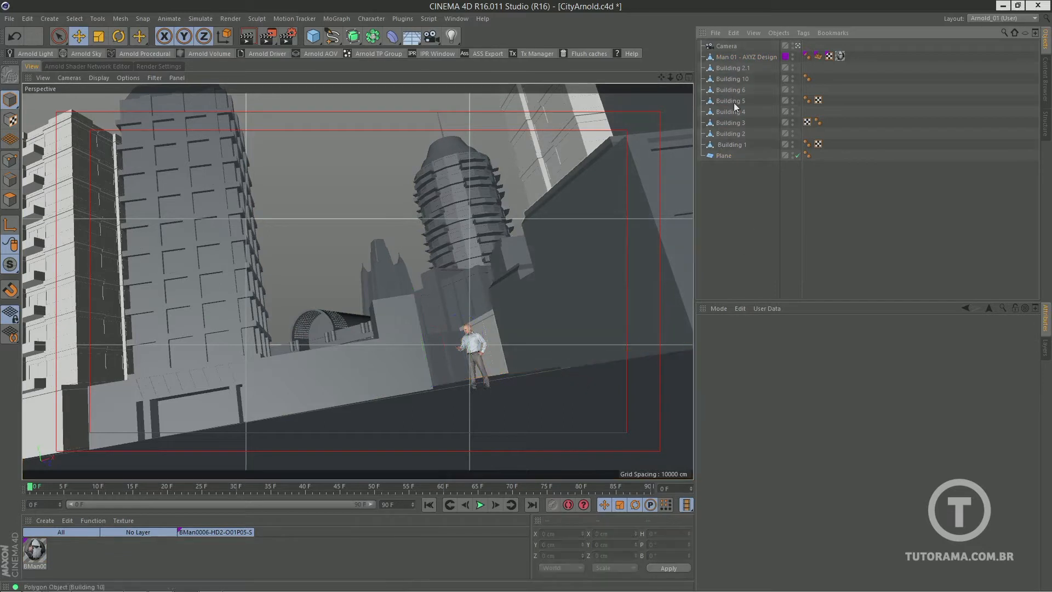
# Browse the preset library's Cityscape building models with enlarged thumbnails, and return to the scene's object list
pyautogui.click(1043, 78)
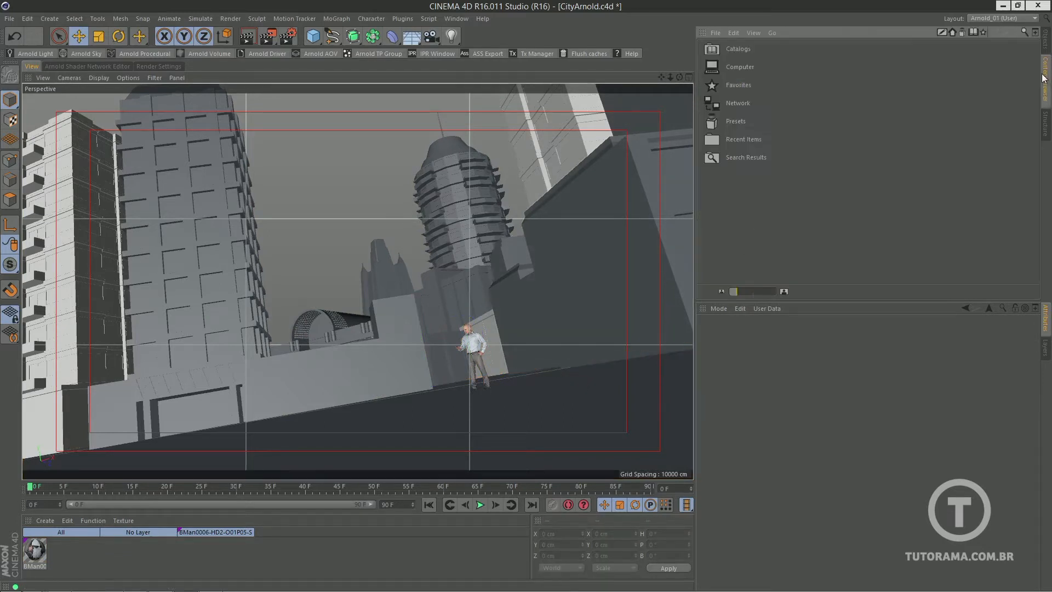
pyautogui.doubleClick(741, 123)
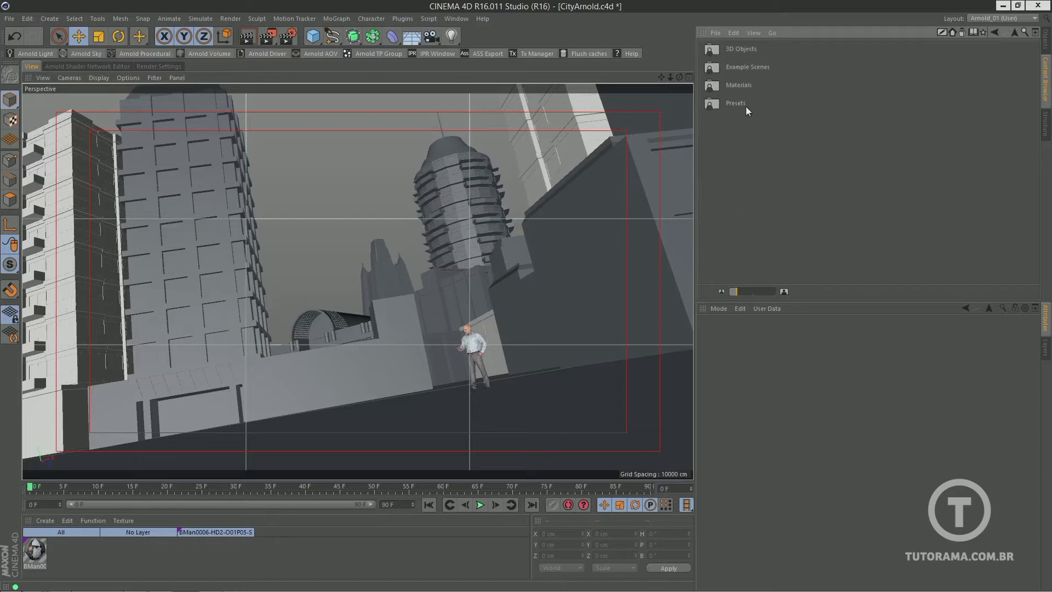
pyautogui.doubleClick(745, 50)
pyautogui.doubleClick(747, 104)
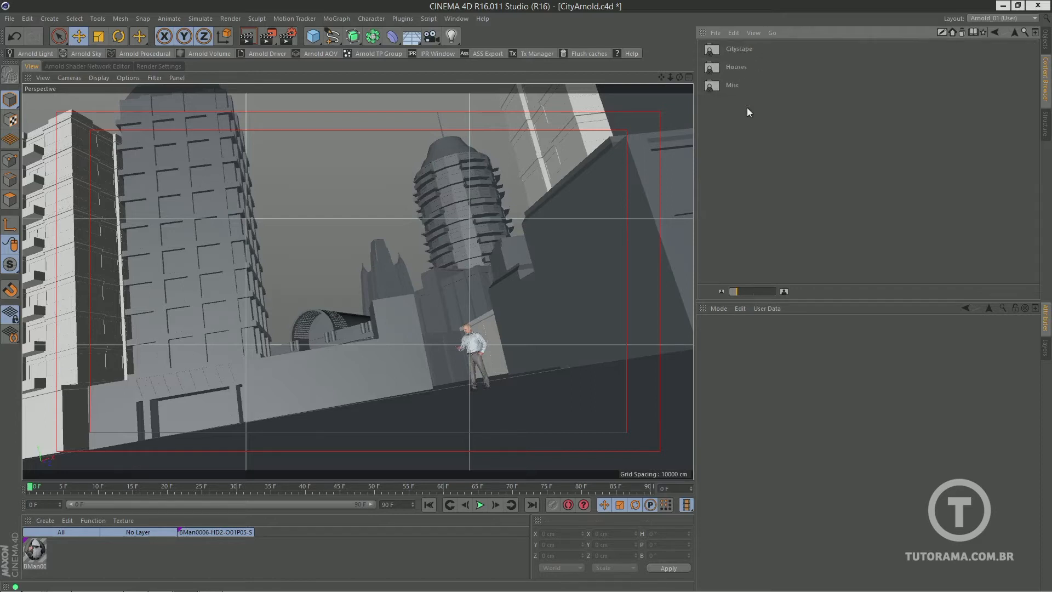
pyautogui.doubleClick(741, 55)
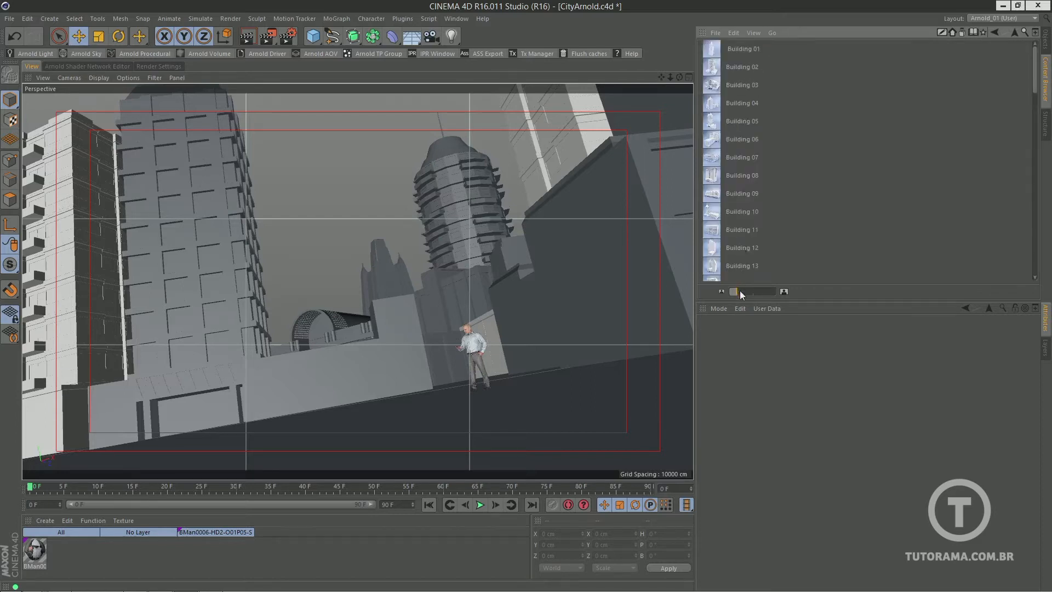
pyautogui.moveTo(740, 290); pyautogui.dragTo(766, 290)
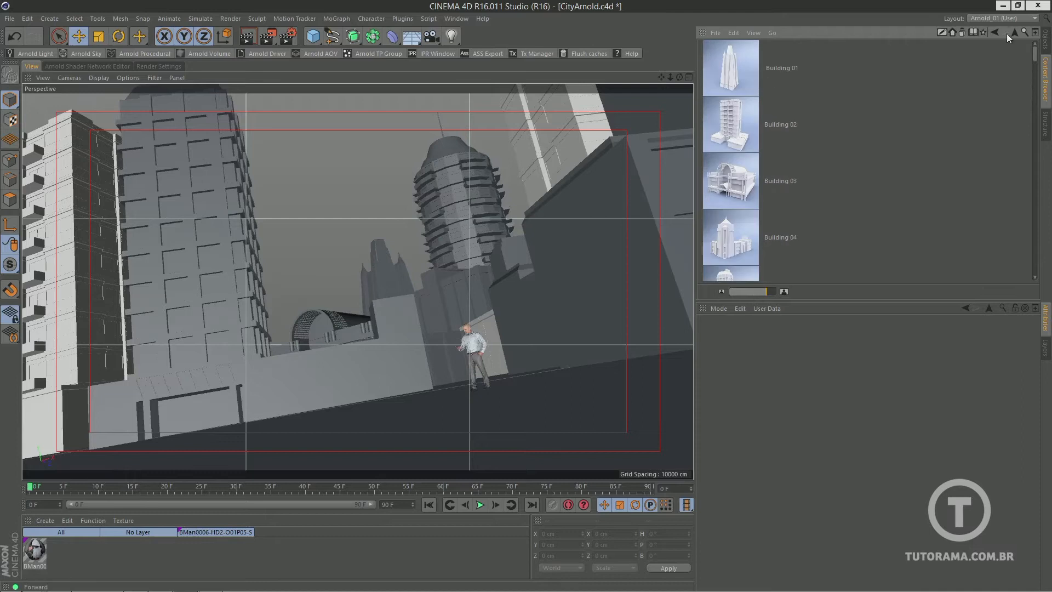
pyautogui.click(1044, 46)
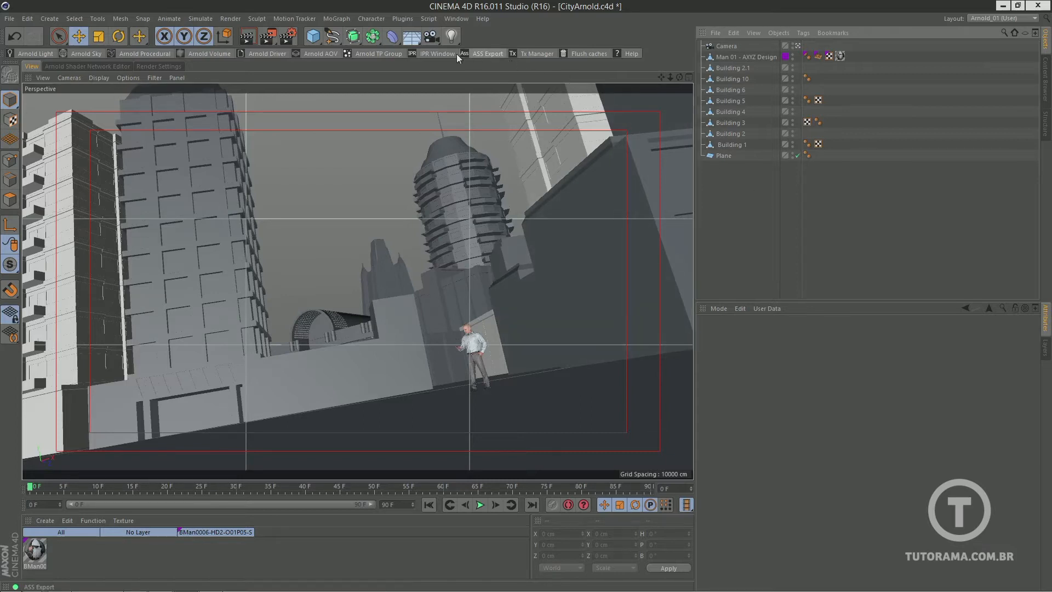
# Look at the Arnold Shader Network Editor and return to the perspective view
pyautogui.click(79, 66)
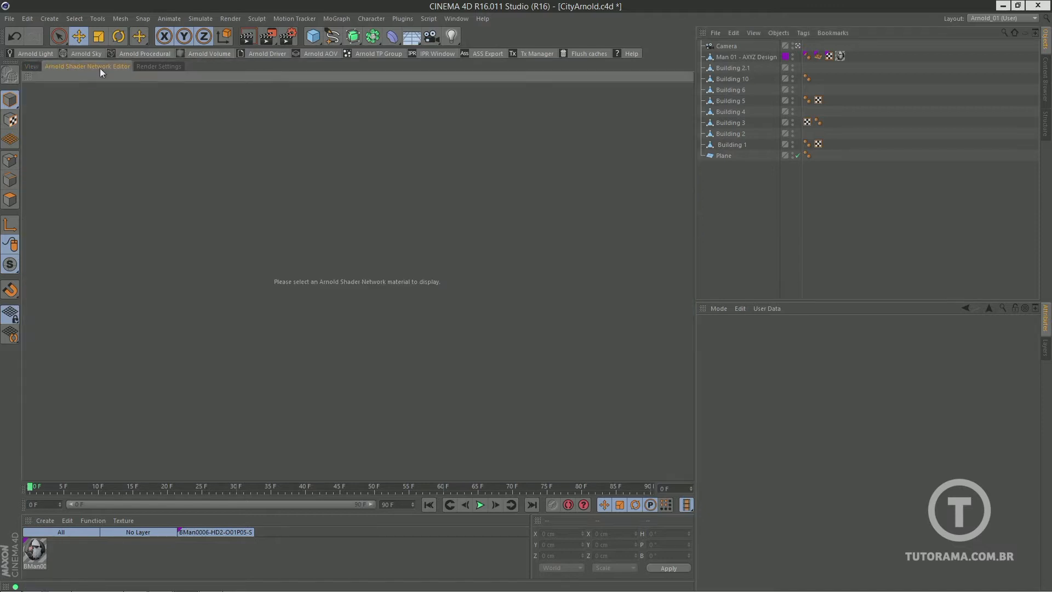
pyautogui.click(32, 66)
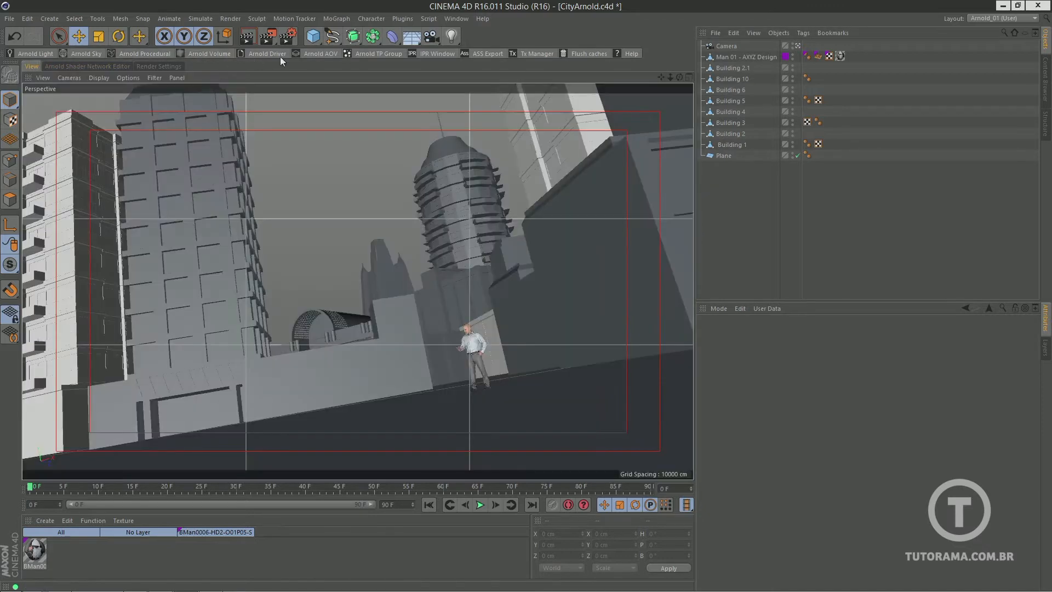
# Tear off the C4DtoA plugin commands as a floating palette over the perspective view
pyautogui.click(405, 20)
pyautogui.moveTo(415, 49)
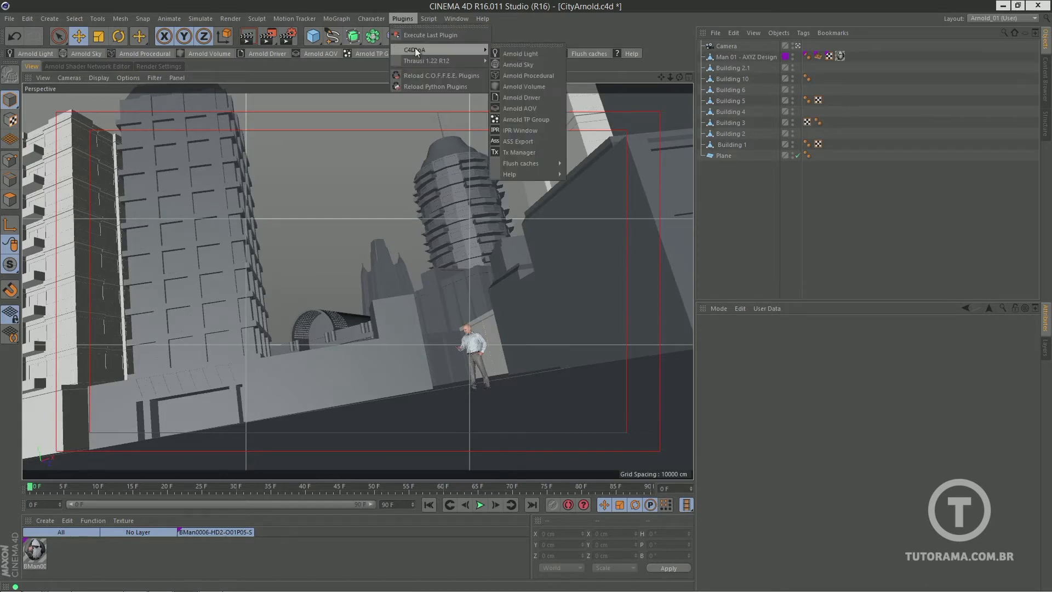
pyautogui.click(516, 45)
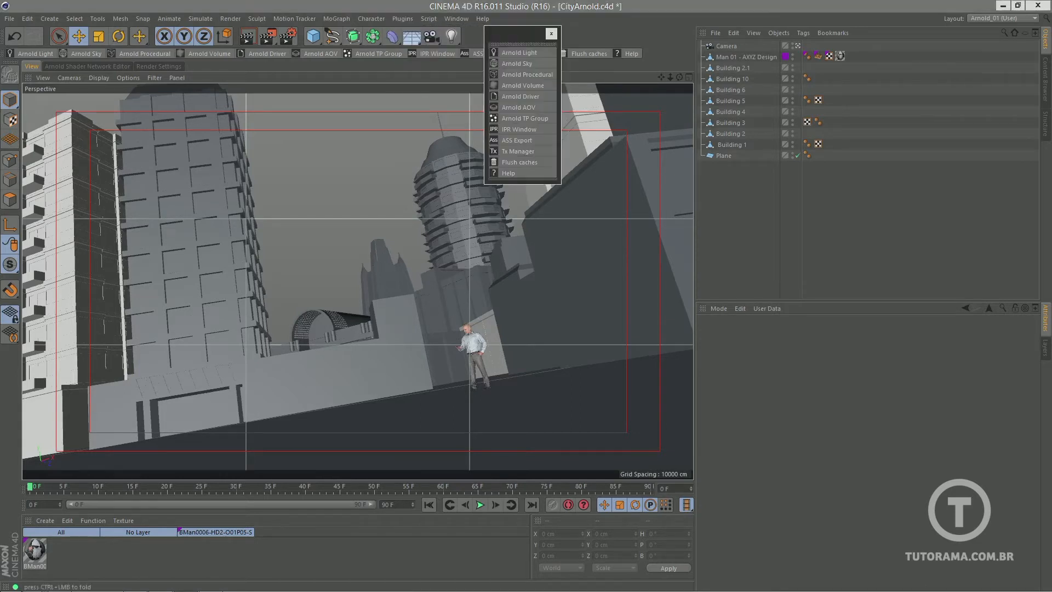
pyautogui.moveTo(519, 33); pyautogui.dragTo(549, 87)
# Open the command customization for editing palettes, and close it together with the floating Arnold palette
pyautogui.rightClick(663, 52)
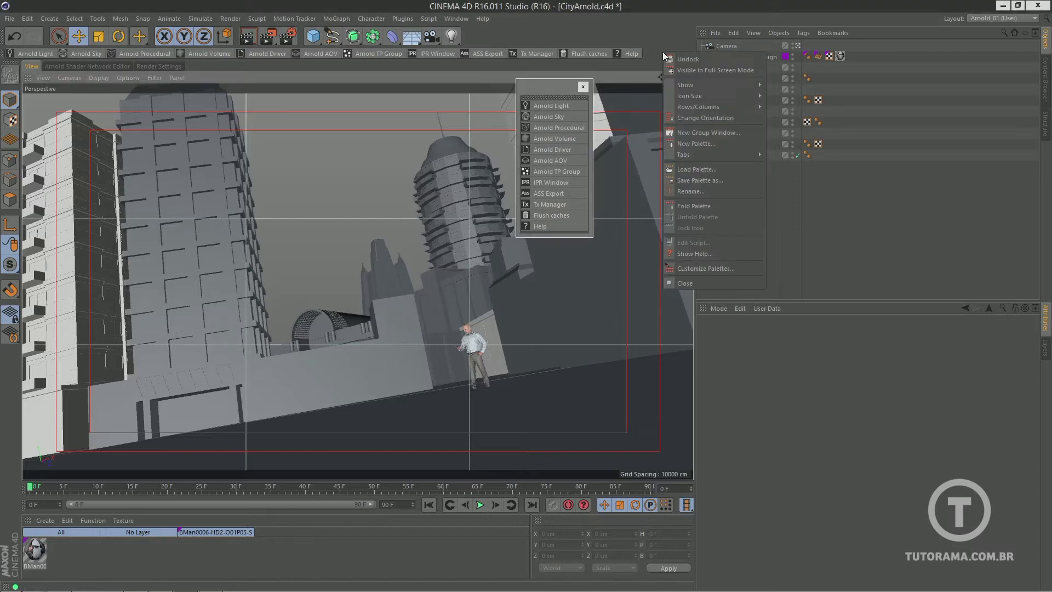
pyautogui.click(711, 269)
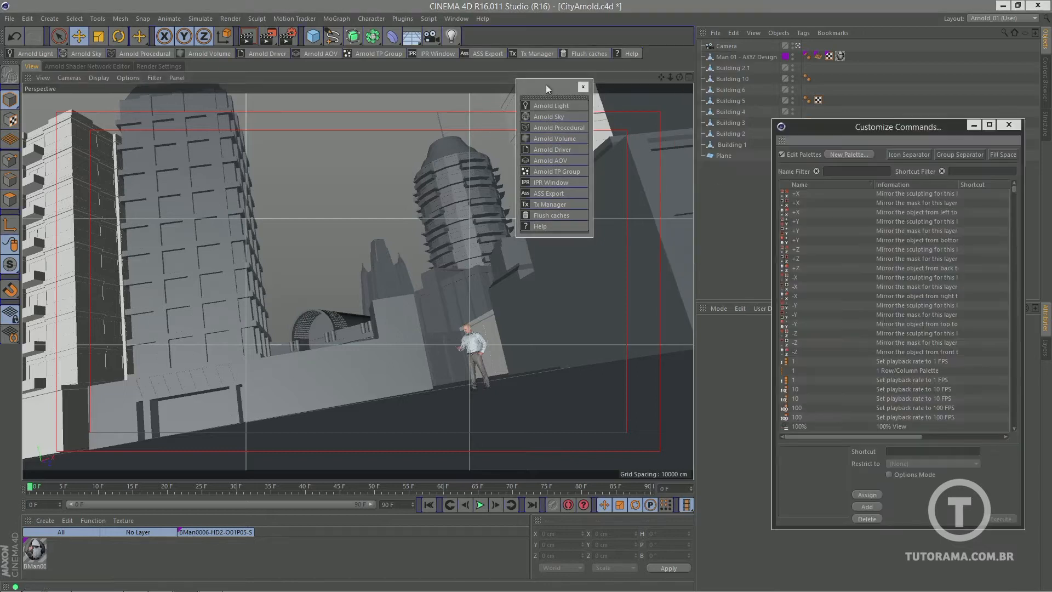
pyautogui.moveTo(545, 85)
pyautogui.mouseDown()
pyautogui.moveTo(523, 21)
pyautogui.moveTo(529, 94)
pyautogui.mouseUp()
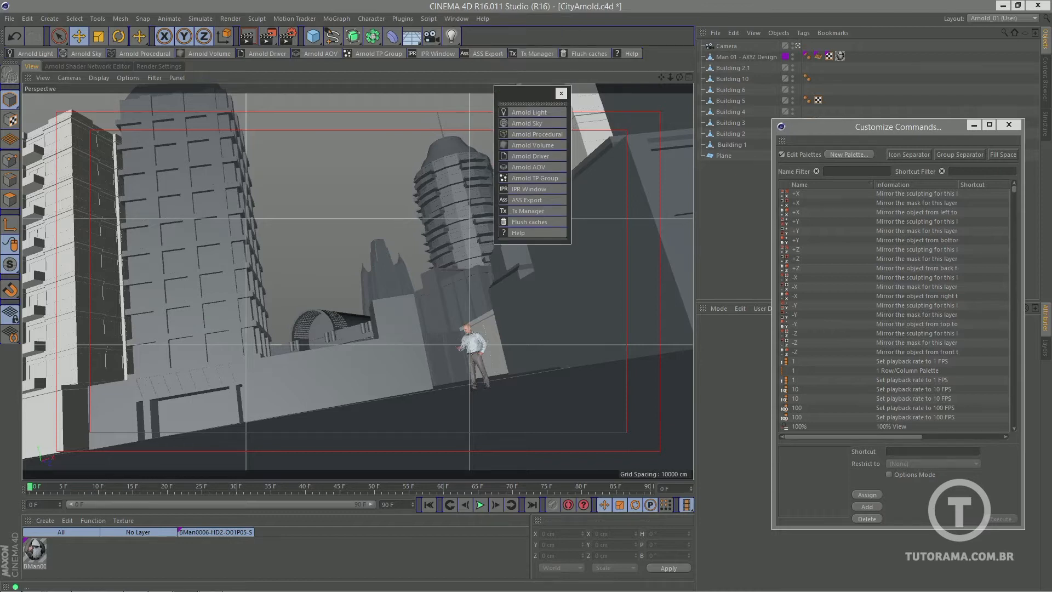
pyautogui.moveTo(832, 133); pyautogui.dragTo(694, 88)
pyautogui.rightClick(670, 54)
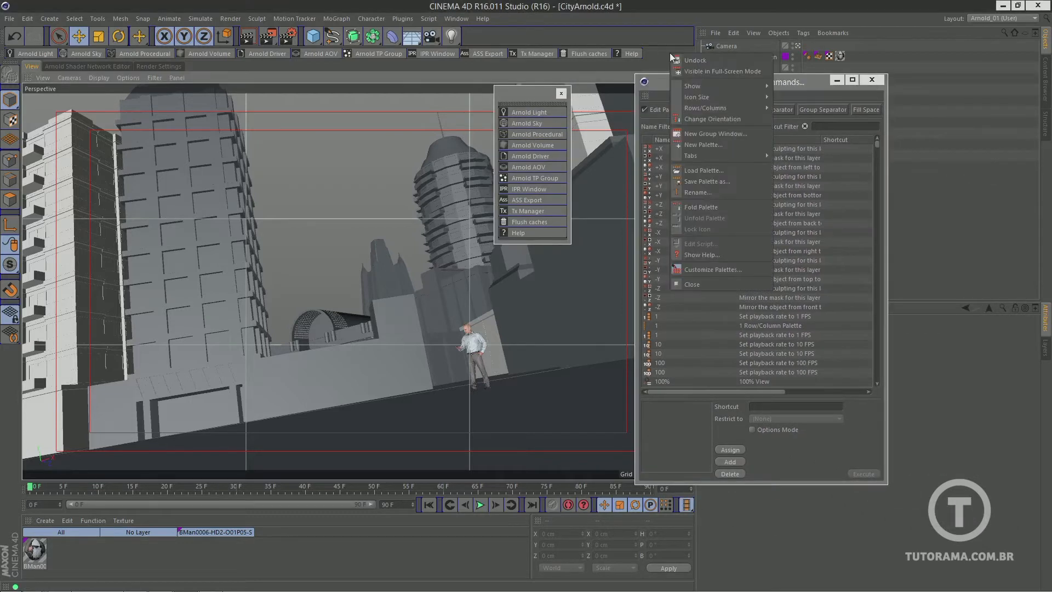
pyautogui.click(667, 54)
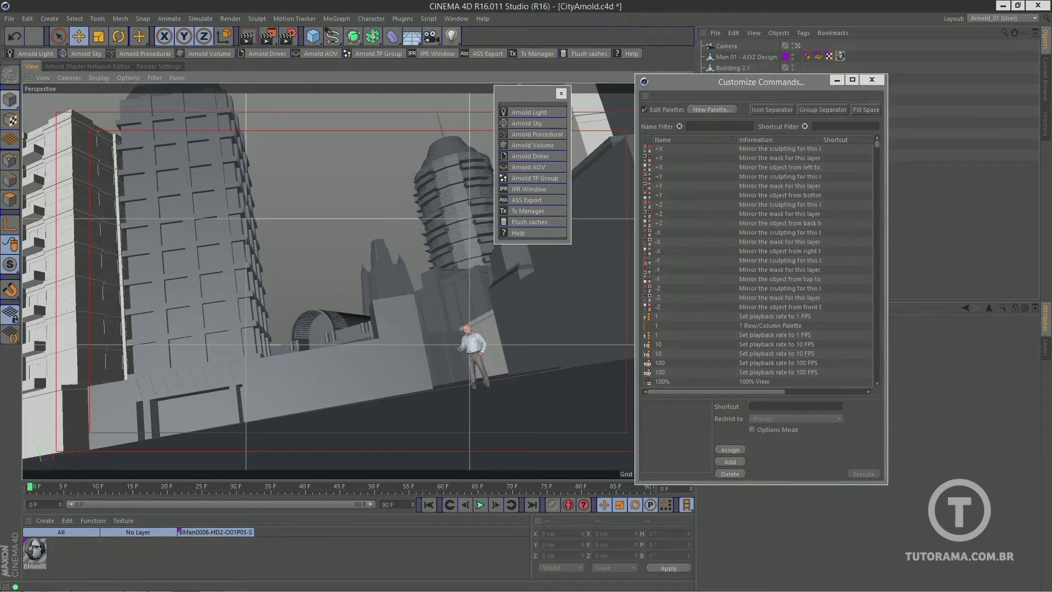
pyautogui.click(872, 80)
pyautogui.click(560, 93)
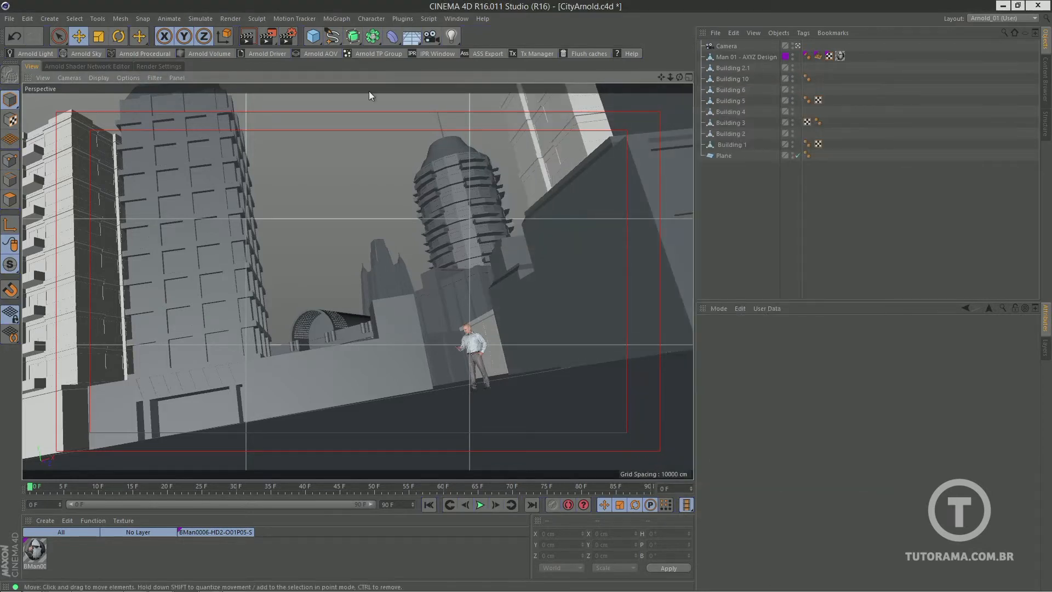
# Open the render settings, check the available renderers and show the Arnold Renderer's sampling options
pyautogui.click(289, 37)
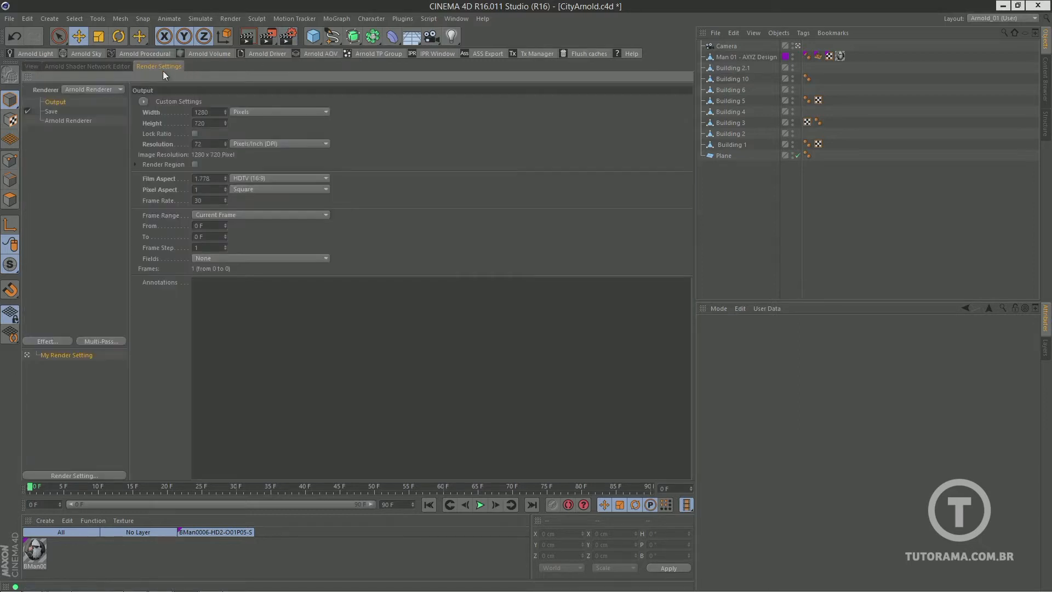
pyautogui.click(88, 89)
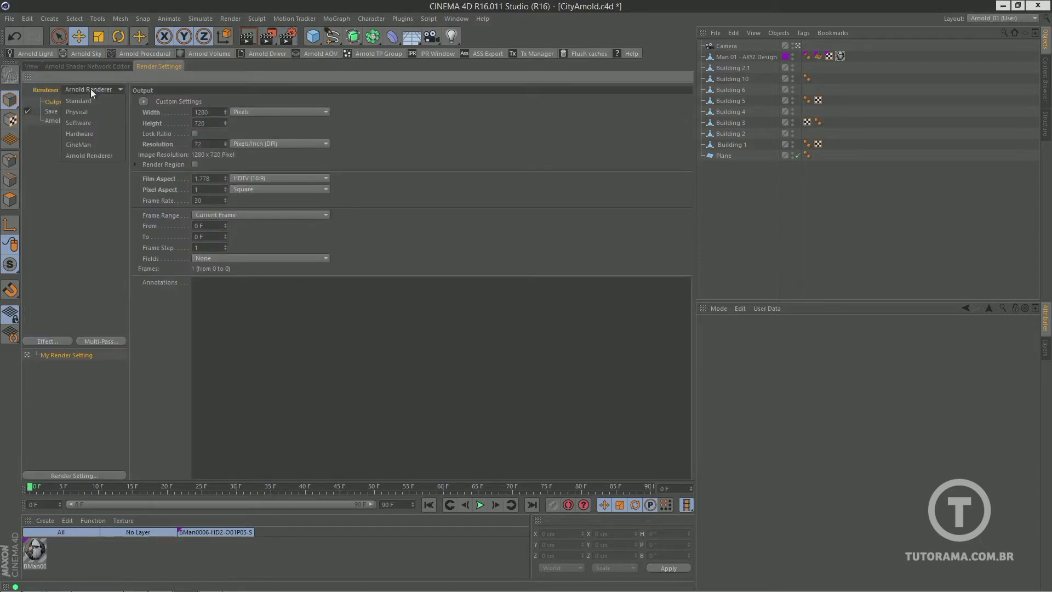
pyautogui.click(90, 136)
pyautogui.click(82, 121)
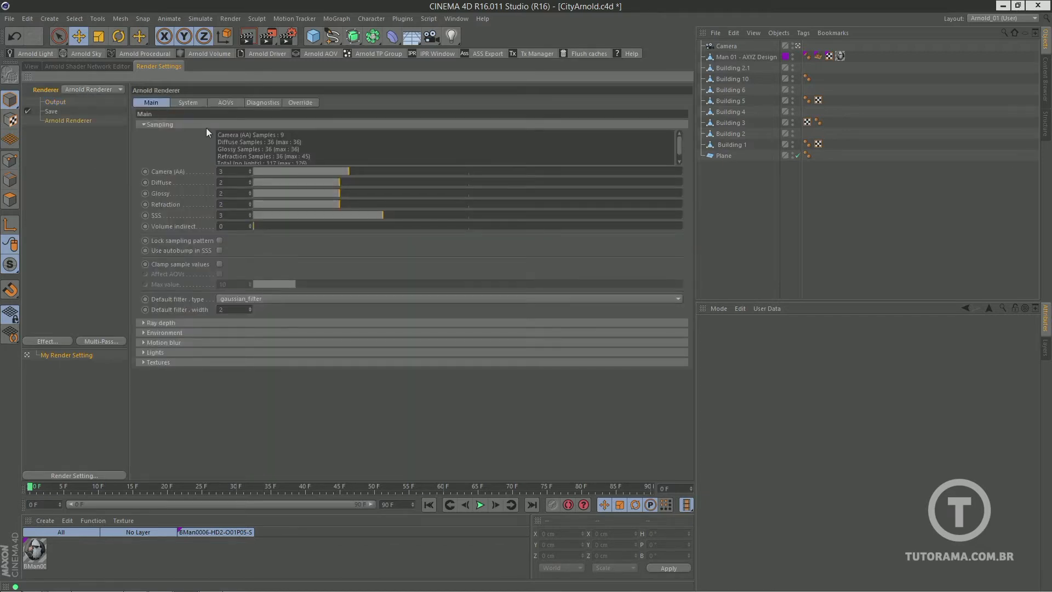
# Review the Arnold Renderer's System, AOVs, Diagnostics and Override settings, and return to the perspective view
pyautogui.click(189, 104)
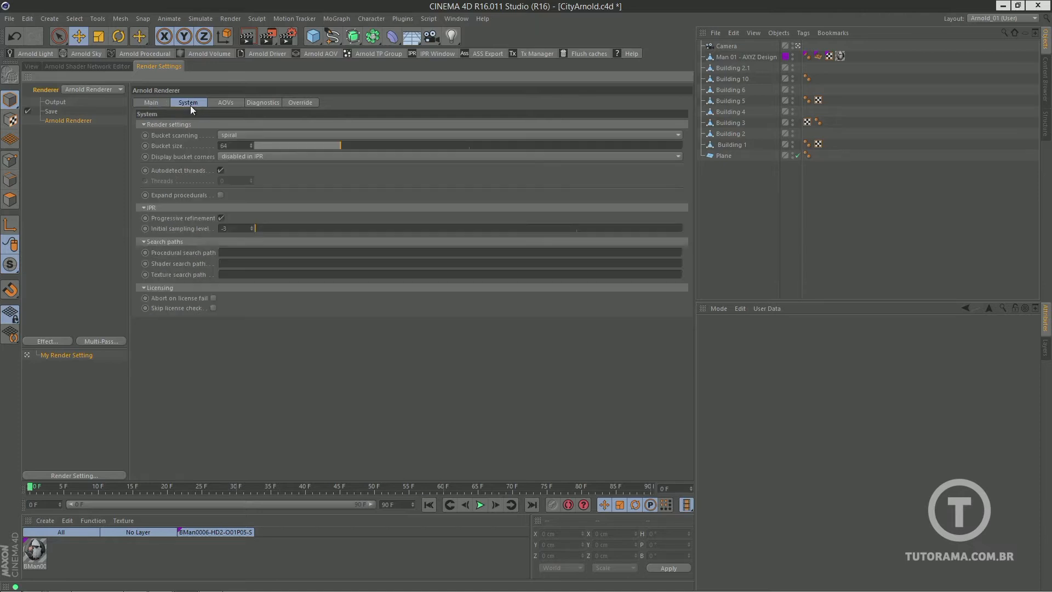
pyautogui.click(227, 103)
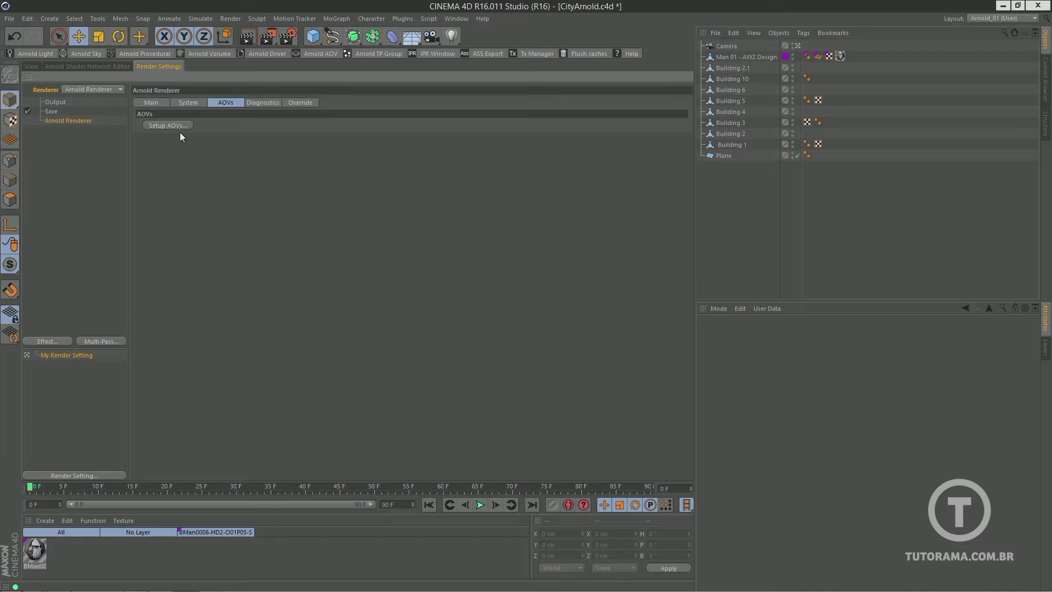
pyautogui.click(264, 105)
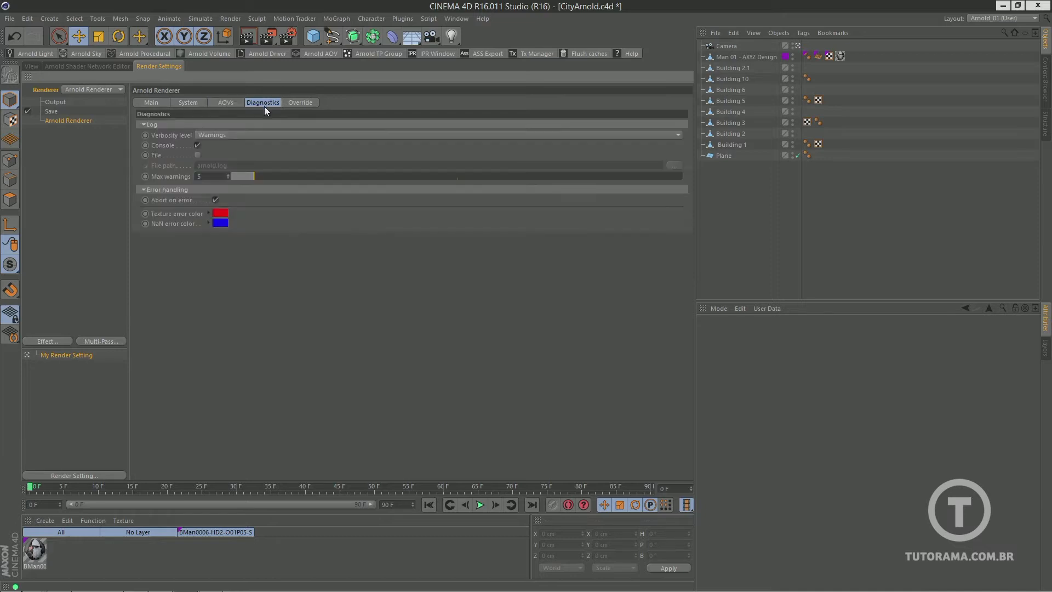
pyautogui.click(310, 104)
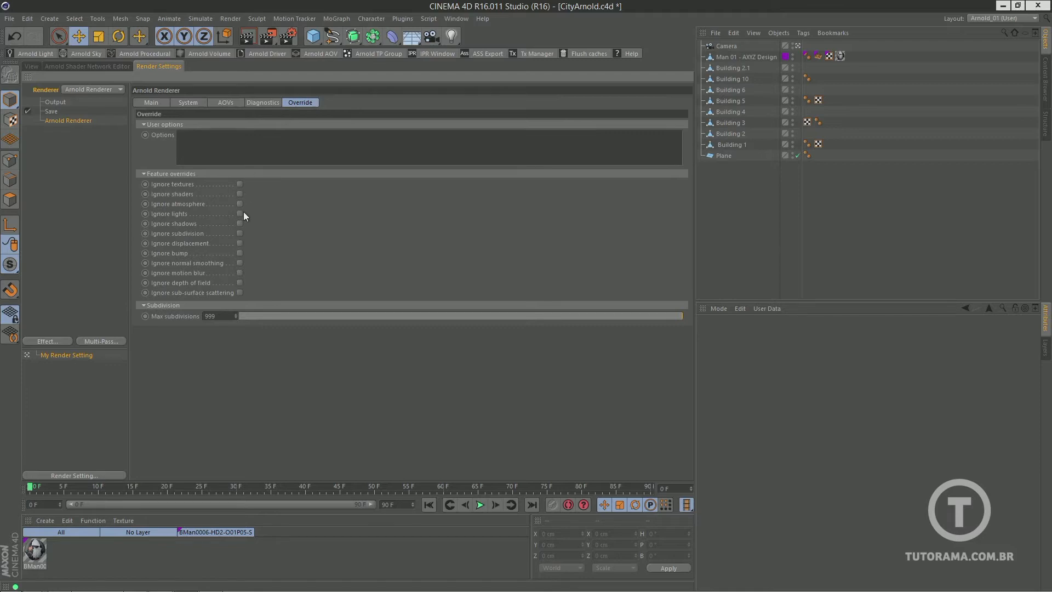
pyautogui.click(33, 67)
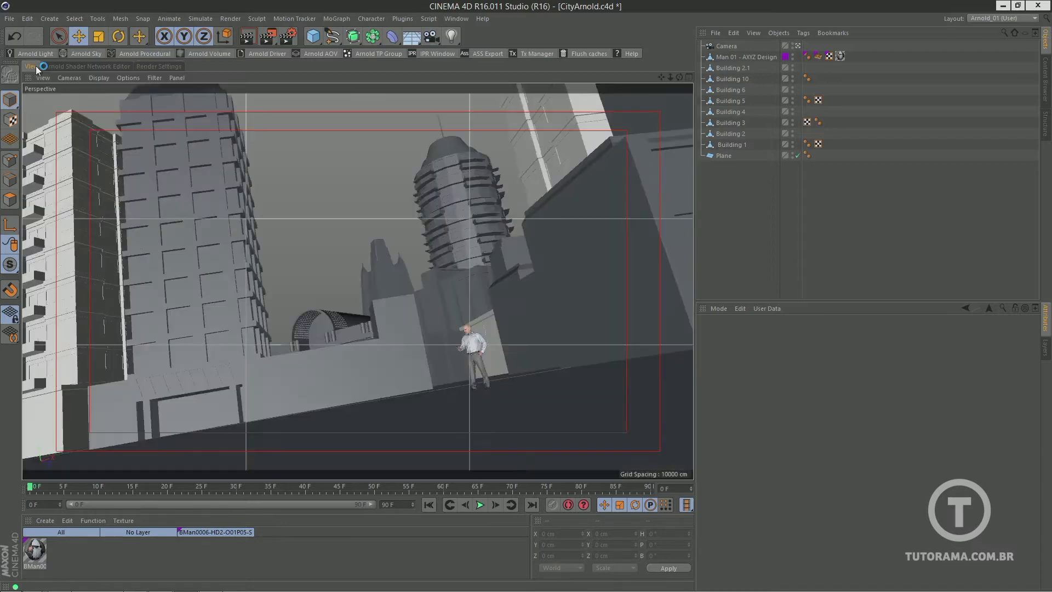
# Open the Arnold IPR window, restart its interactive render and place the window over the perspective view
pyautogui.click(425, 55)
pyautogui.moveTo(432, 76); pyautogui.dragTo(787, 93)
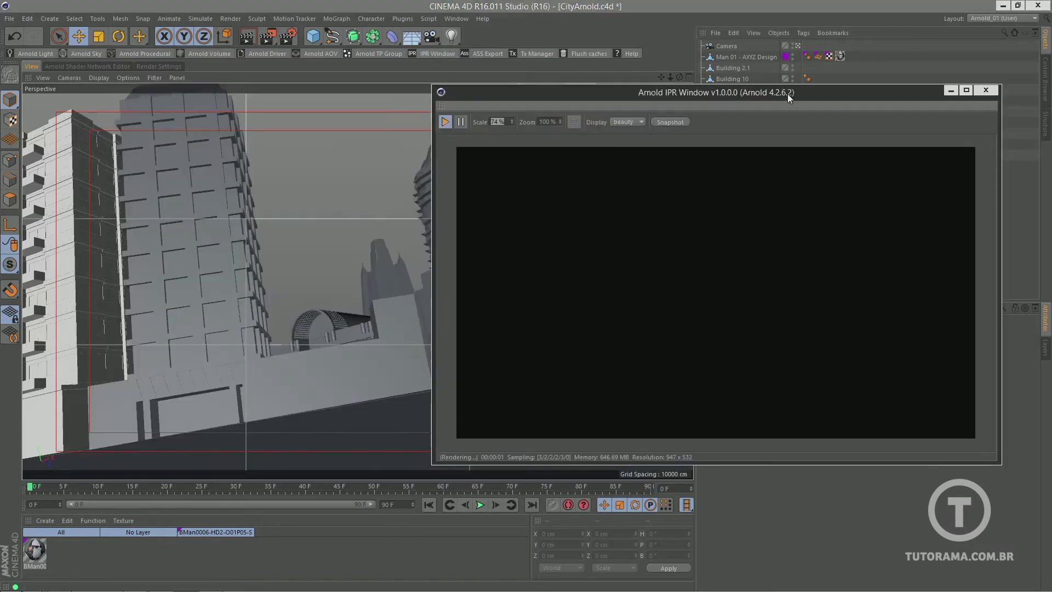
pyautogui.click(446, 122)
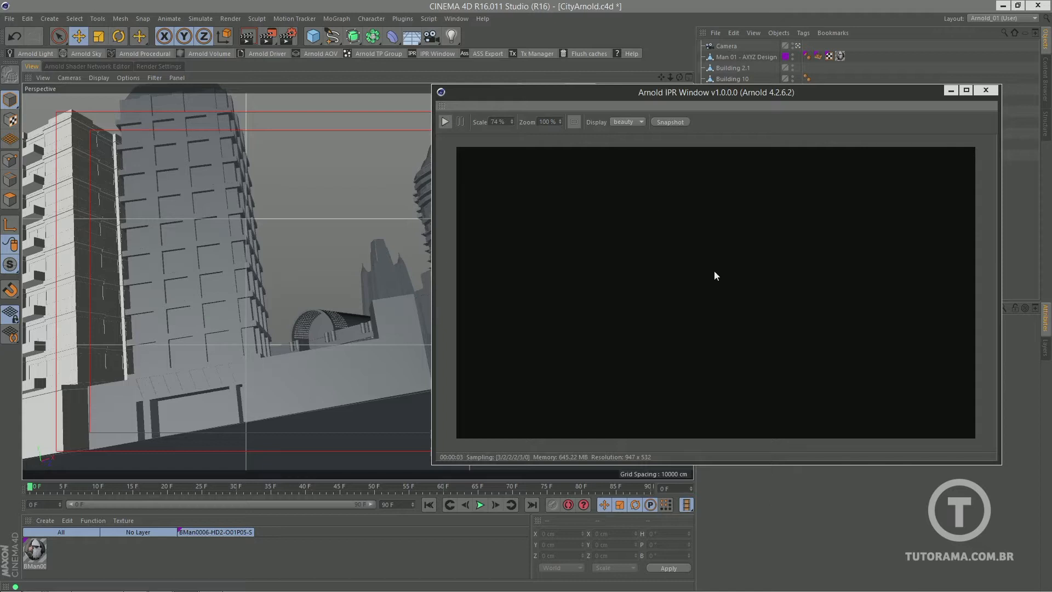
pyautogui.click(445, 122)
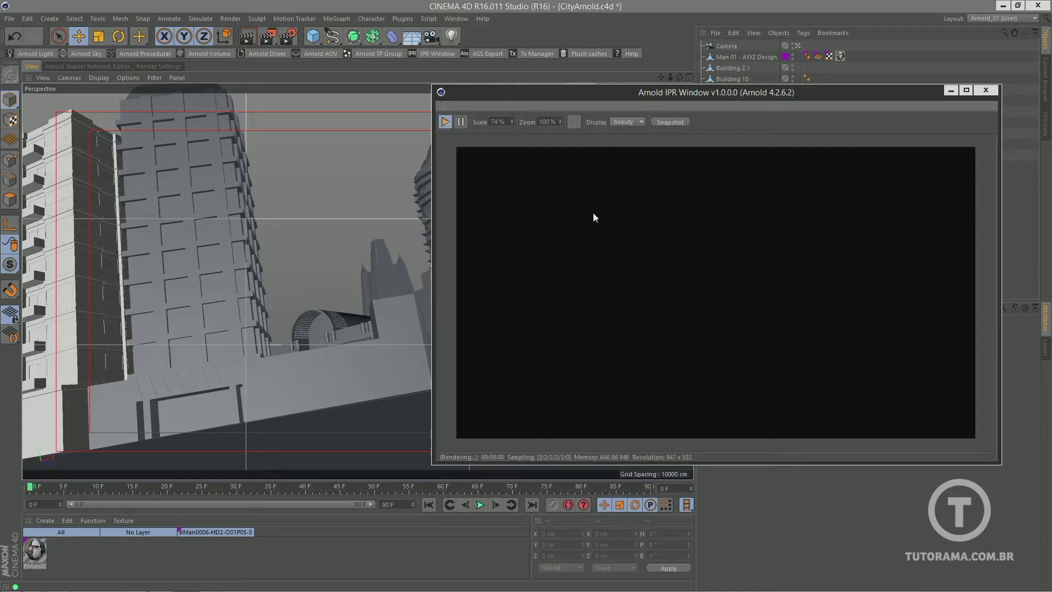
pyautogui.moveTo(811, 93); pyautogui.dragTo(475, 95)
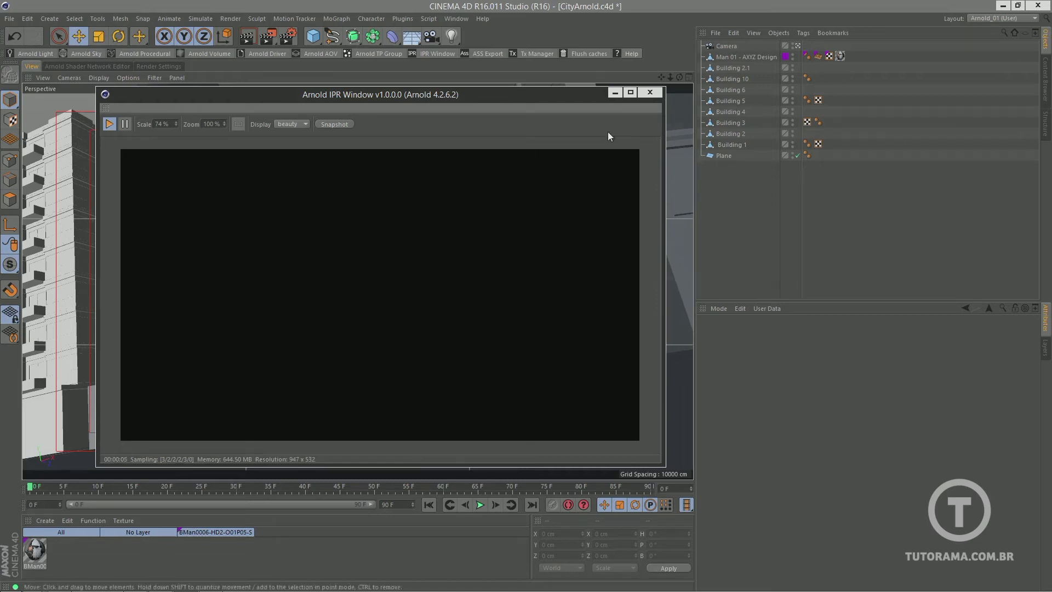
# Add an Arnold Sky to light the city scene and show its skydome light settings
pyautogui.click(84, 54)
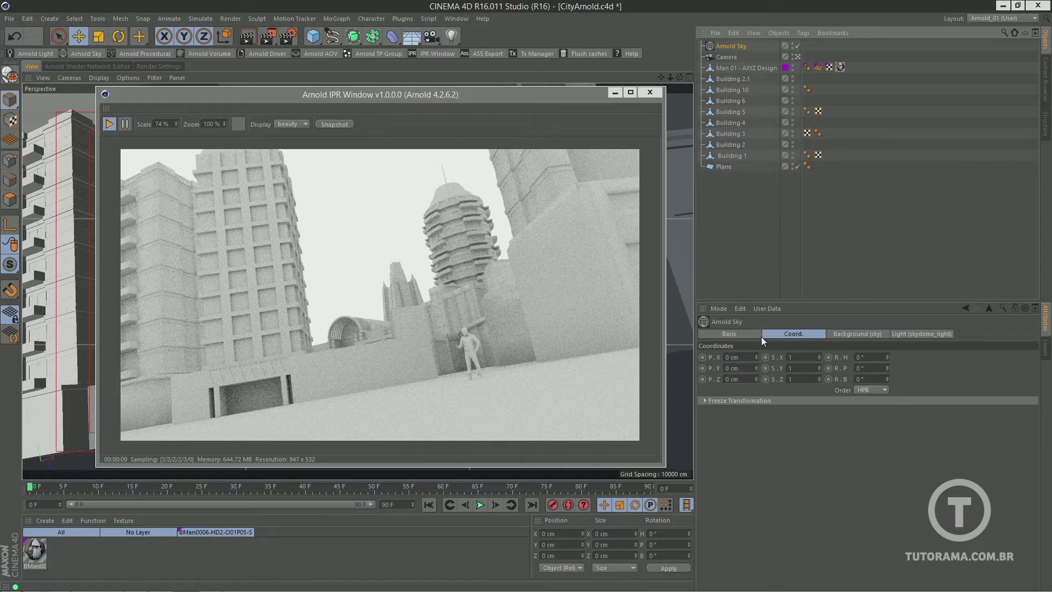
pyautogui.click(745, 336)
pyautogui.click(793, 334)
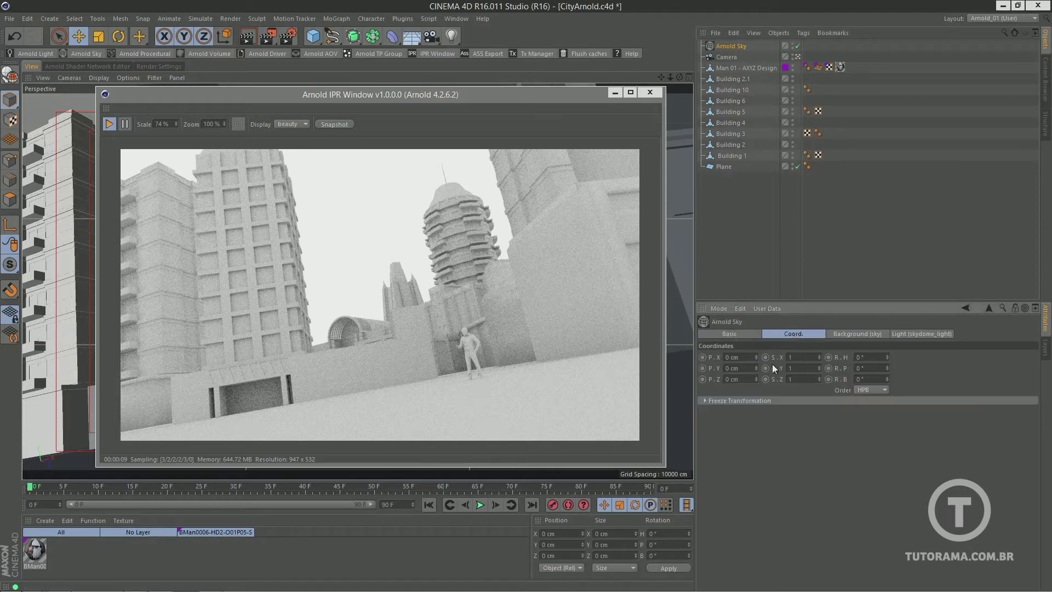
pyautogui.click(858, 335)
pyautogui.click(908, 336)
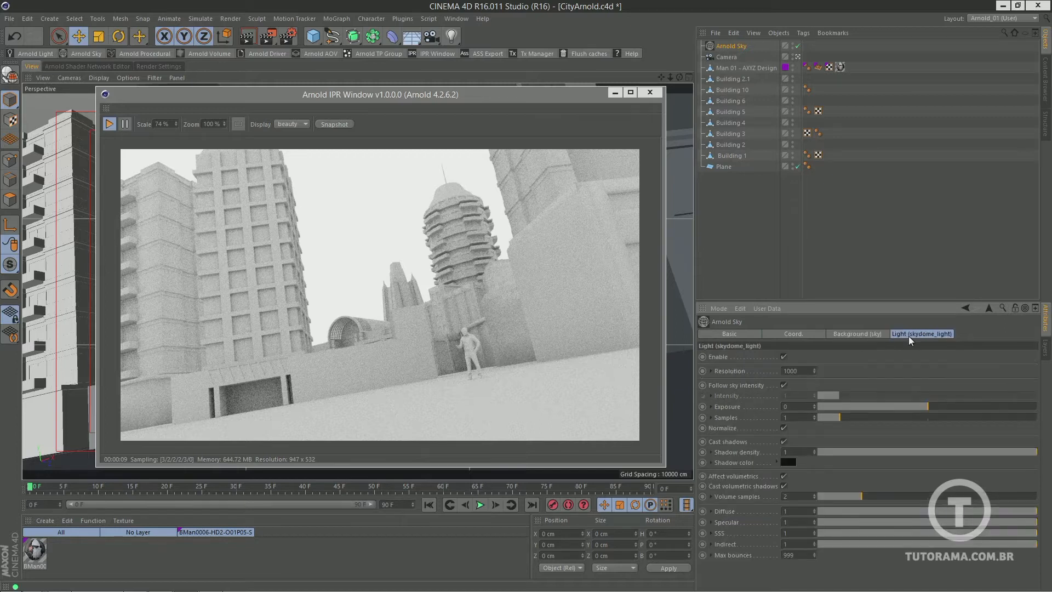
# Show the Arnold Sky's background settings and change the sky colour to red
pyautogui.click(875, 335)
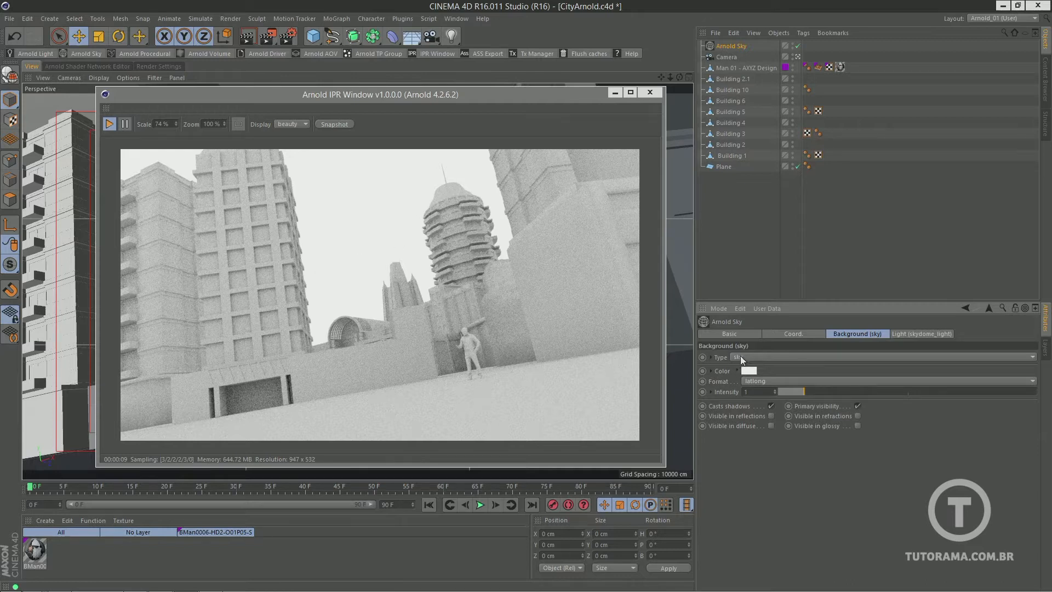
pyautogui.click(749, 372)
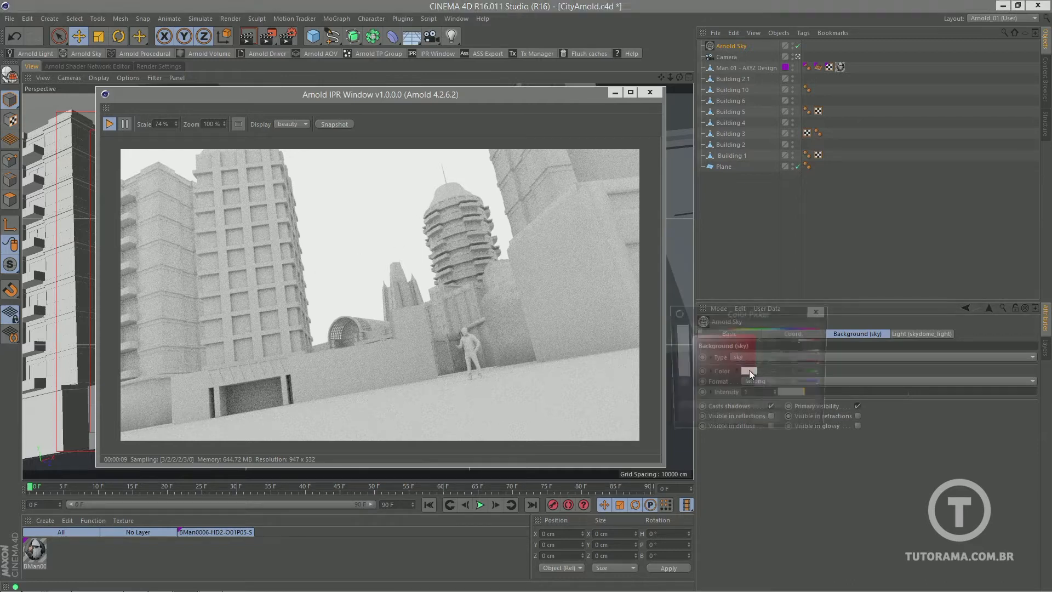
pyautogui.moveTo(712, 354); pyautogui.dragTo(728, 339)
pyautogui.click(730, 423)
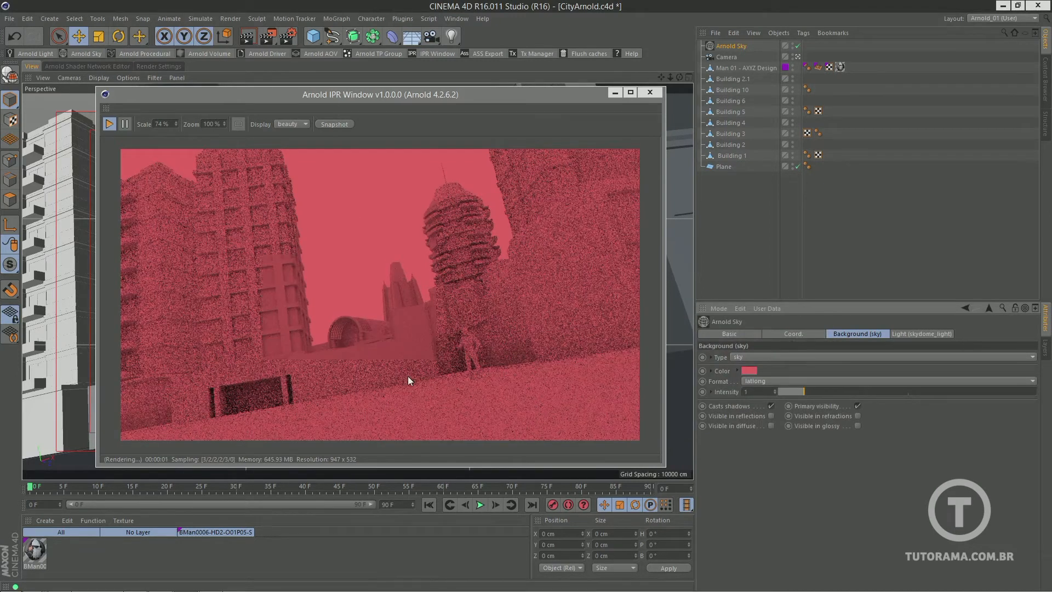
# Change the sky background colour to pale blue and raise its intensity to 2.99
pyautogui.click(748, 371)
pyautogui.moveTo(738, 331); pyautogui.dragTo(775, 331)
pyautogui.moveTo(705, 341); pyautogui.dragTo(697, 341)
pyautogui.click(728, 423)
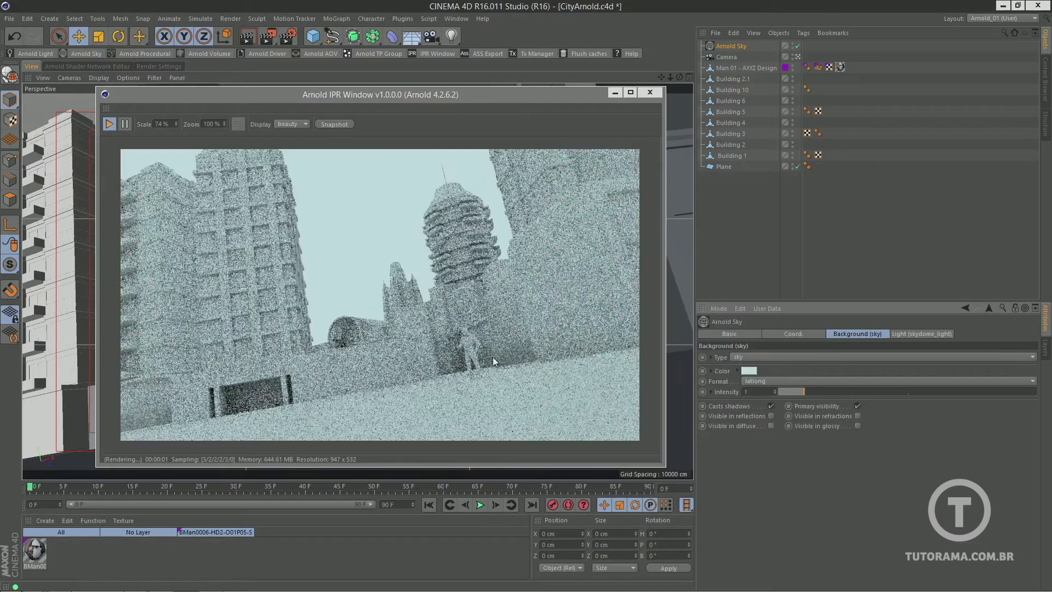
pyautogui.click(765, 380)
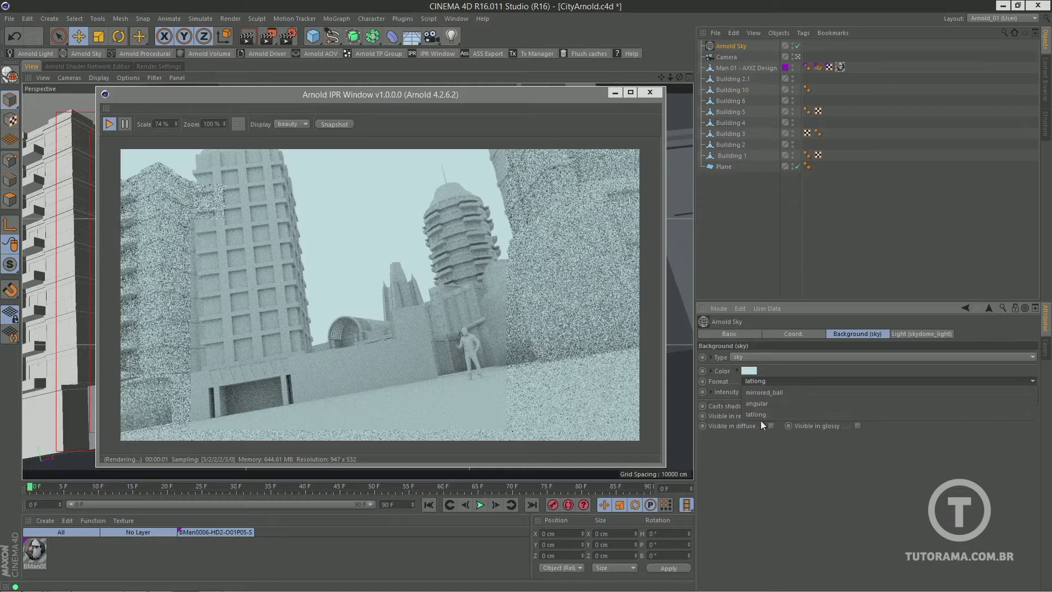
pyautogui.click(789, 370)
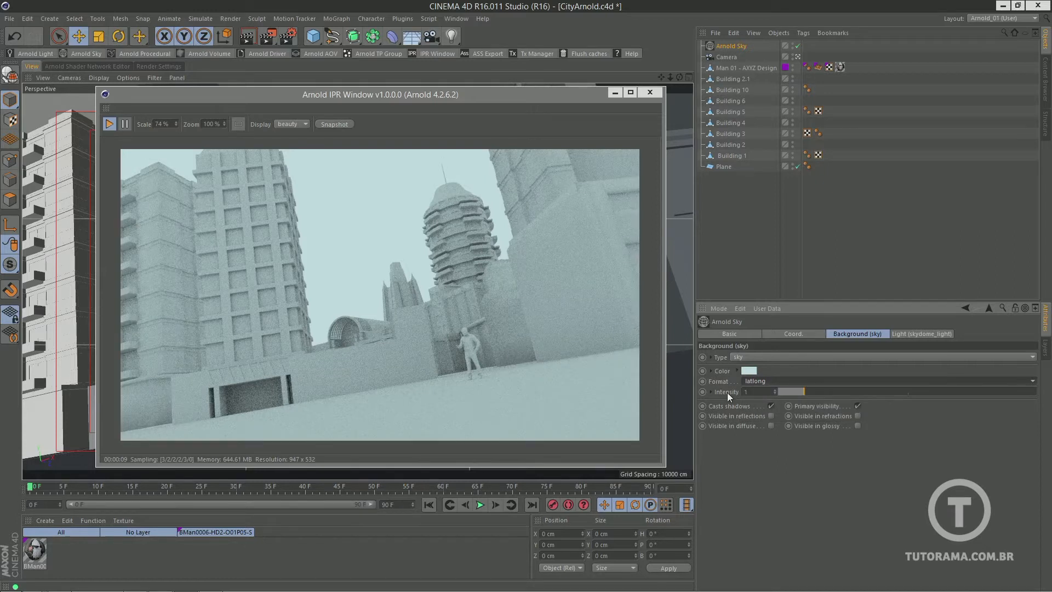
pyautogui.moveTo(797, 393); pyautogui.dragTo(857, 388)
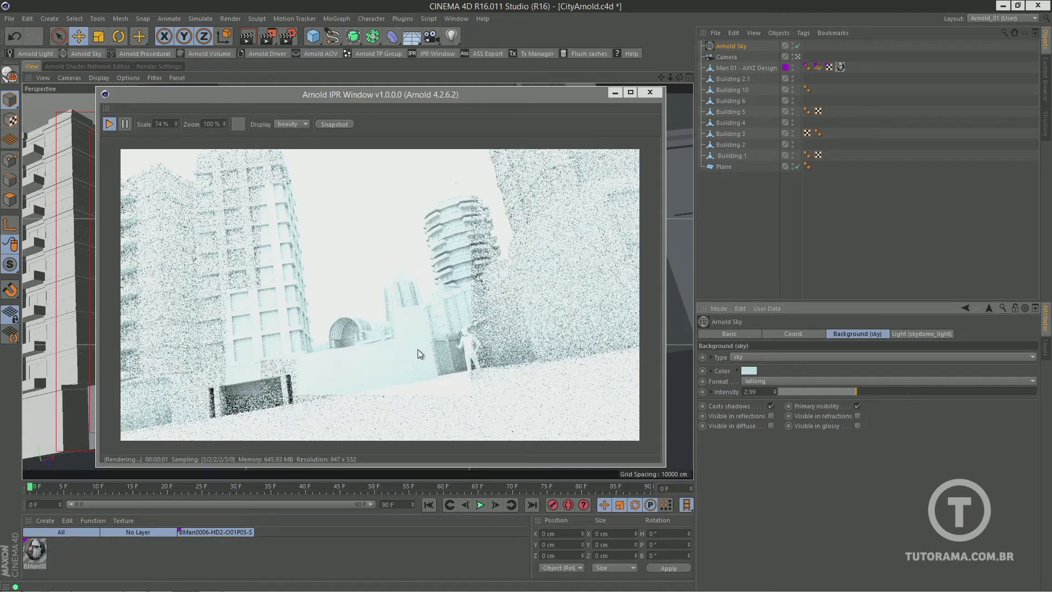
pyautogui.click(772, 406)
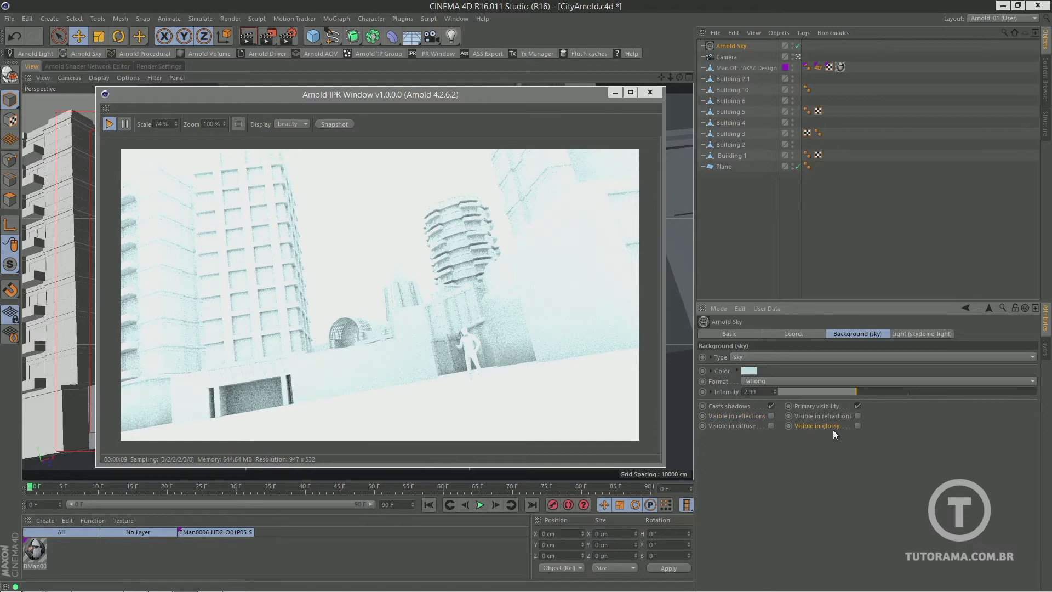
# Switch the Arnold Sky's background type to physical_sky and set its turbidity to 2.6
pyautogui.click(710, 357)
pyautogui.click(767, 357)
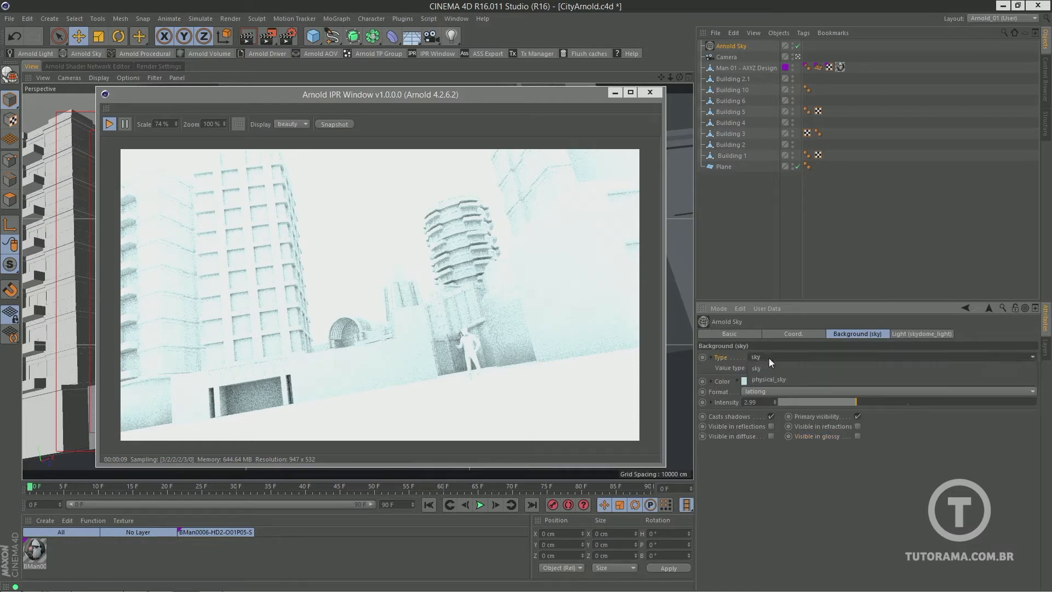
pyautogui.click(770, 379)
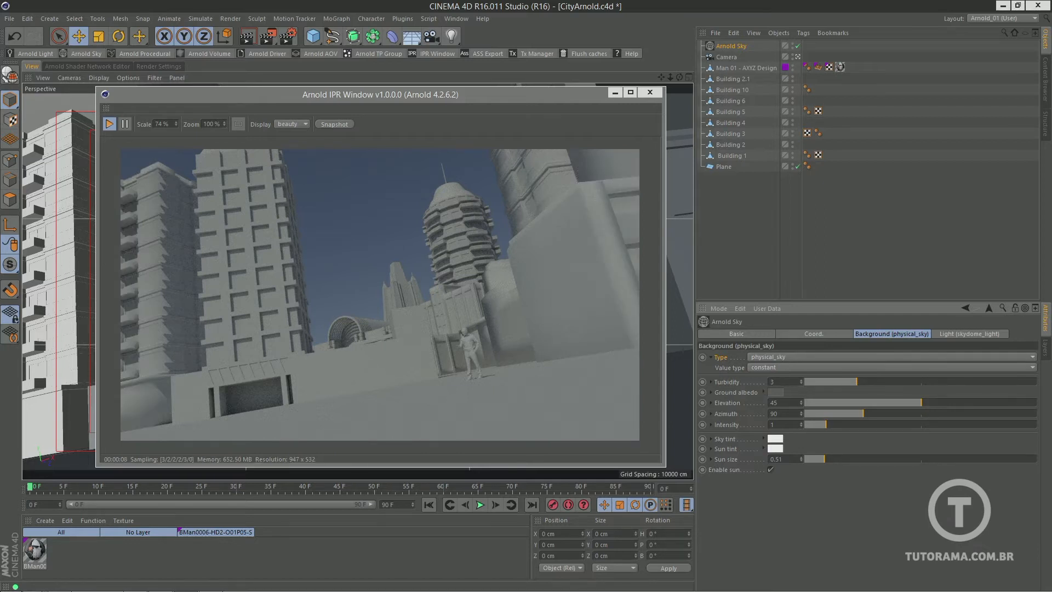
pyautogui.moveTo(870, 382); pyautogui.dragTo(827, 381)
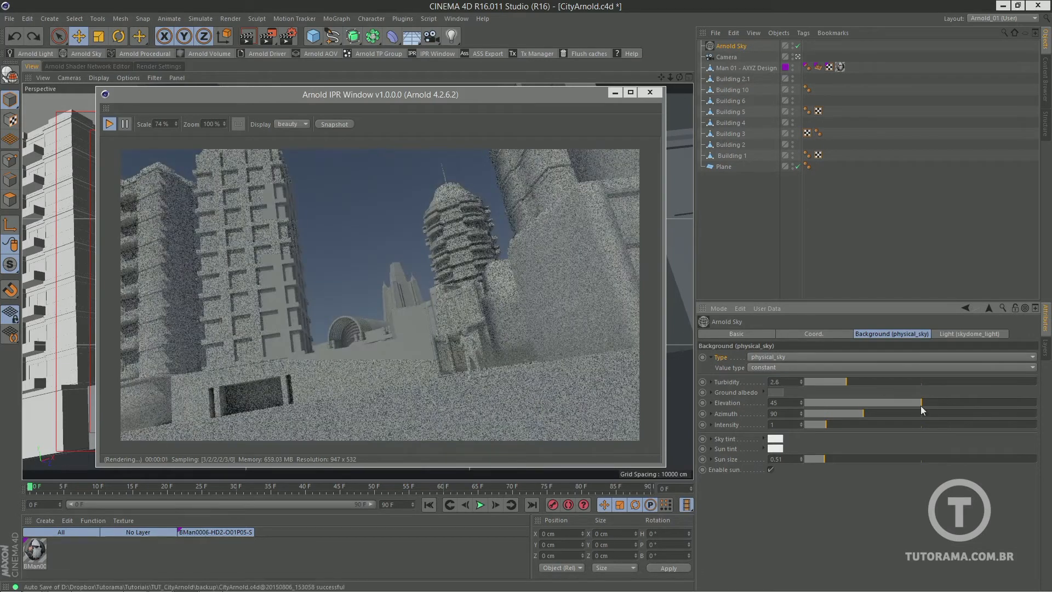
# Try the physical sky's elevation at 86.94 and 8.13, and settle on 45.11
pyautogui.moveTo(921, 405); pyautogui.dragTo(1030, 403)
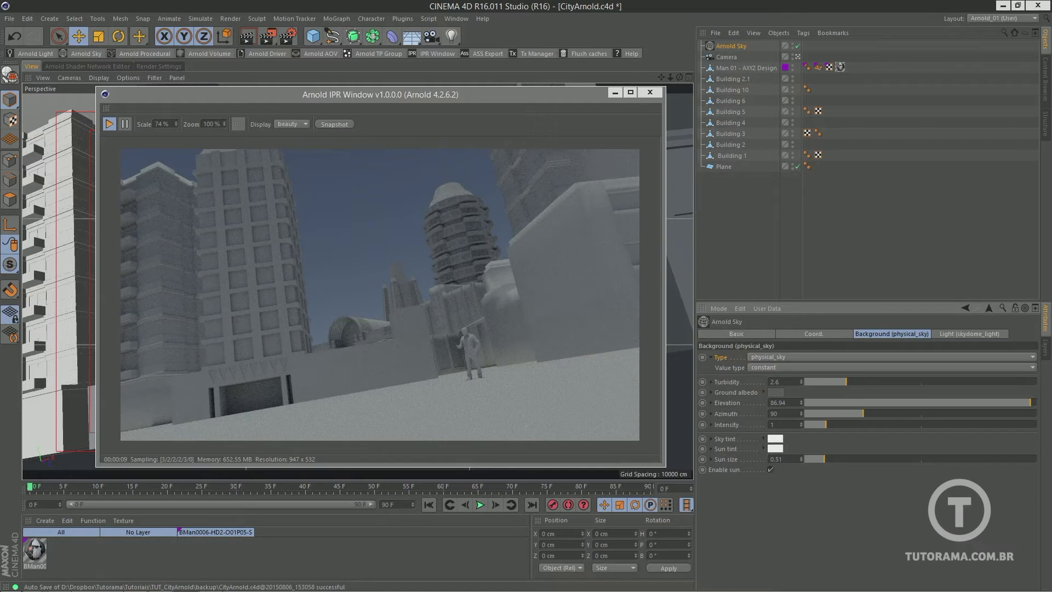
pyautogui.click(825, 402)
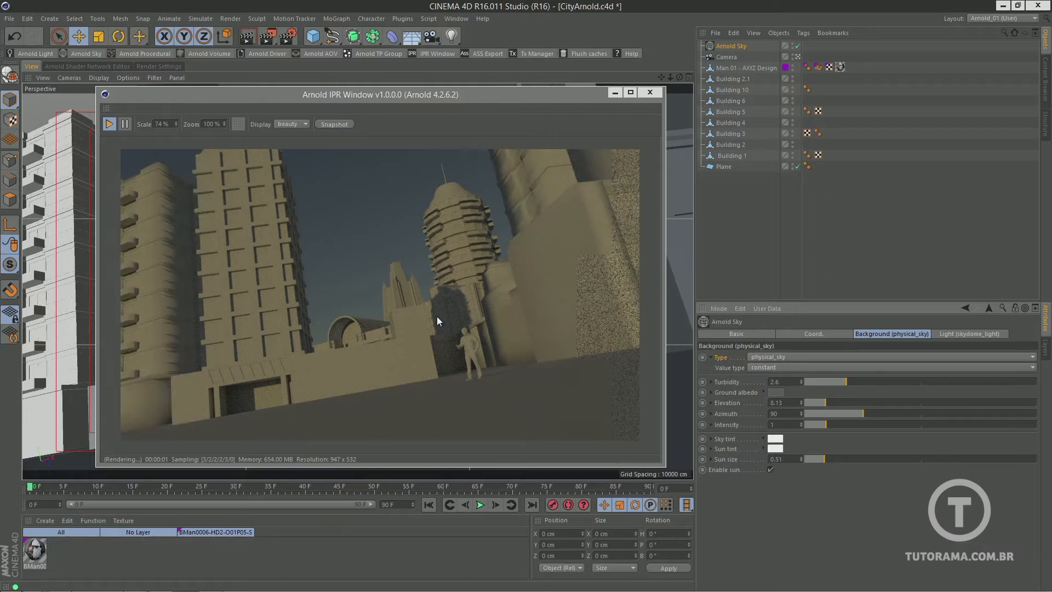
pyautogui.click(922, 402)
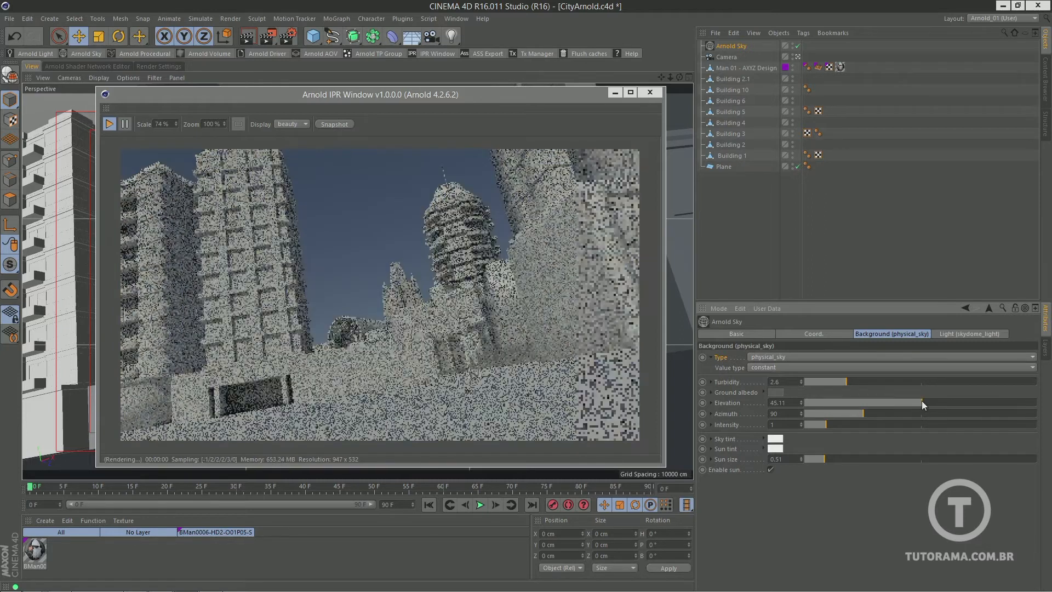
# Try low azimuth values for the physical sky, settle on 209.15 and set the sky intensity to 1.39
pyautogui.click(820, 415)
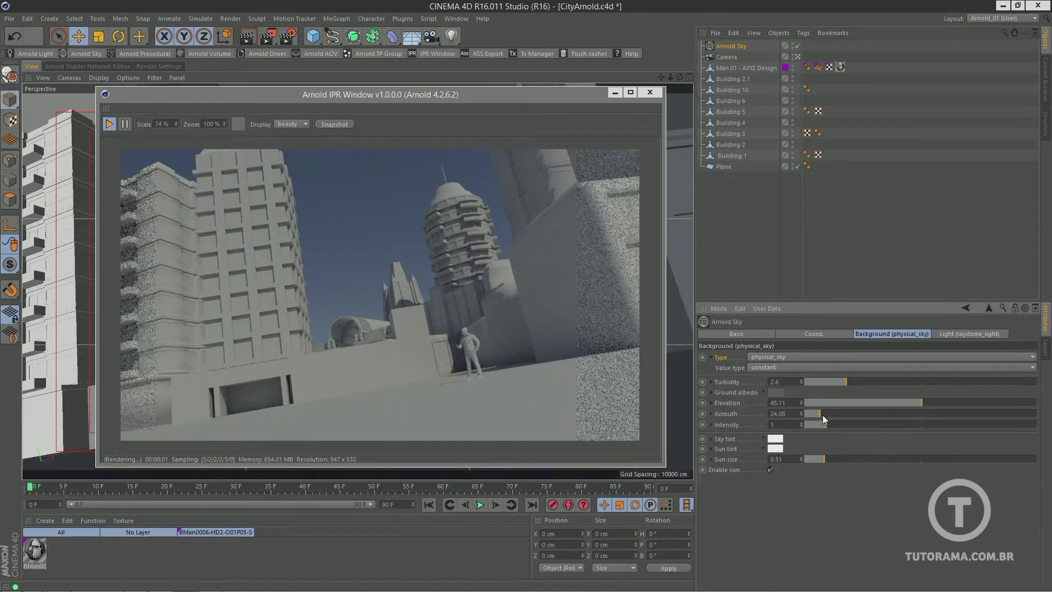
pyautogui.click(818, 416)
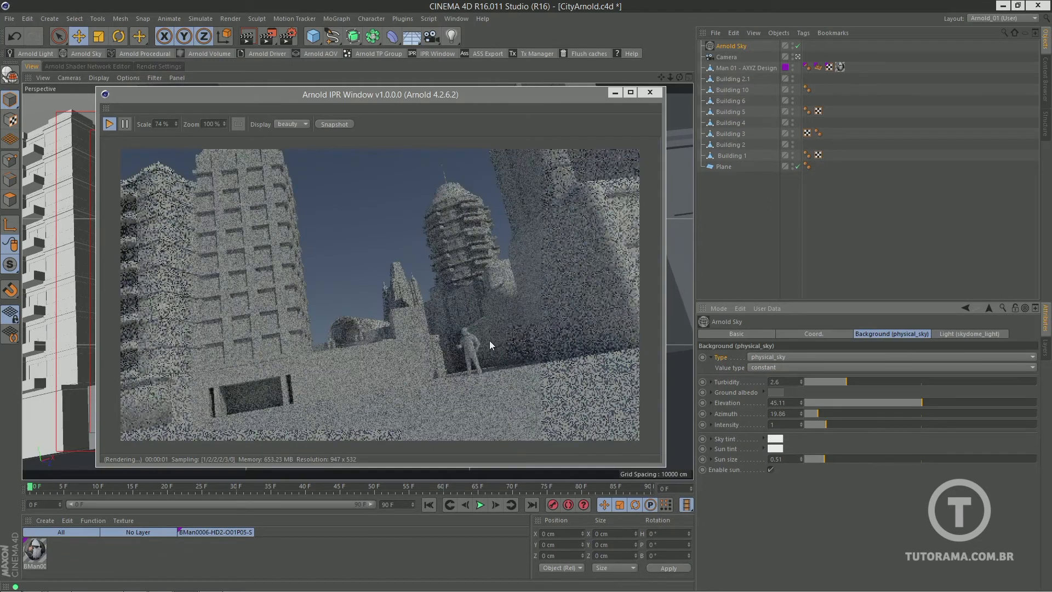
pyautogui.click(940, 414)
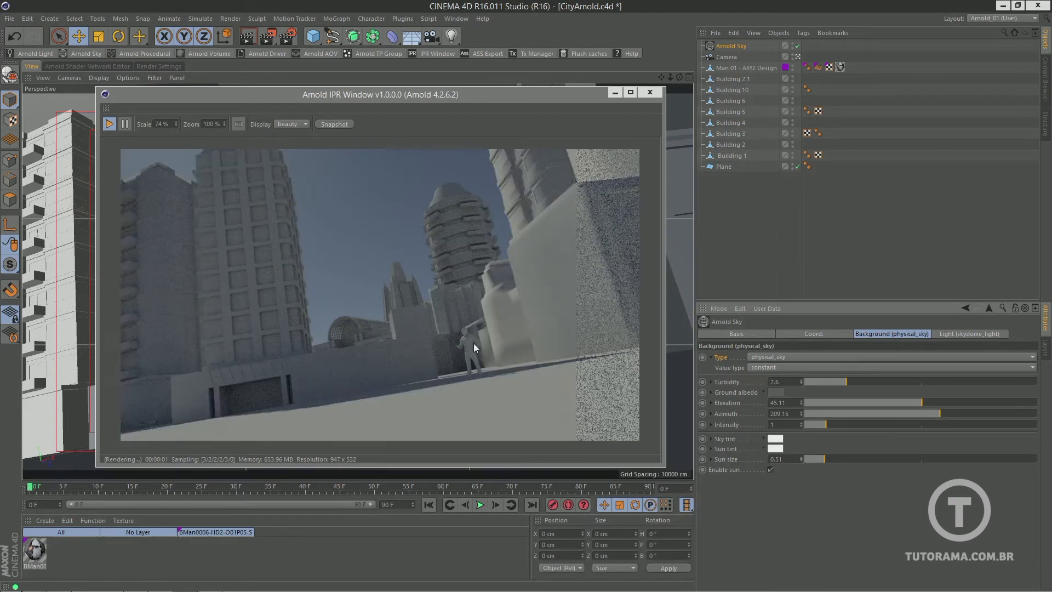
pyautogui.click(835, 425)
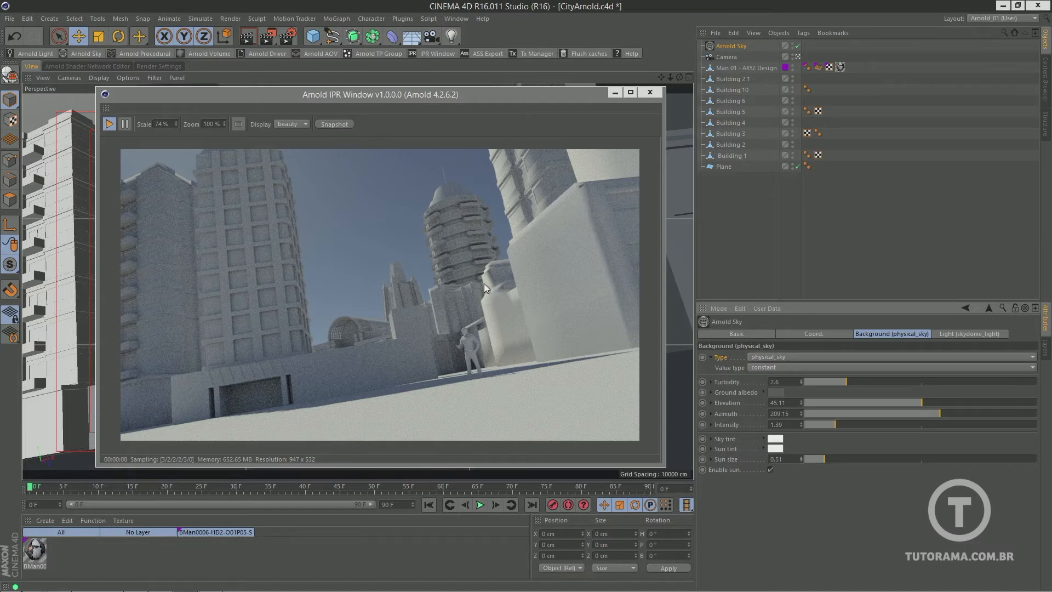
# Close the IPR window, add an Arnold Parameters tag to Building 2.1 and copy it to the man, the other buildings and the Plane
pyautogui.click(741, 78)
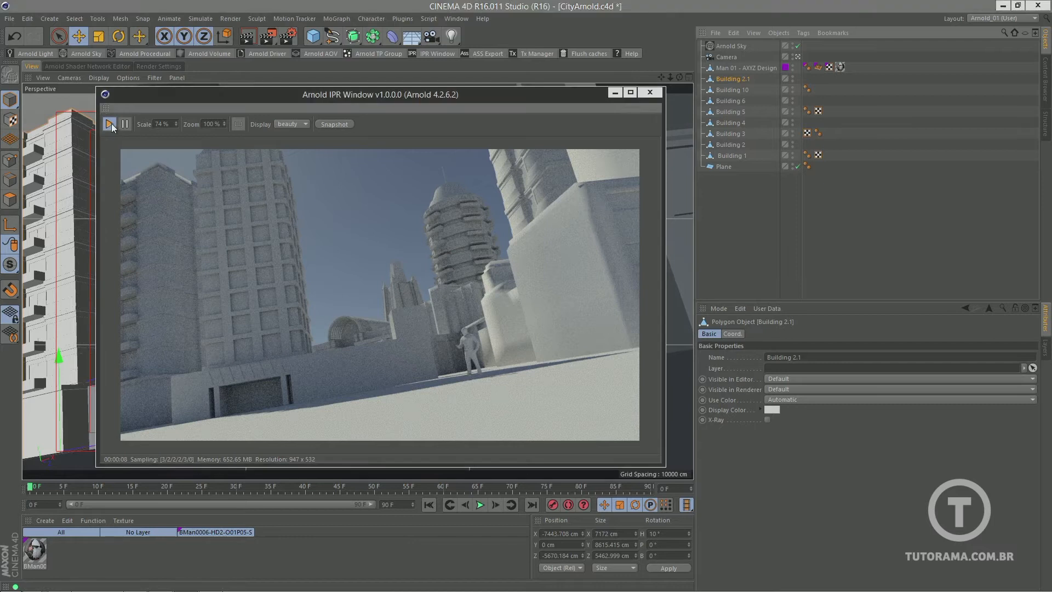
pyautogui.click(652, 91)
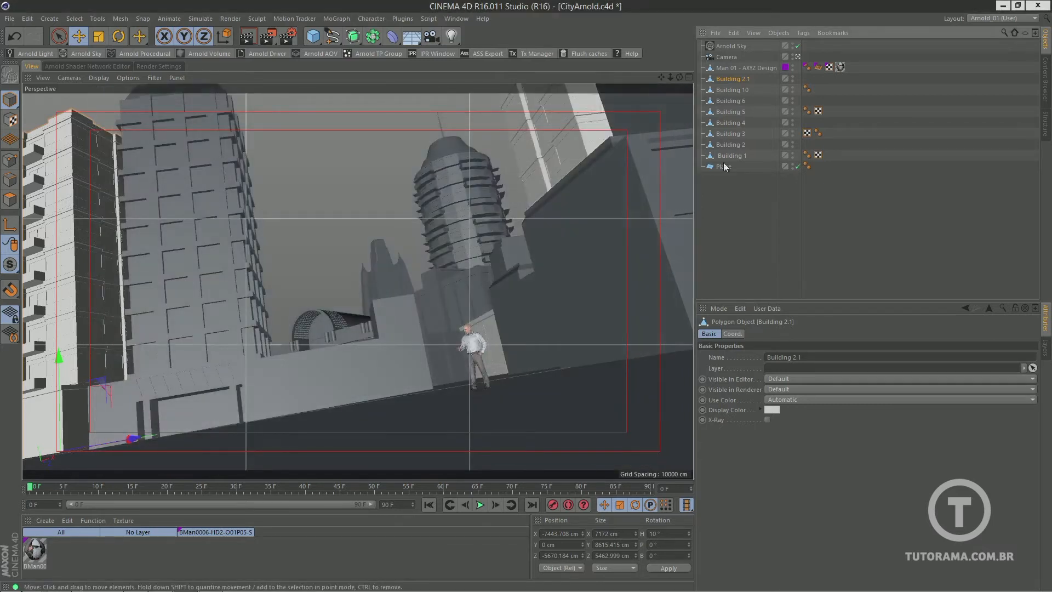
pyautogui.rightClick(739, 78)
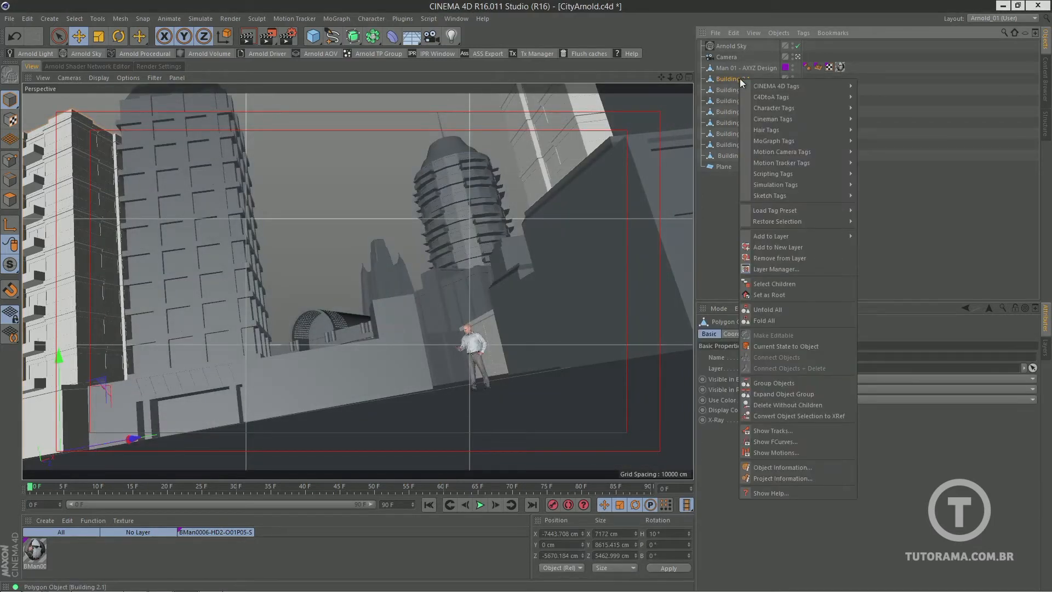
pyautogui.moveTo(769, 99)
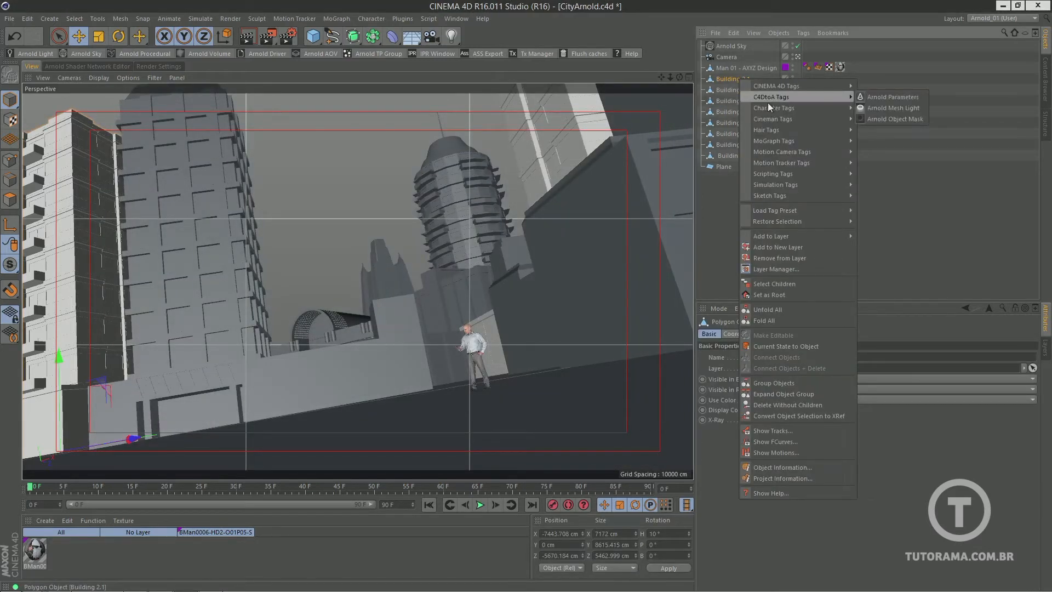
pyautogui.click(909, 97)
pyautogui.keyDown('ctrl'); pyautogui.moveTo(808, 81); pyautogui.dragTo(804, 103); pyautogui.keyUp('ctrl')
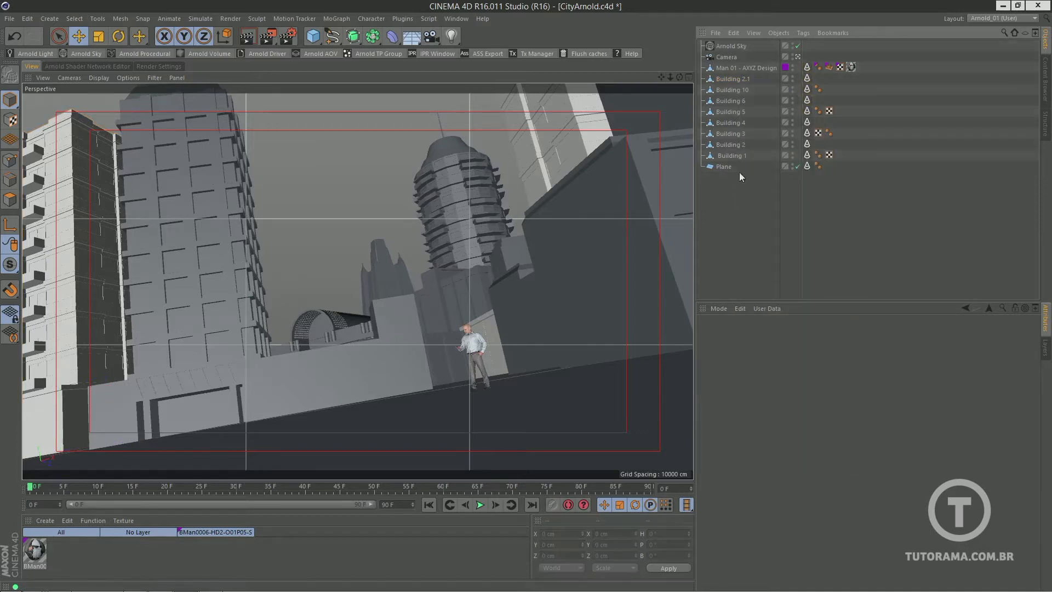
# Convert the Plane into an editable polygon object
pyautogui.click(724, 166)
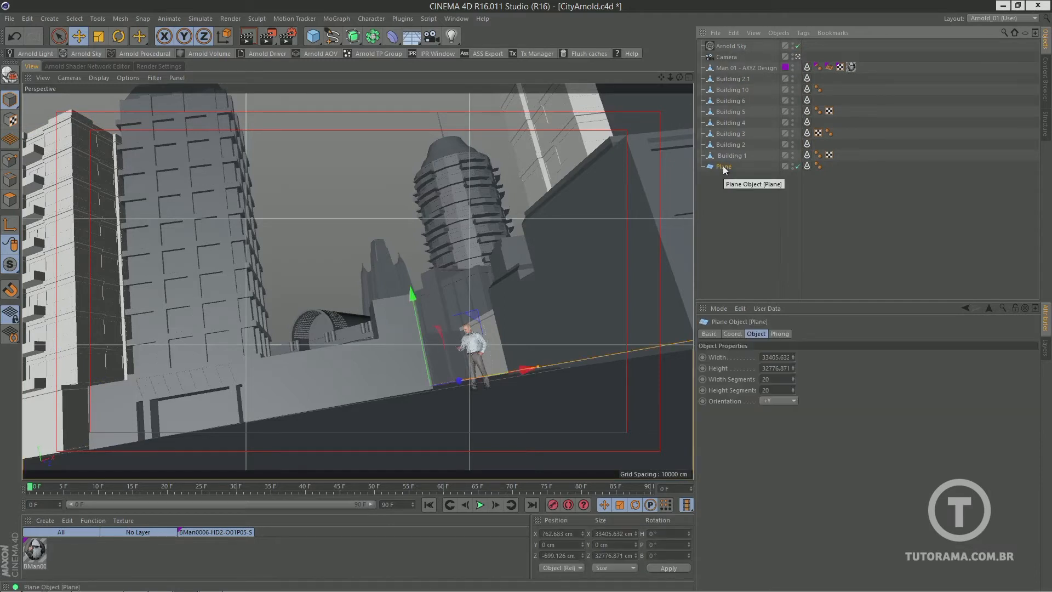
pyautogui.click(739, 184)
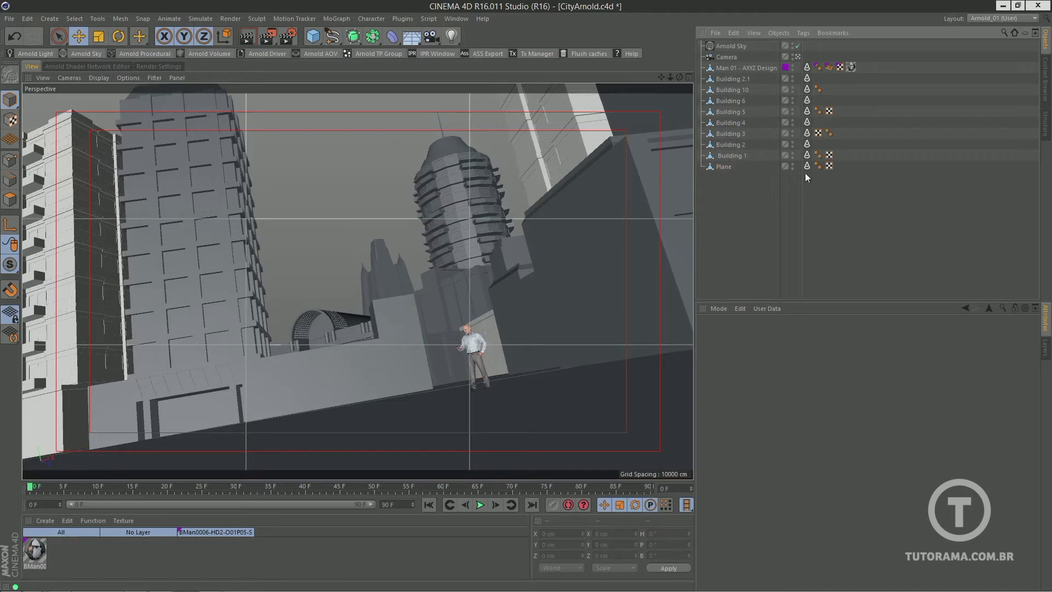
# Select the Arnold Parameters tags of all ten objects and show their Subdivision settings
pyautogui.click(806, 67)
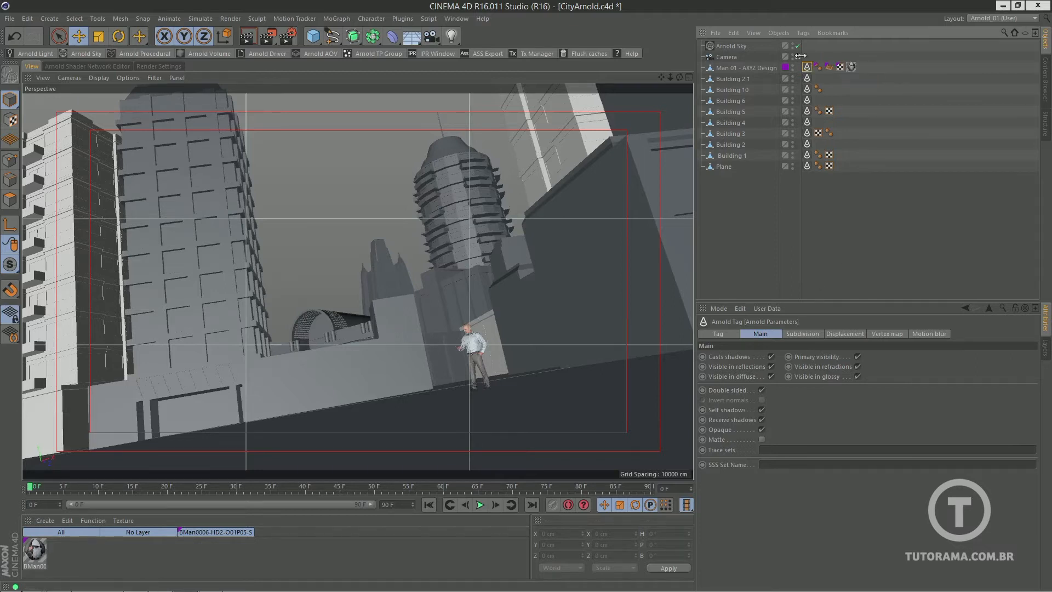
pyautogui.moveTo(803, 52); pyautogui.dragTo(808, 198)
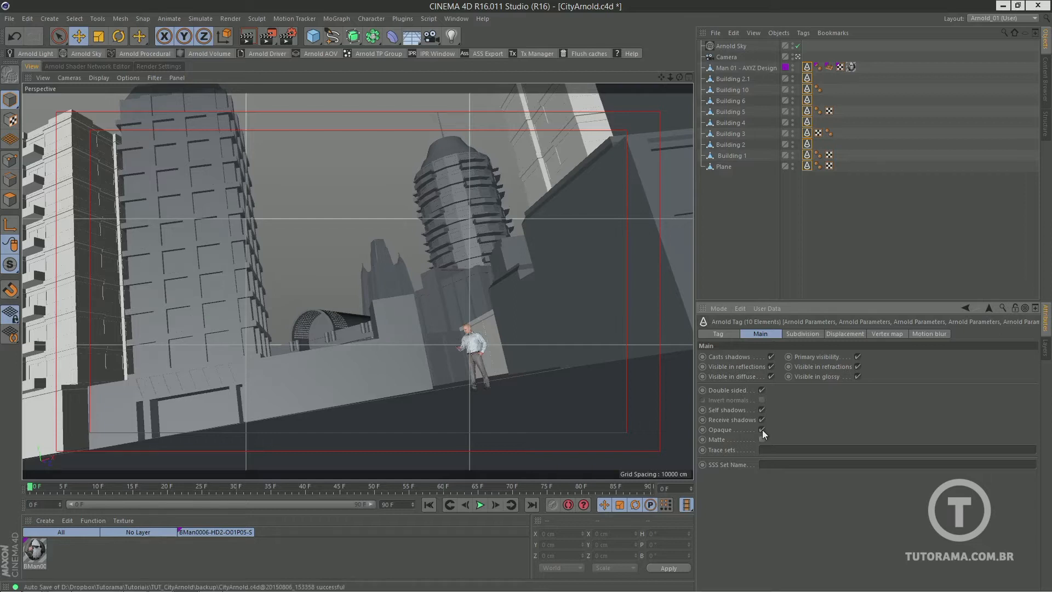
pyautogui.click(812, 334)
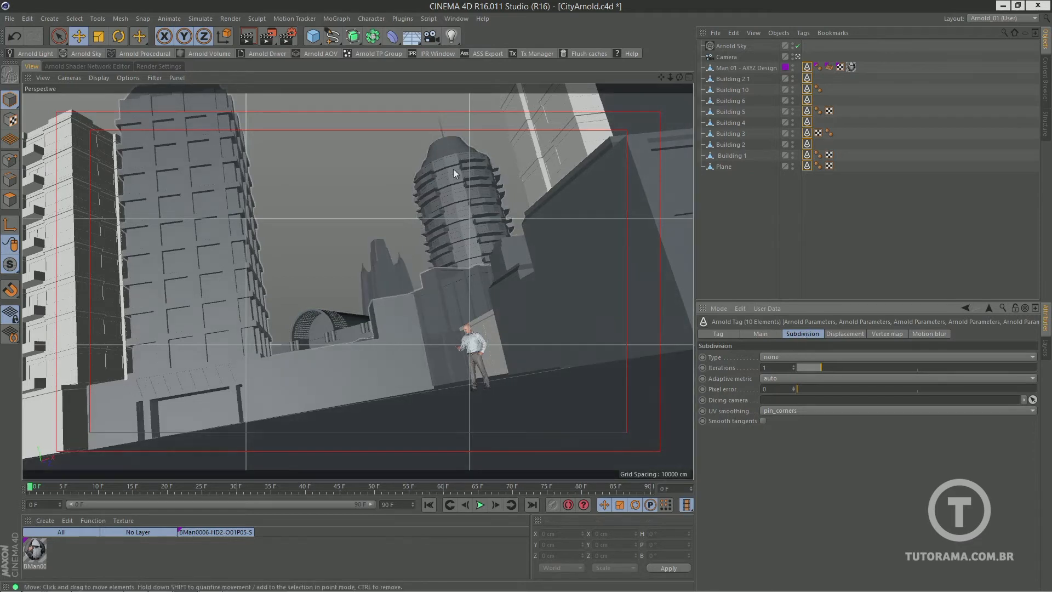
# Reopen the Arnold IPR window and try catclark subdivision with 2 iterations on the selected tags
pyautogui.click(430, 54)
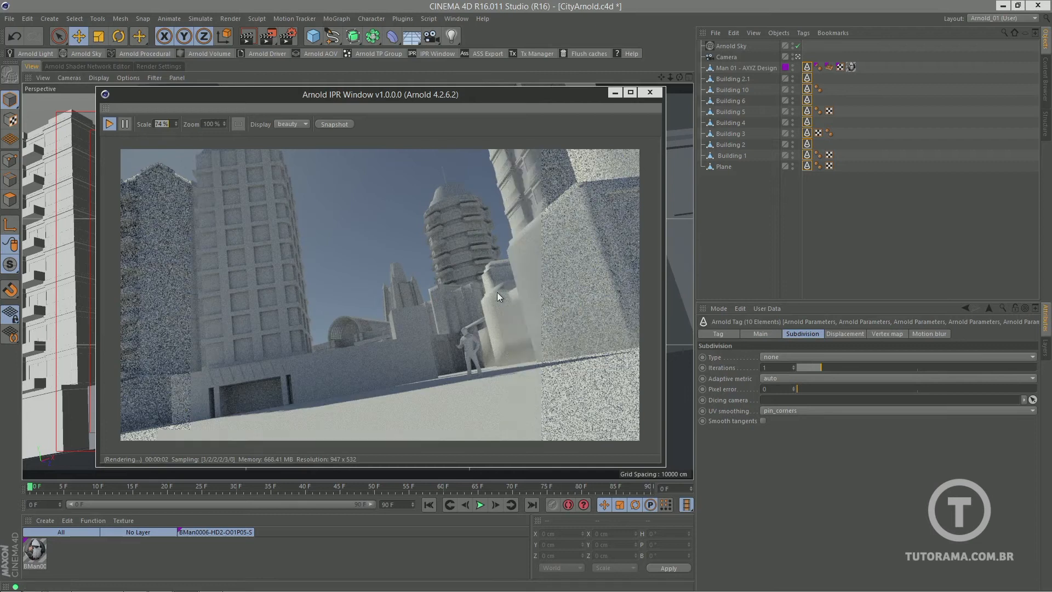
pyautogui.click(792, 365)
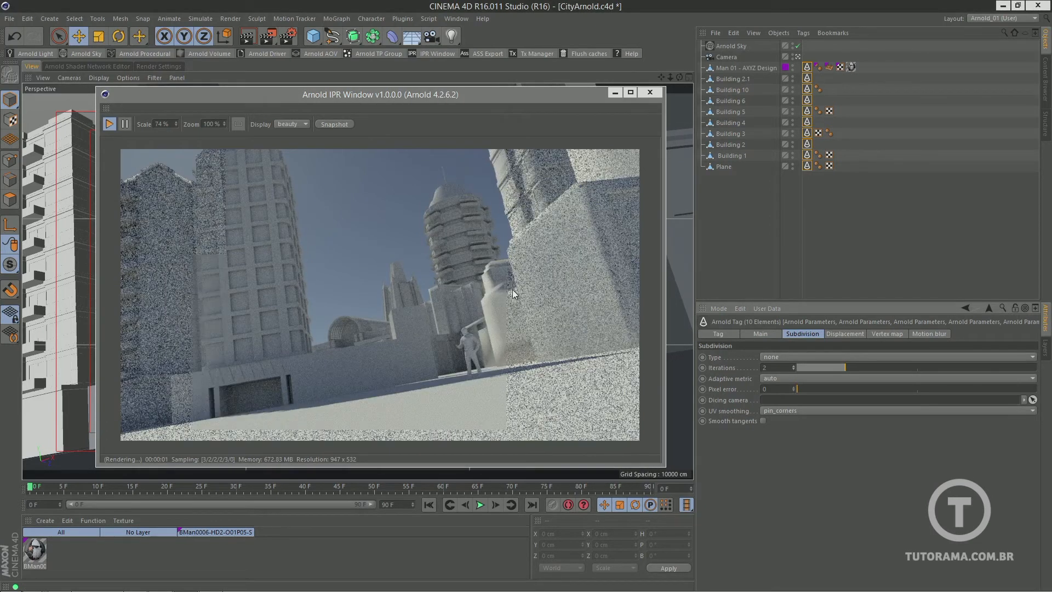
pyautogui.click(774, 357)
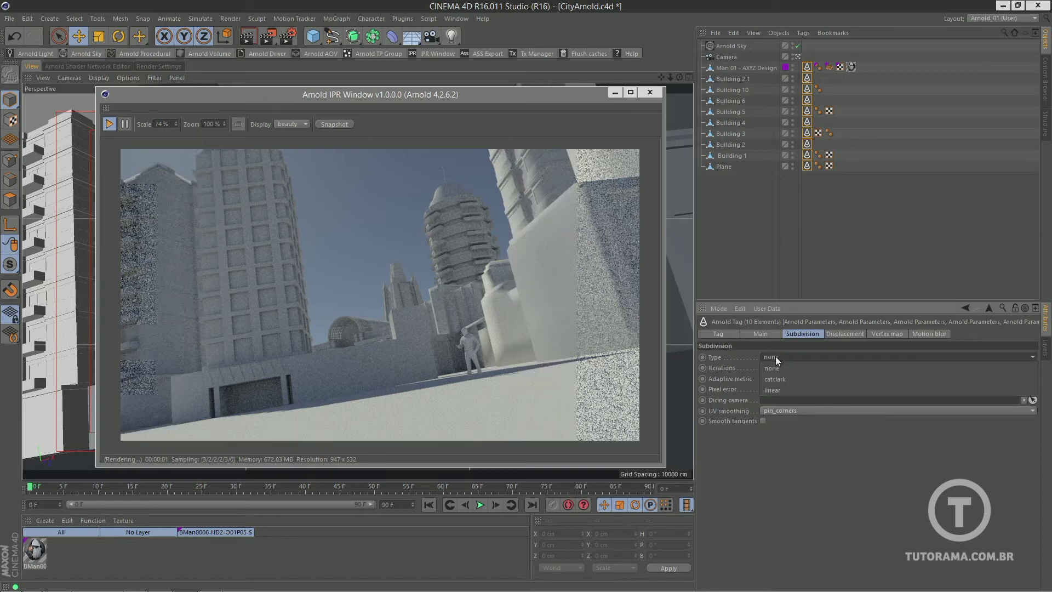
pyautogui.click(790, 380)
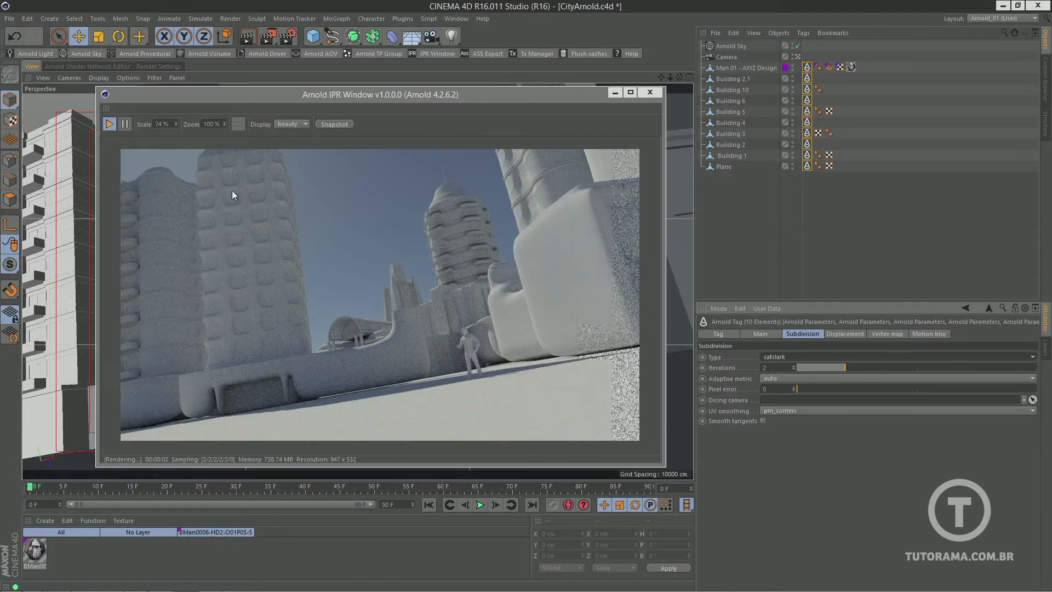
# Change the selected tags' subdivision type to linear and set the iterations to 5
pyautogui.click(771, 357)
pyautogui.click(780, 389)
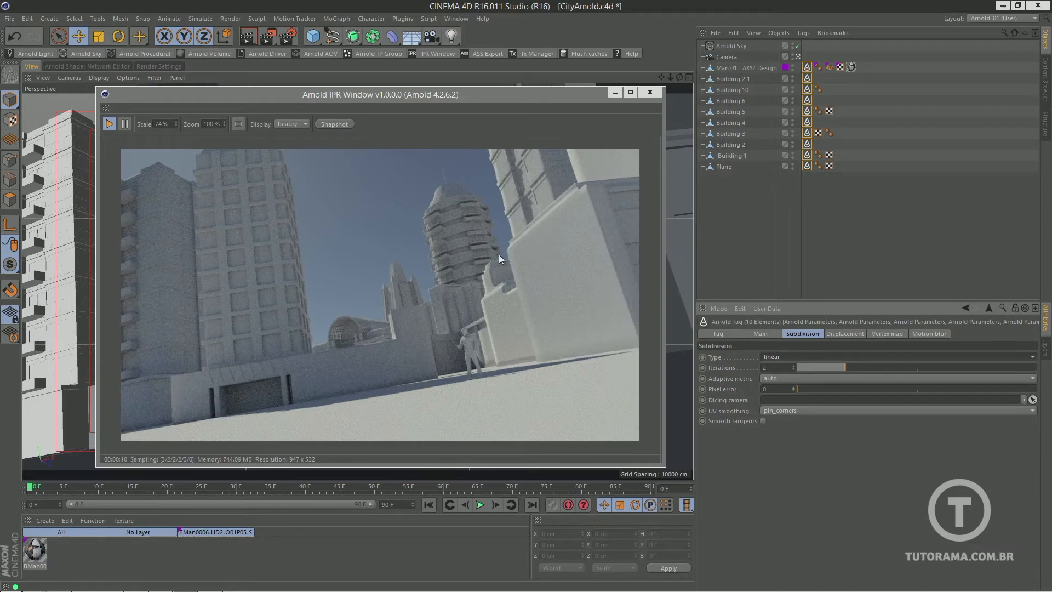
pyautogui.click(794, 369)
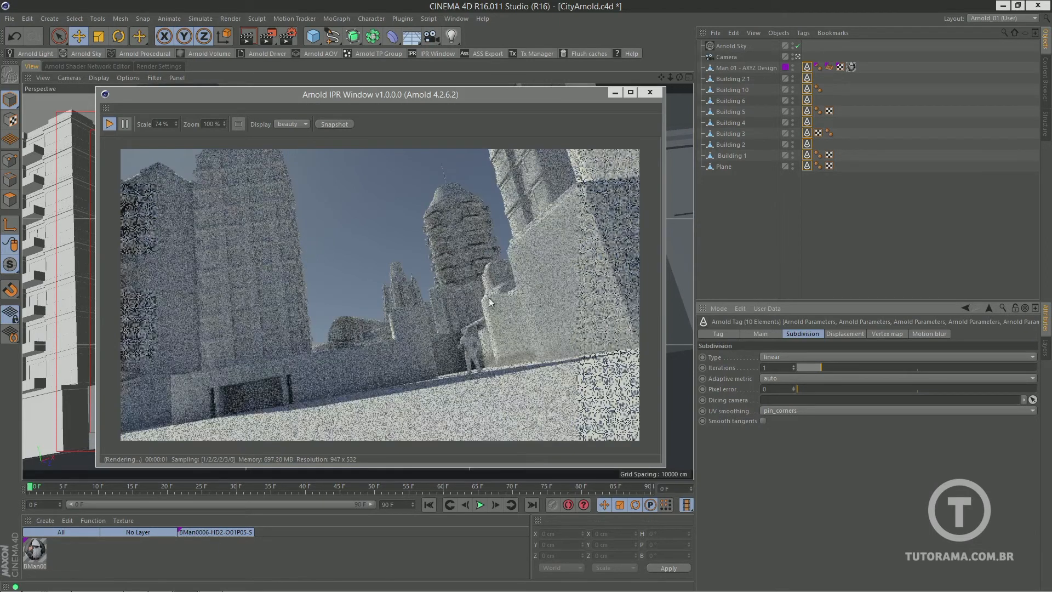
pyautogui.click(793, 365)
pyautogui.click(794, 365)
pyautogui.click(793, 365)
pyautogui.click(793, 365)
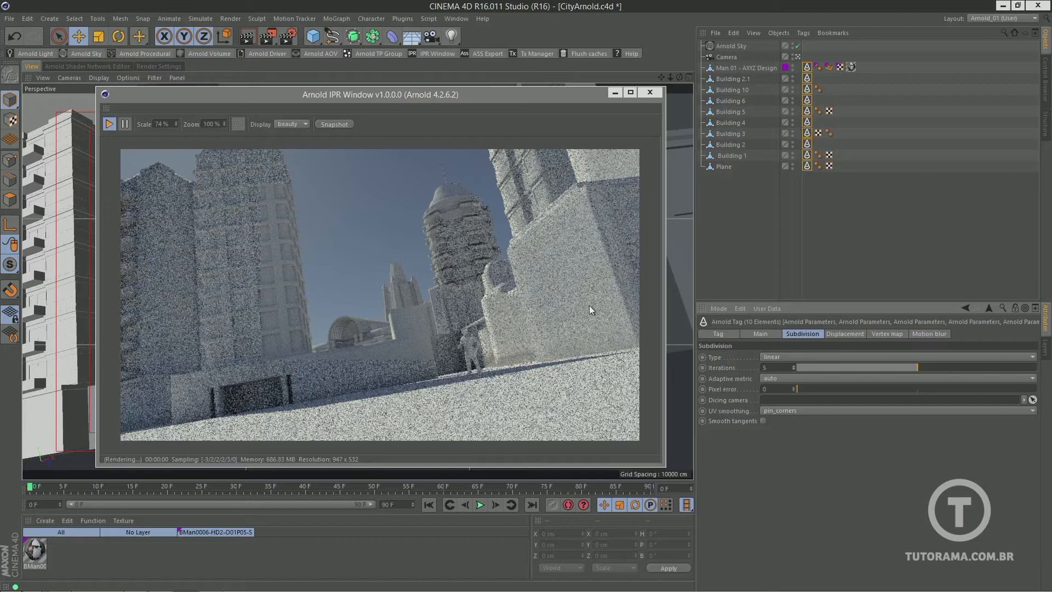
# Lower the selected Arnold tags' subdivision iterations to 3
pyautogui.click(793, 370)
pyautogui.click(793, 370)
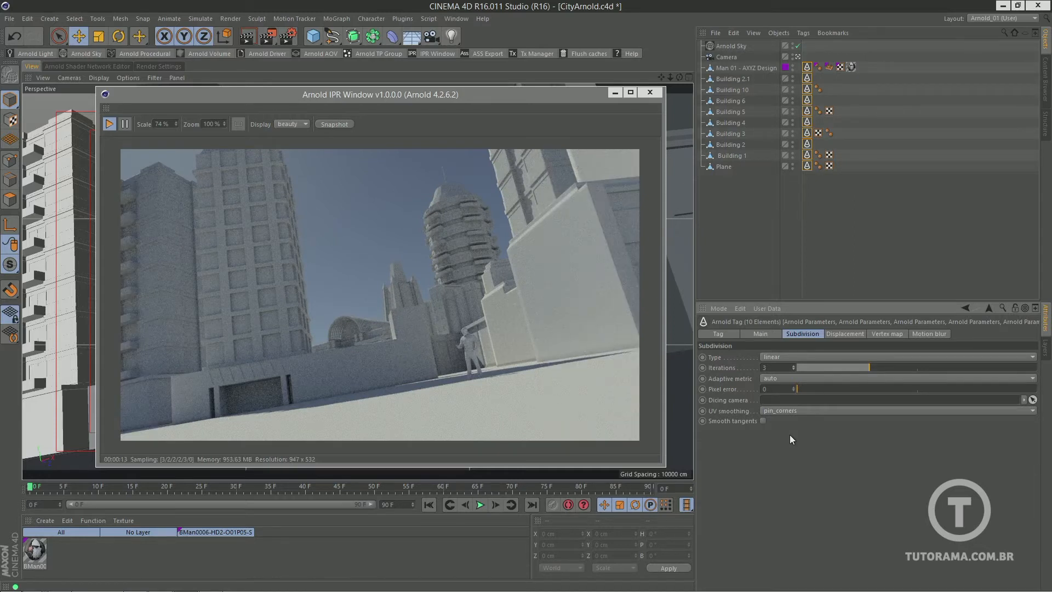
# Create an Arnold fog material of the volume atmosphere type
pyautogui.click(44, 521)
pyautogui.moveTo(62, 442)
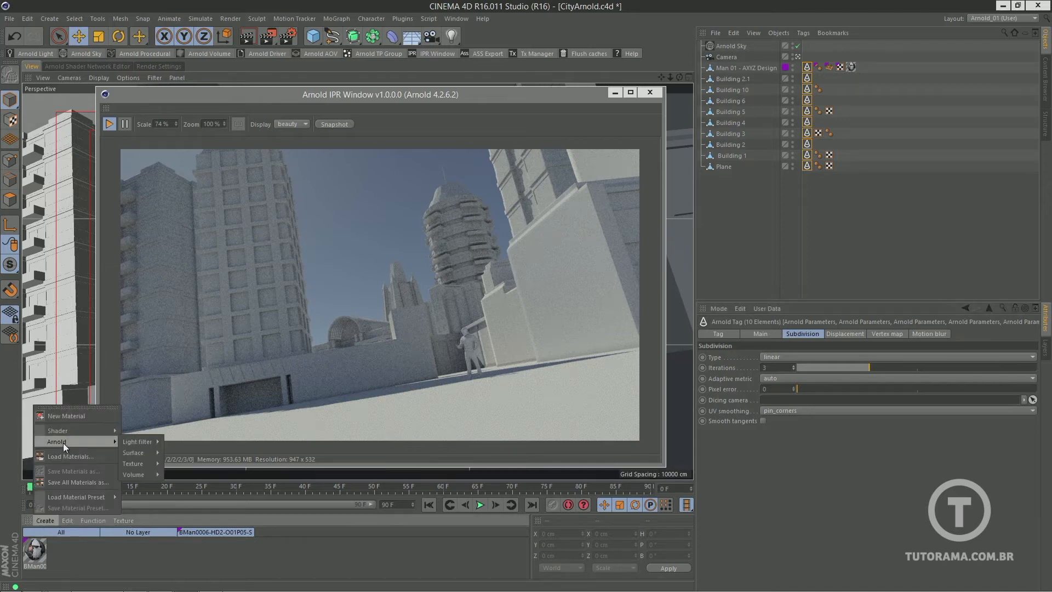
pyautogui.moveTo(139, 442)
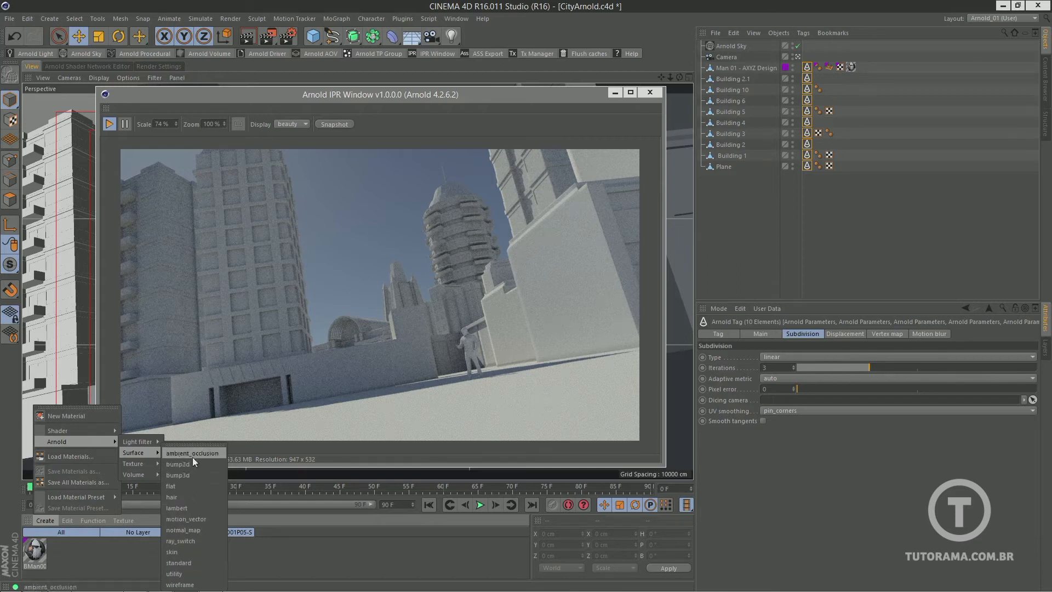
pyautogui.moveTo(143, 463)
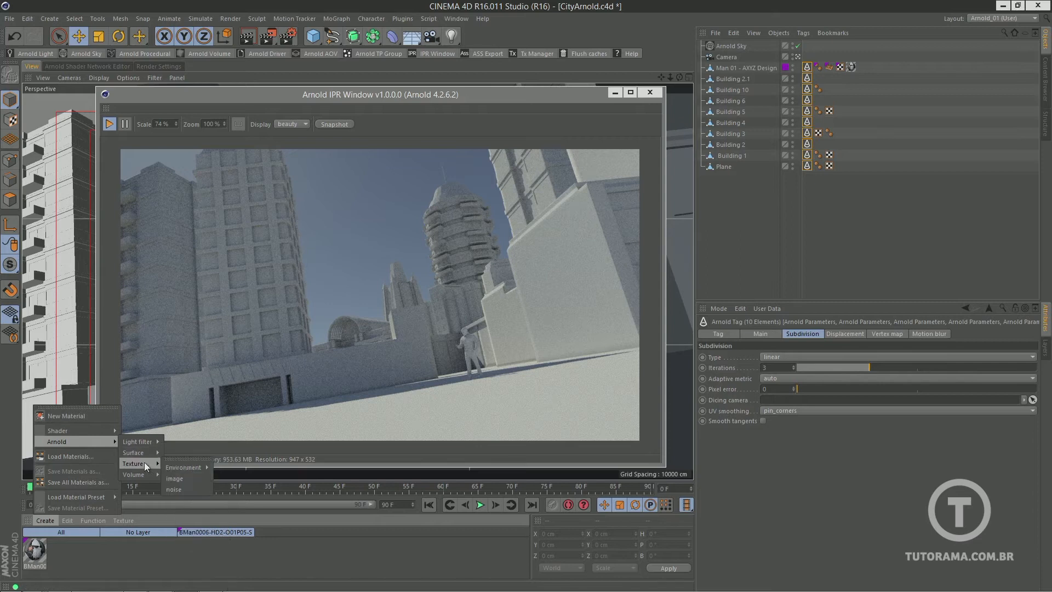
pyautogui.moveTo(181, 468)
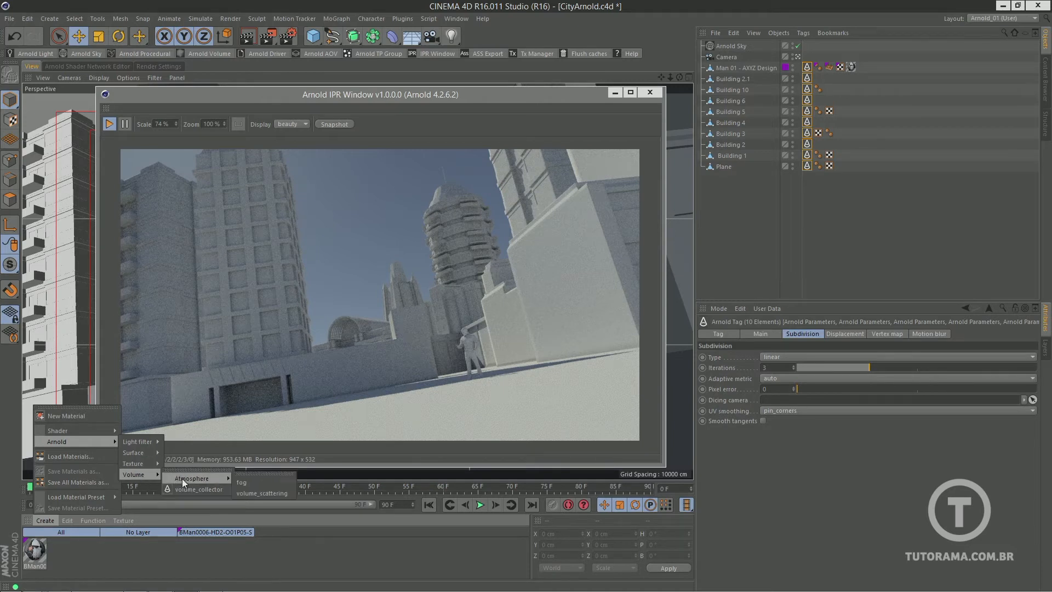
pyautogui.click(249, 482)
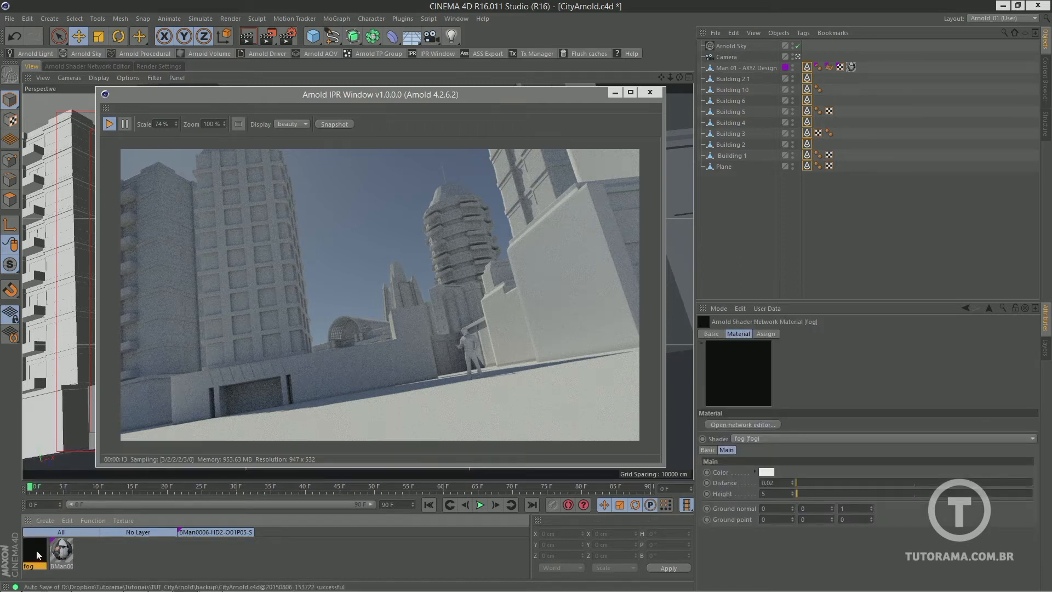
# Assign the fog material as Atmosphere in the Arnold render settings' Environment section and restart the IPR render
pyautogui.moveTo(307, 94); pyautogui.dragTo(668, 89)
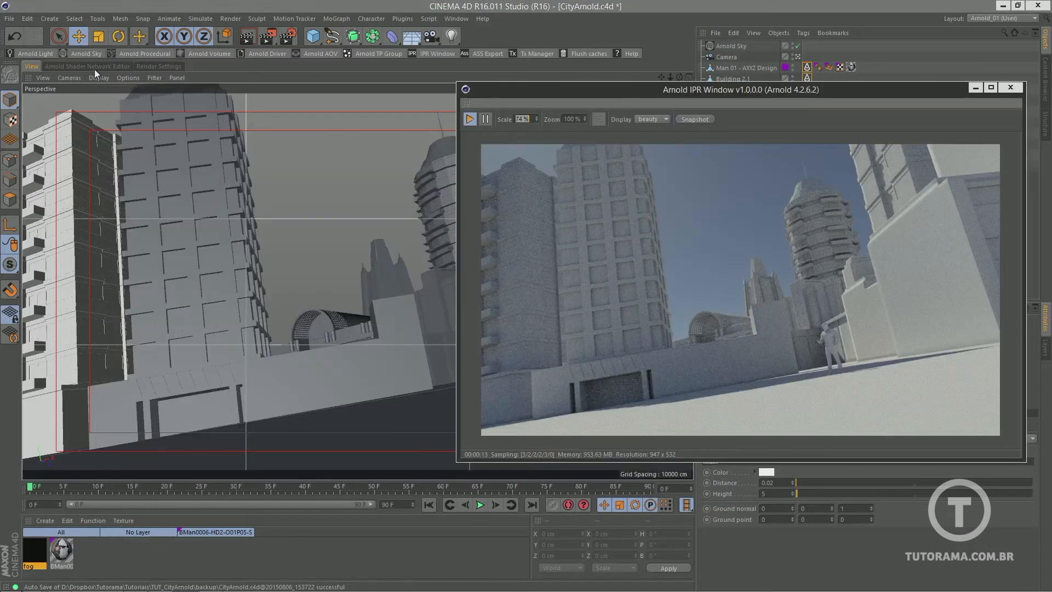
pyautogui.click(95, 68)
pyautogui.click(157, 65)
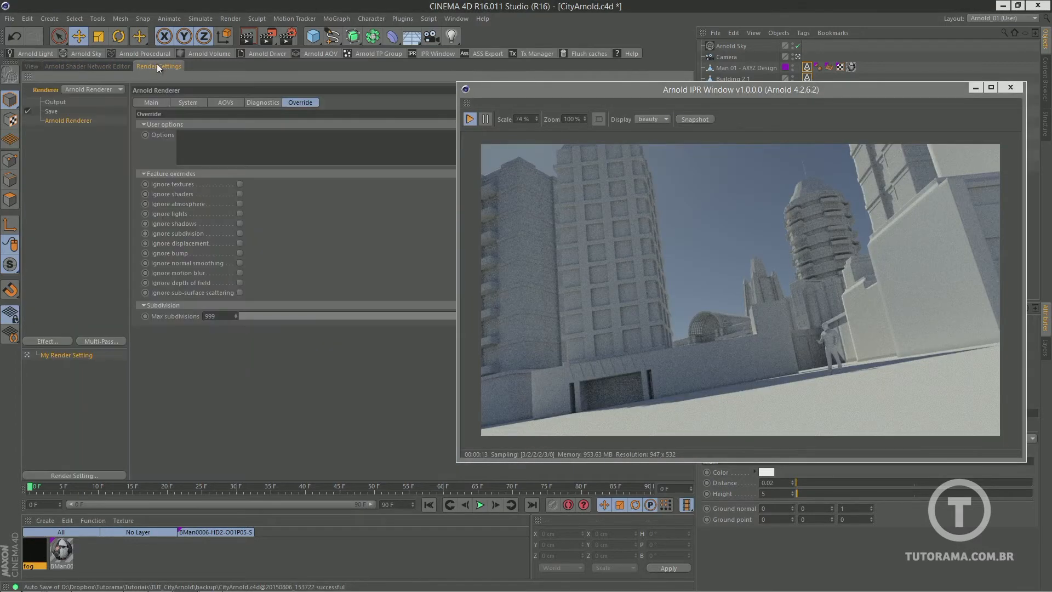
pyautogui.click(152, 102)
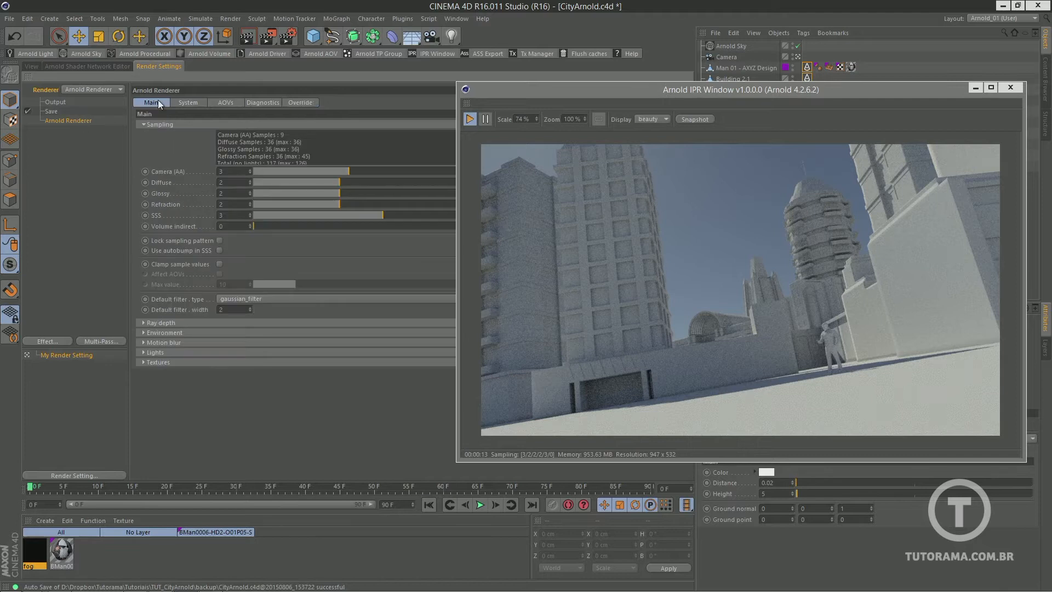
pyautogui.click(164, 333)
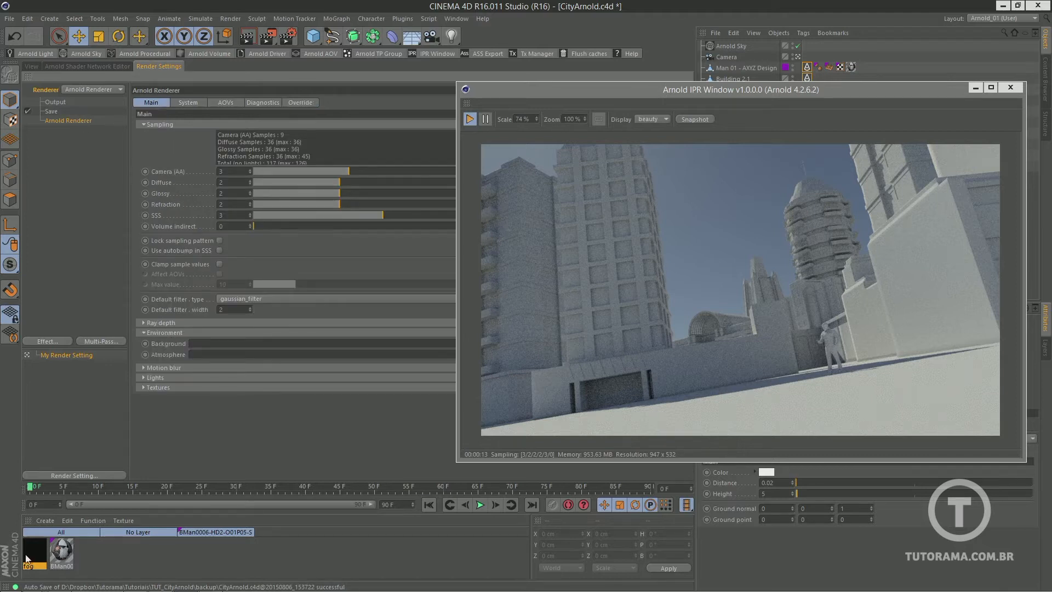
pyautogui.moveTo(121, 499); pyautogui.dragTo(198, 356)
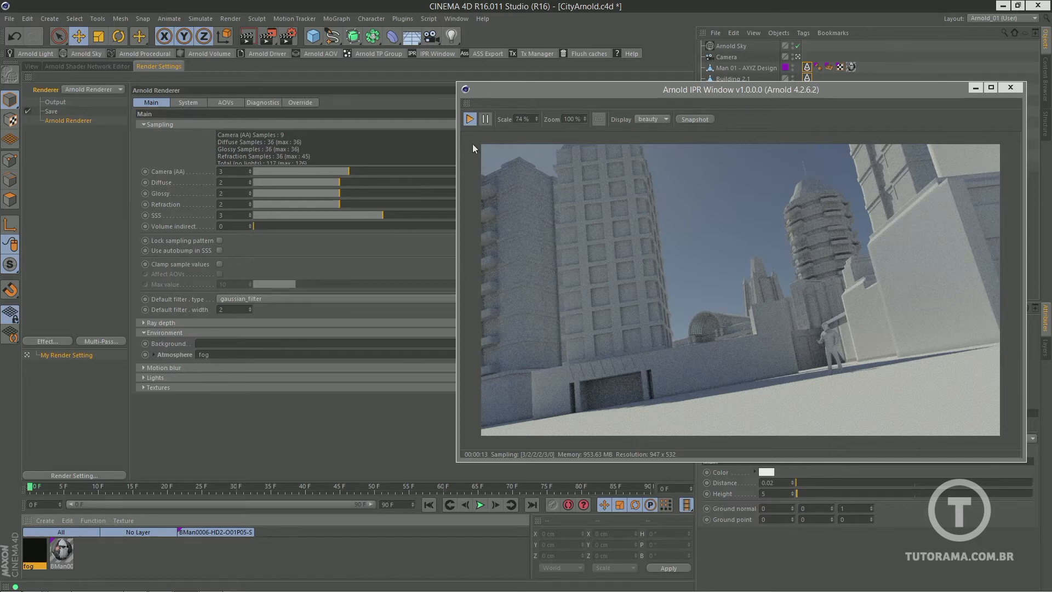
pyautogui.click(469, 120)
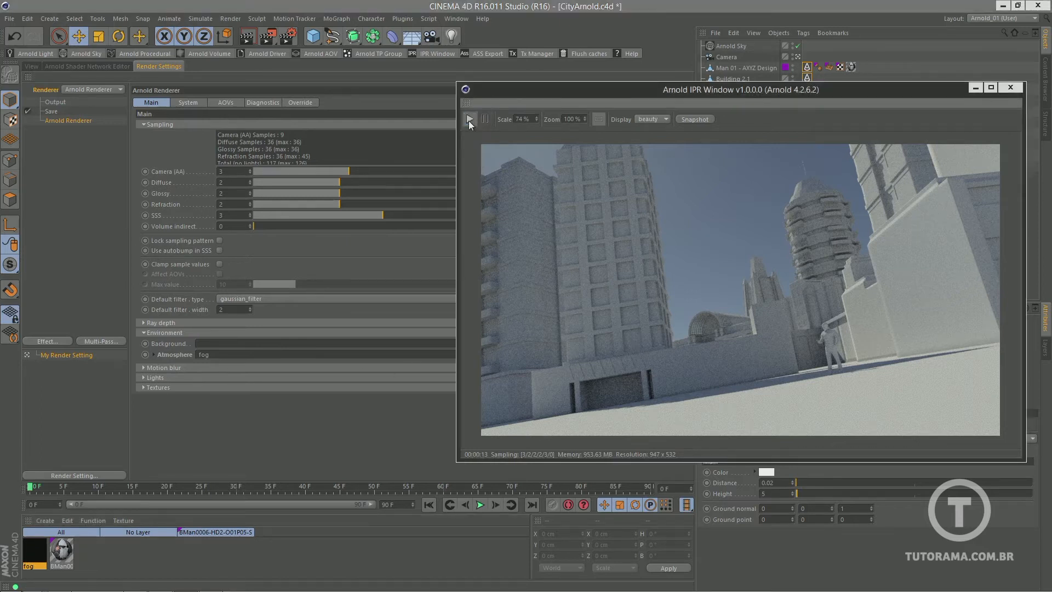
pyautogui.click(469, 119)
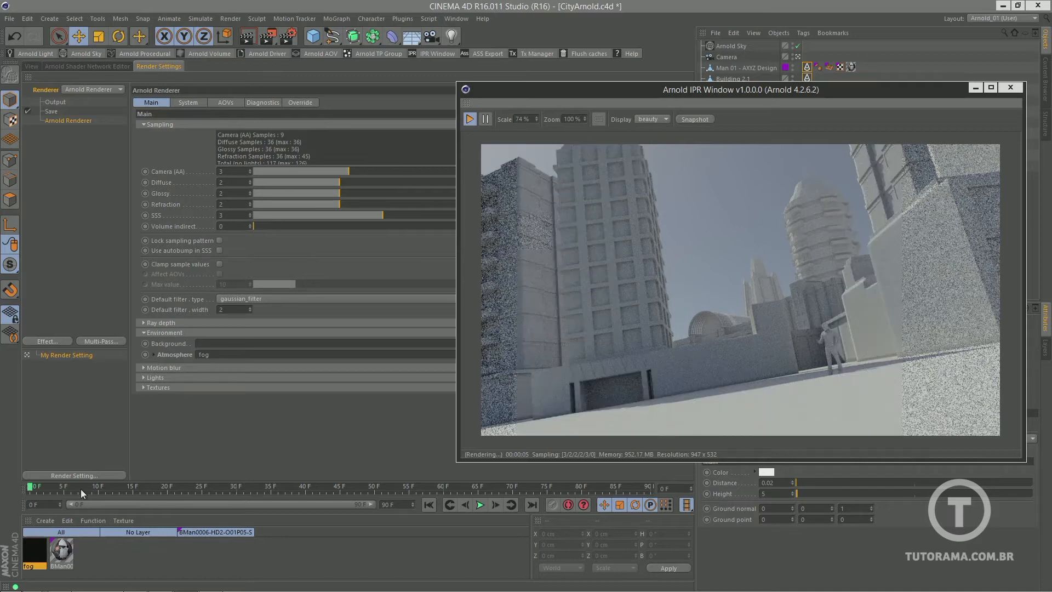
# Open the fog material for editing and set its distance to 0.05
pyautogui.doubleClick(25, 555)
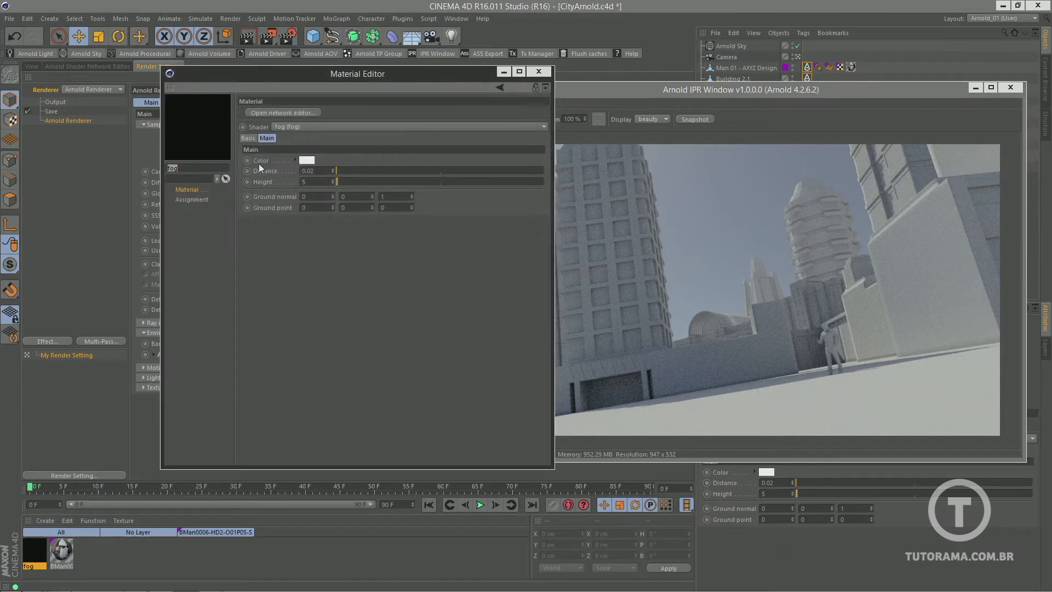
pyautogui.moveTo(381, 76); pyautogui.dragTo(266, 83)
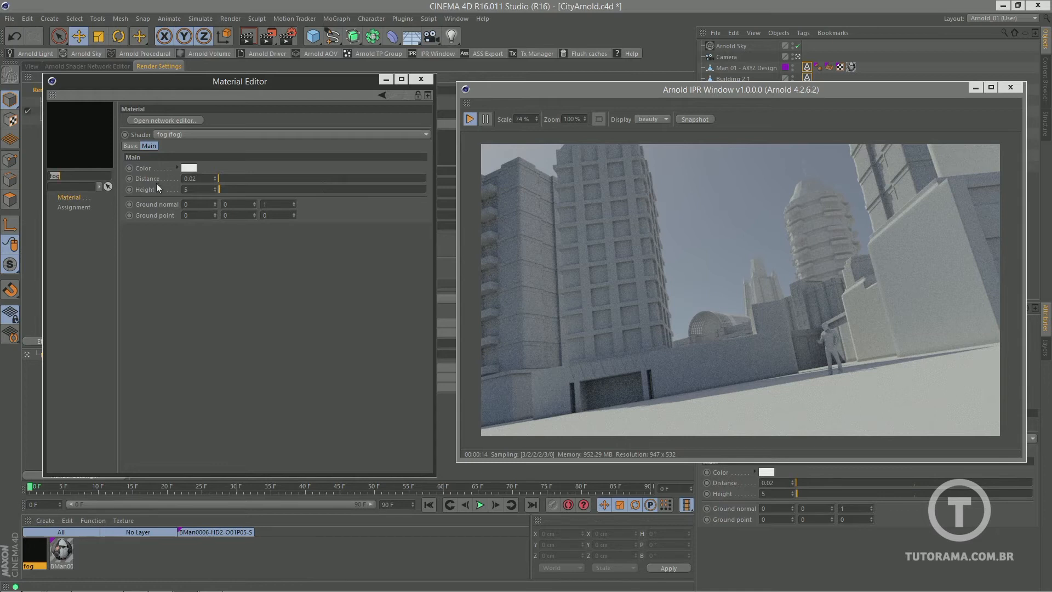
pyautogui.click(196, 178)
pyautogui.press('BackSpace')
pyautogui.write('4')
# Store a snapshot of the current IPR image, minimize the Picture Viewer and restart the IPR render
pyautogui.click(695, 121)
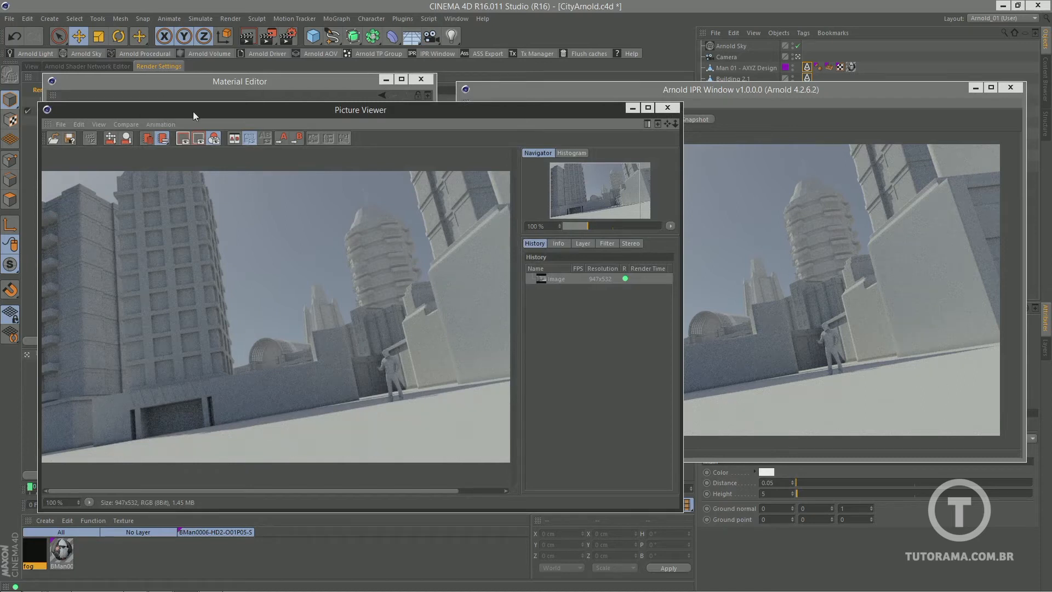
pyautogui.moveTo(193, 111); pyautogui.dragTo(211, 109)
pyautogui.click(645, 107)
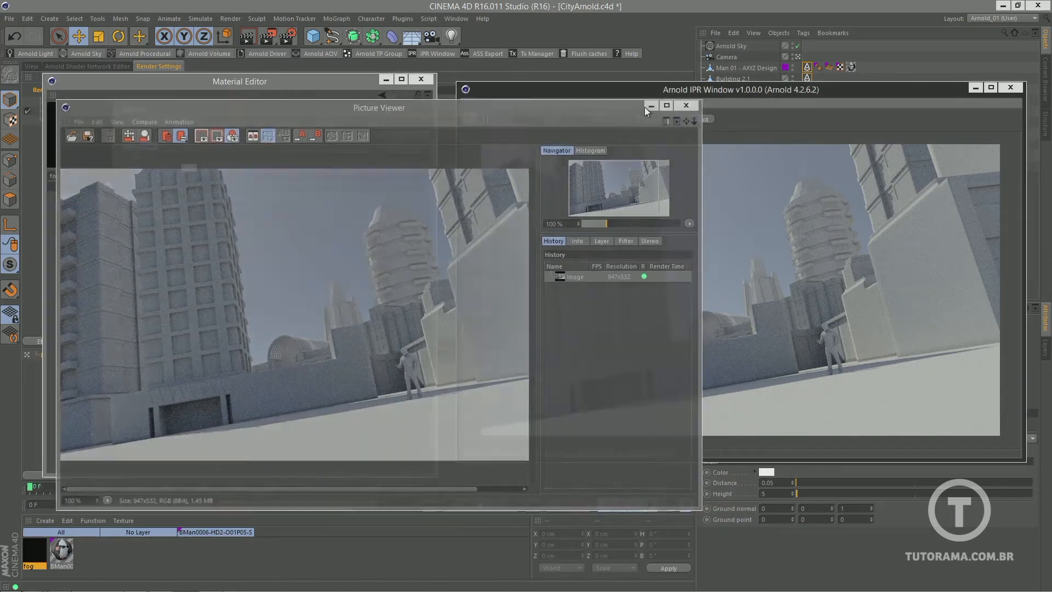
pyautogui.click(469, 119)
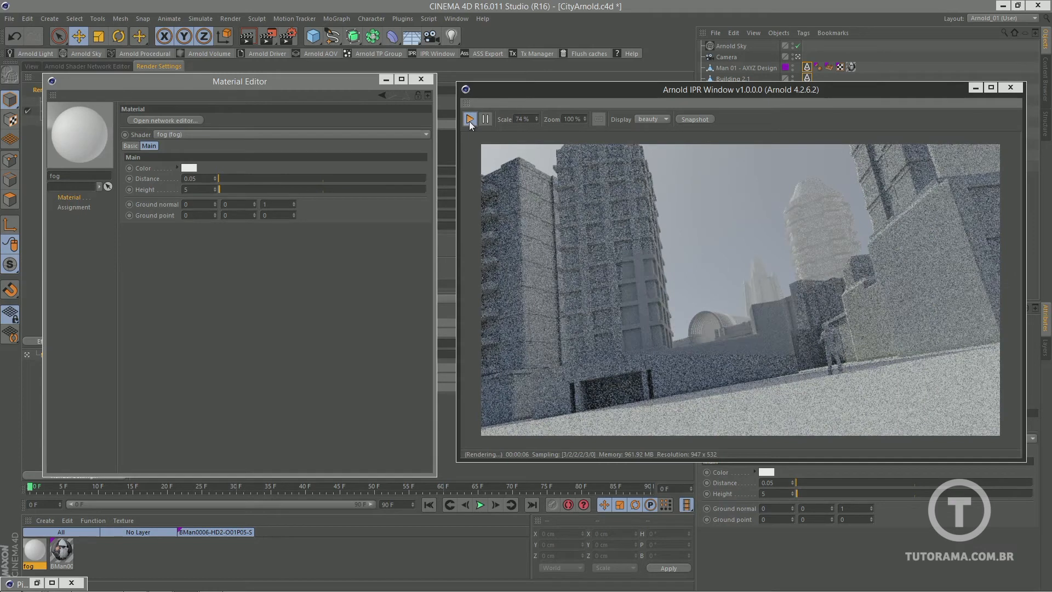
# Take a second IPR snapshot and compare the two fog renders in the Picture Viewer history
pyautogui.click(697, 120)
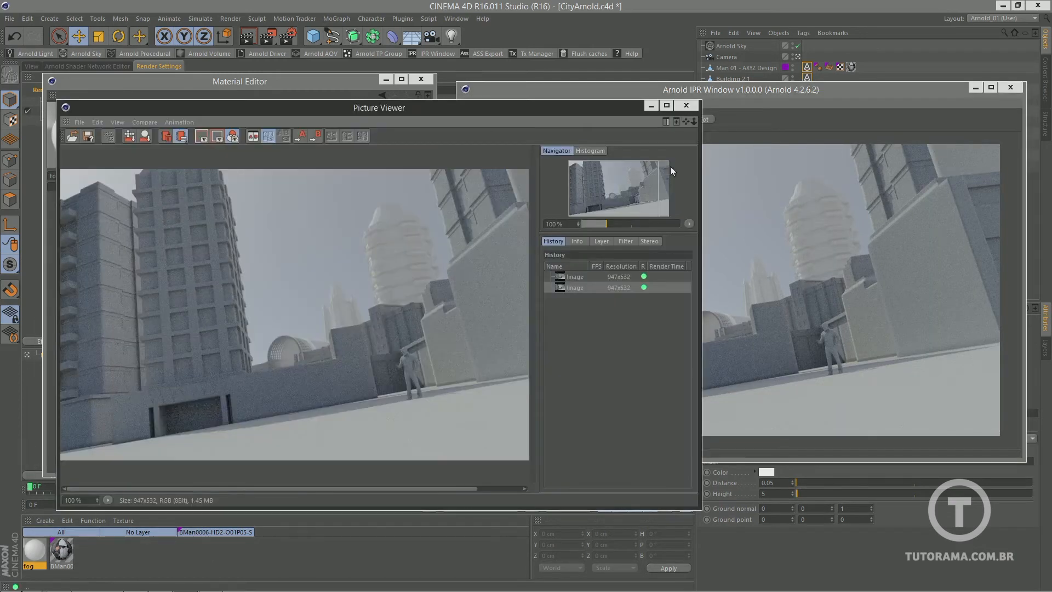
pyautogui.click(581, 277)
pyautogui.click(576, 288)
pyautogui.click(578, 279)
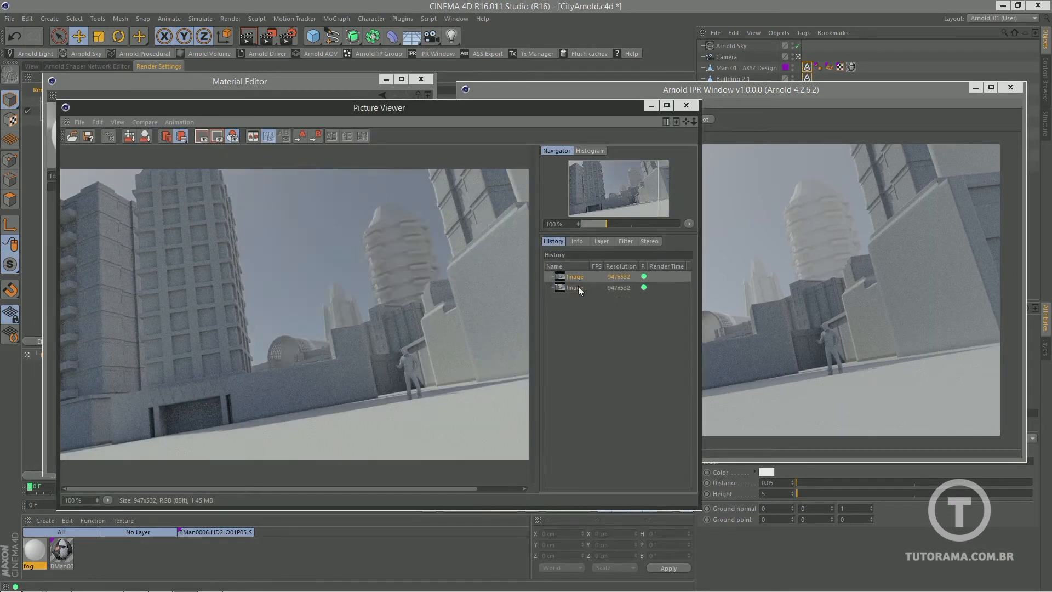
pyautogui.click(578, 288)
pyautogui.click(580, 277)
pyautogui.click(580, 285)
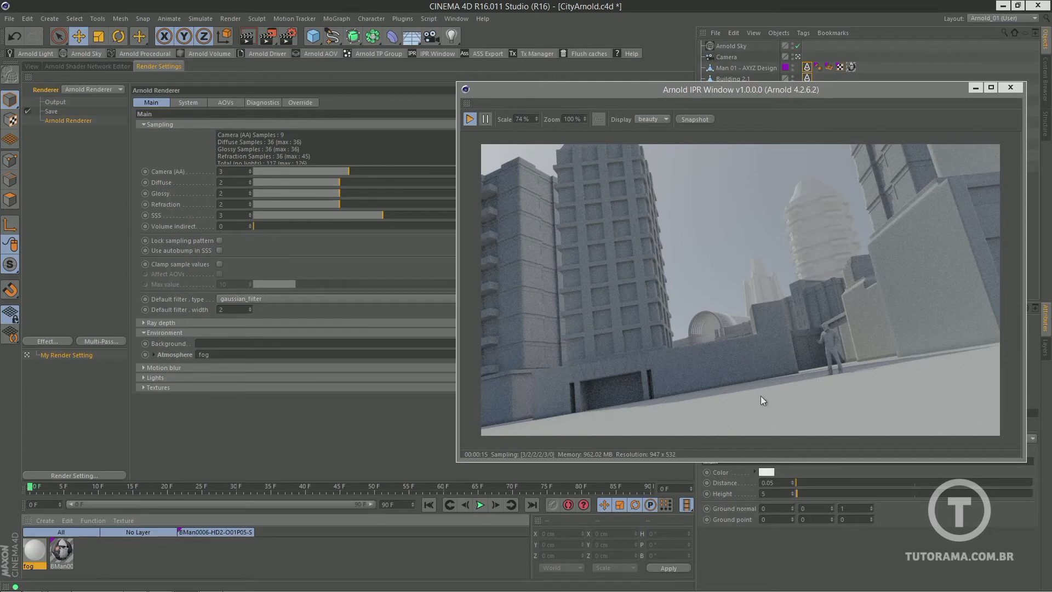
# Deselect the fog material and create an Arnold standard surface material
pyautogui.click(105, 552)
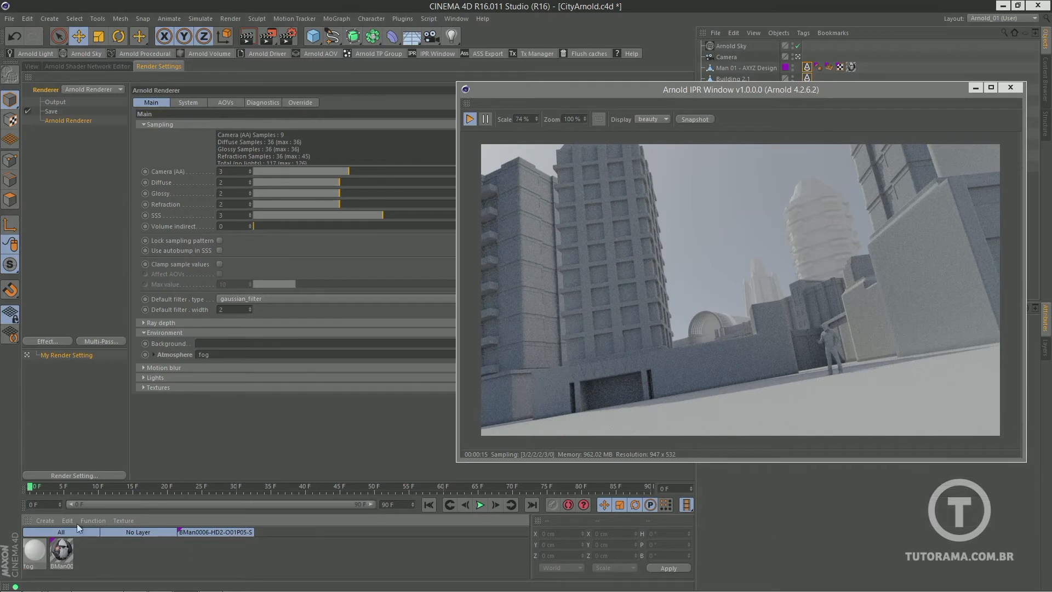
pyautogui.click(46, 523)
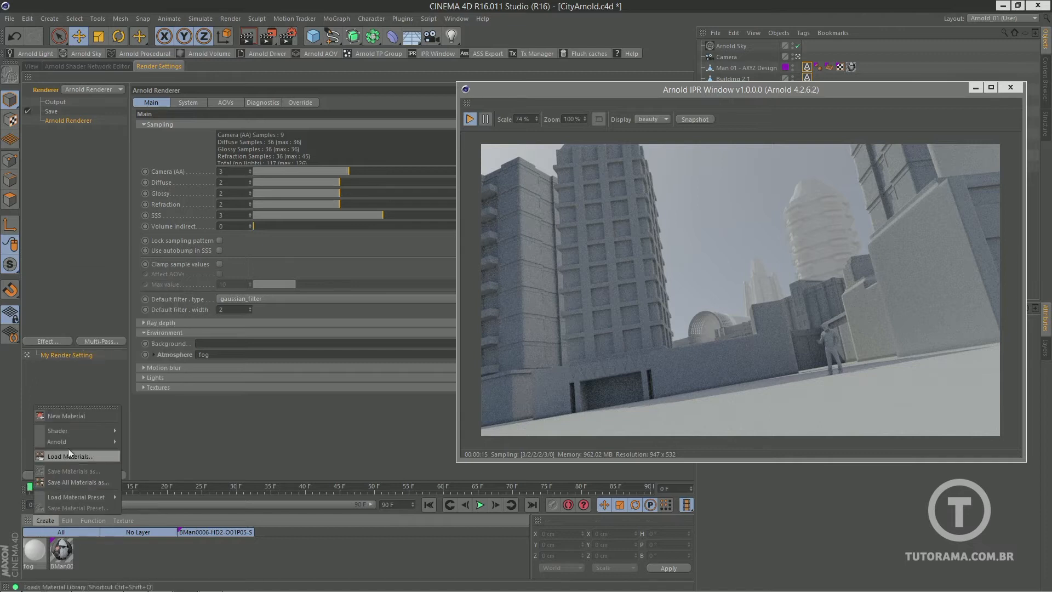
pyautogui.moveTo(68, 442)
pyautogui.moveTo(152, 453)
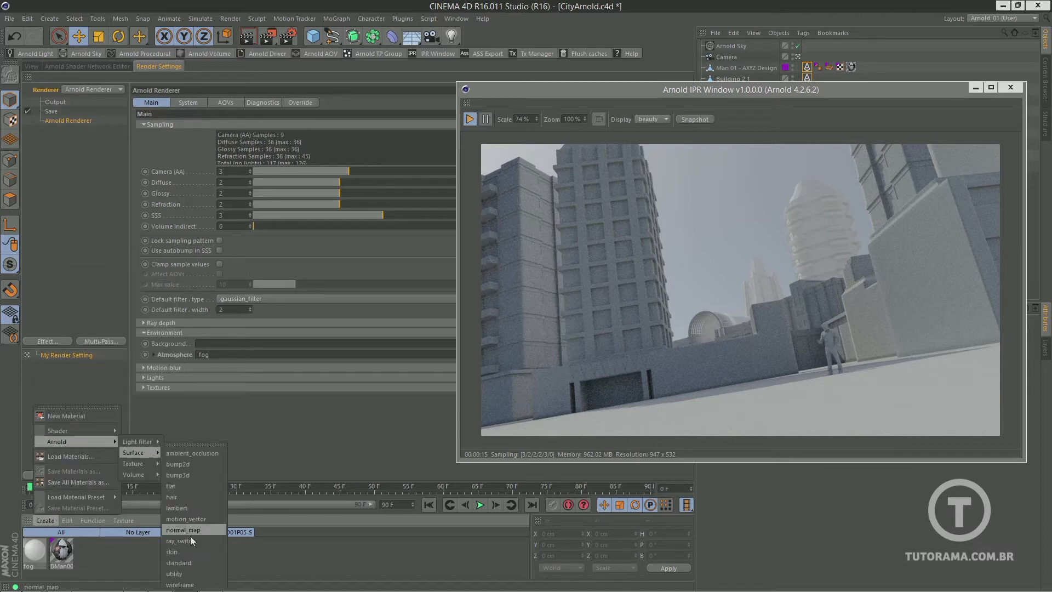
pyautogui.click(195, 559)
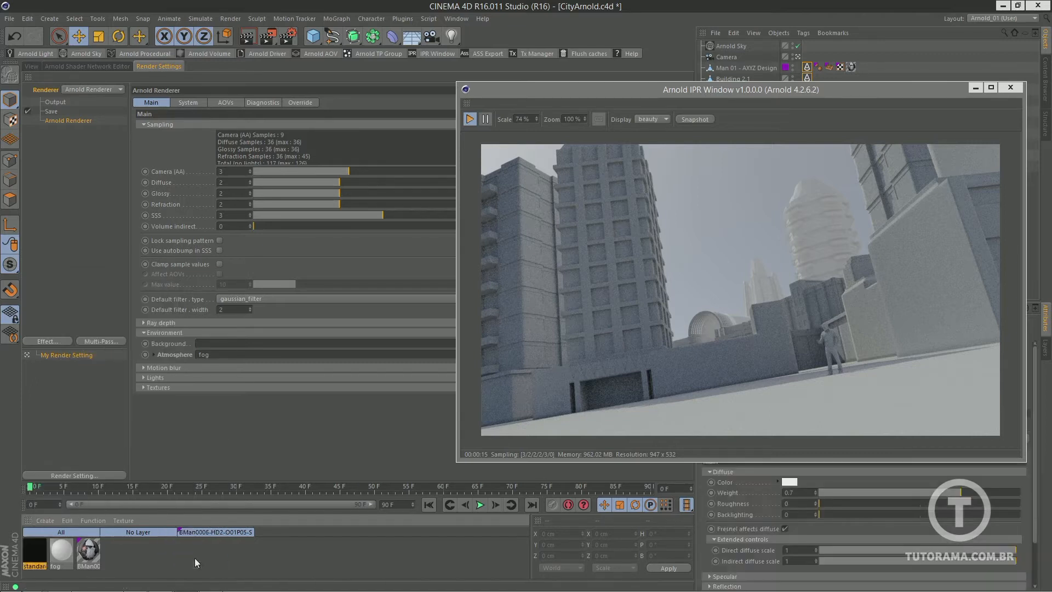
# Stop the IPR, apply the standard material to all the buildings and the Plane, and restart the render
pyautogui.click(31, 66)
pyautogui.moveTo(493, 90); pyautogui.dragTo(138, 85)
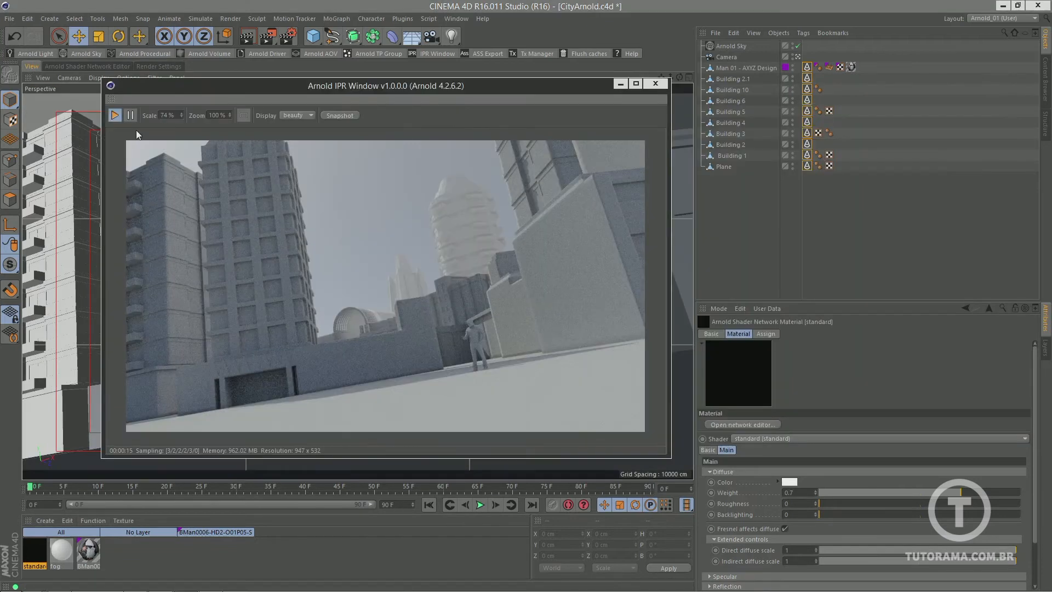
pyautogui.click(115, 115)
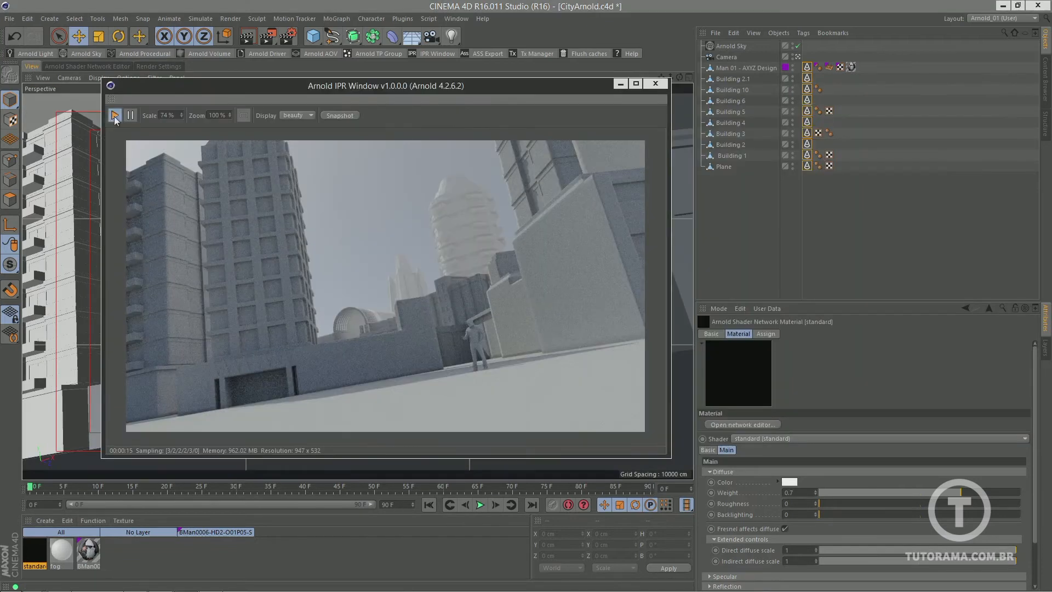
pyautogui.click(33, 550)
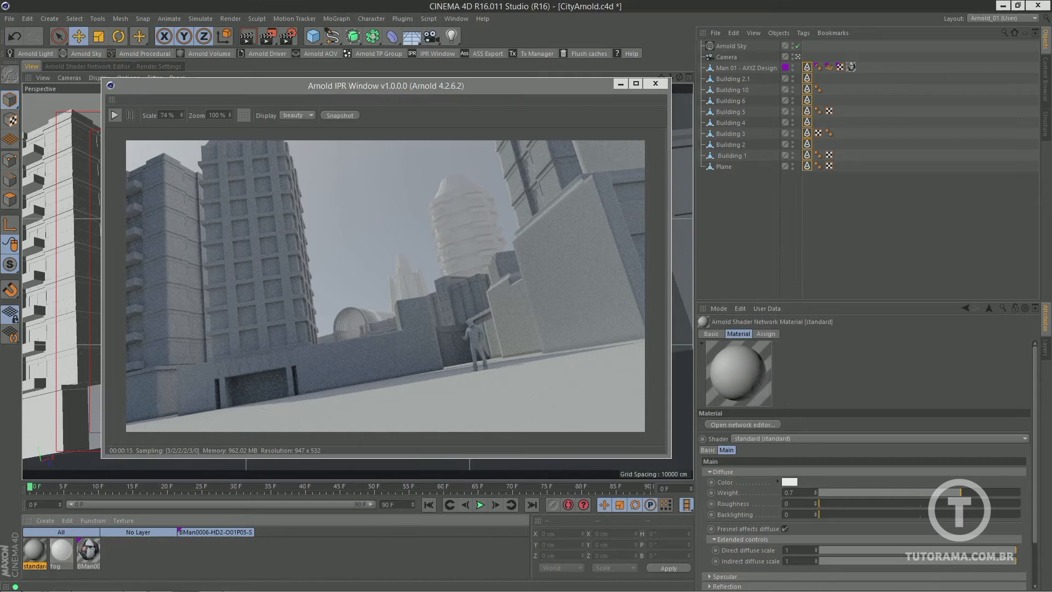
pyautogui.moveTo(32, 550); pyautogui.dragTo(744, 80)
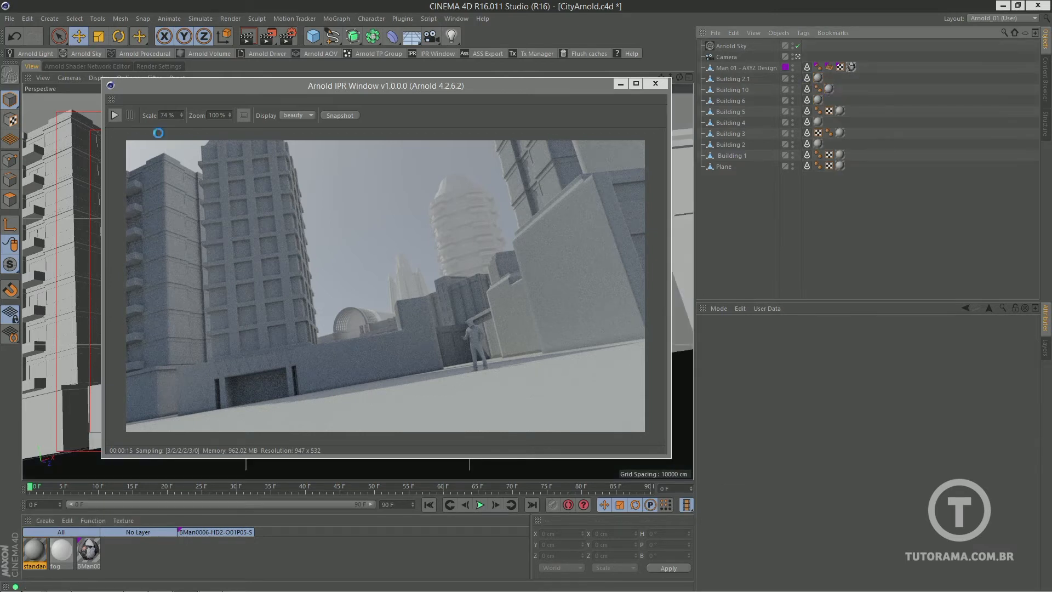
pyautogui.click(116, 115)
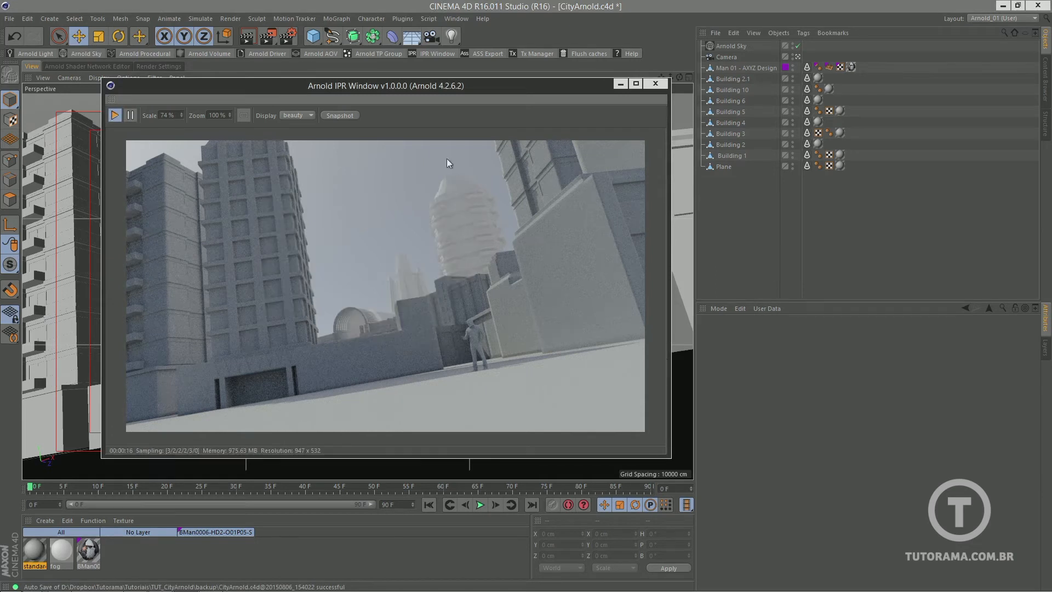
# Snapshot the render with the standard material, compare it with the previous image and close the Picture Viewer
pyautogui.click(353, 115)
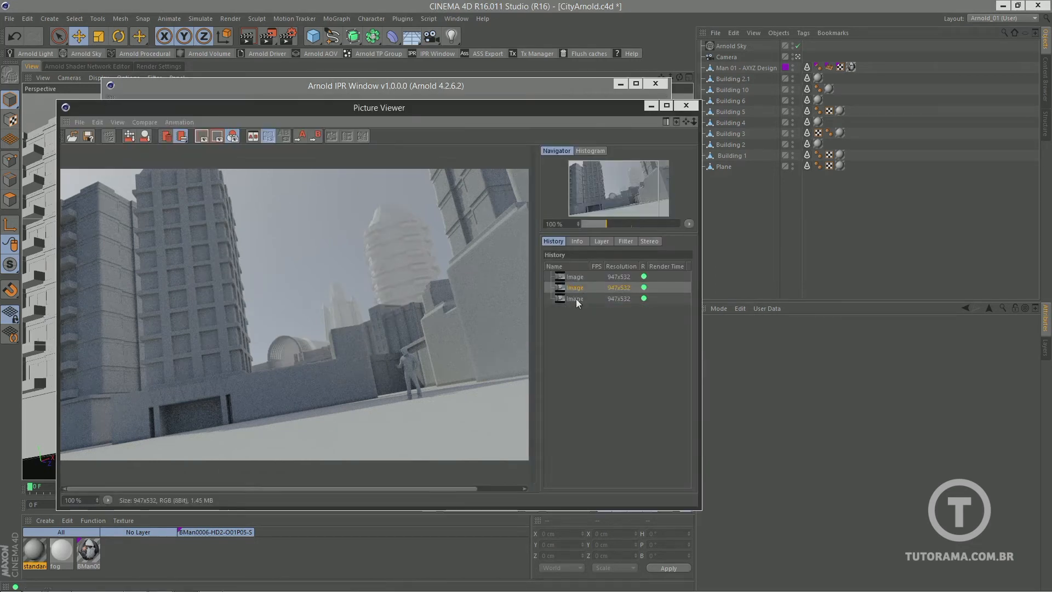
pyautogui.click(686, 105)
# Set the standard material's diffuse roughness to 0.16 and take a snapshot of the updated IPR render
pyautogui.doubleClick(32, 550)
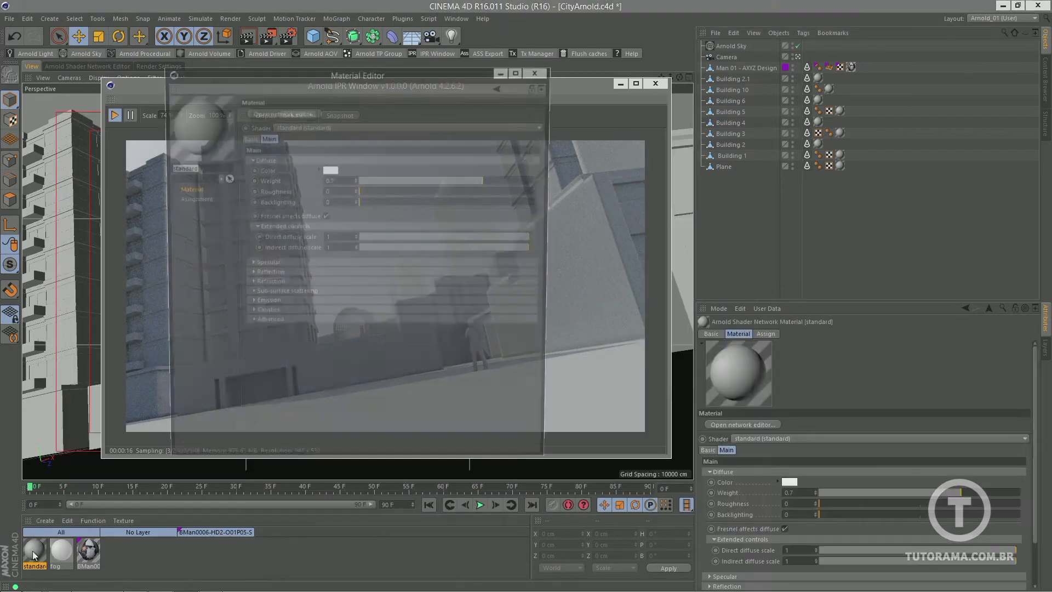
pyautogui.moveTo(370, 71); pyautogui.dragTo(852, 53)
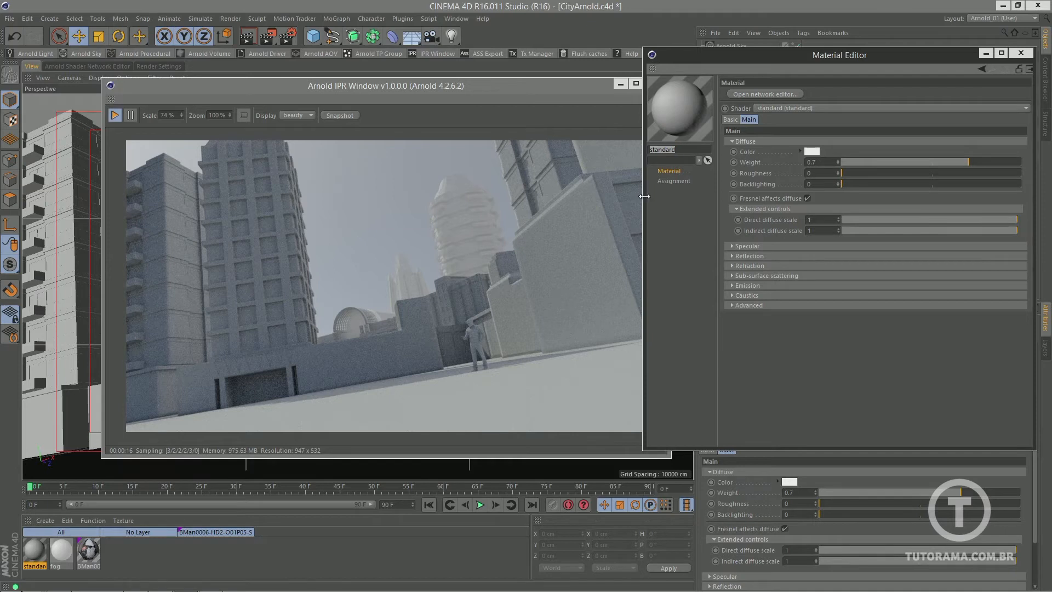
pyautogui.click(853, 173)
pyautogui.moveTo(857, 174); pyautogui.dragTo(870, 173)
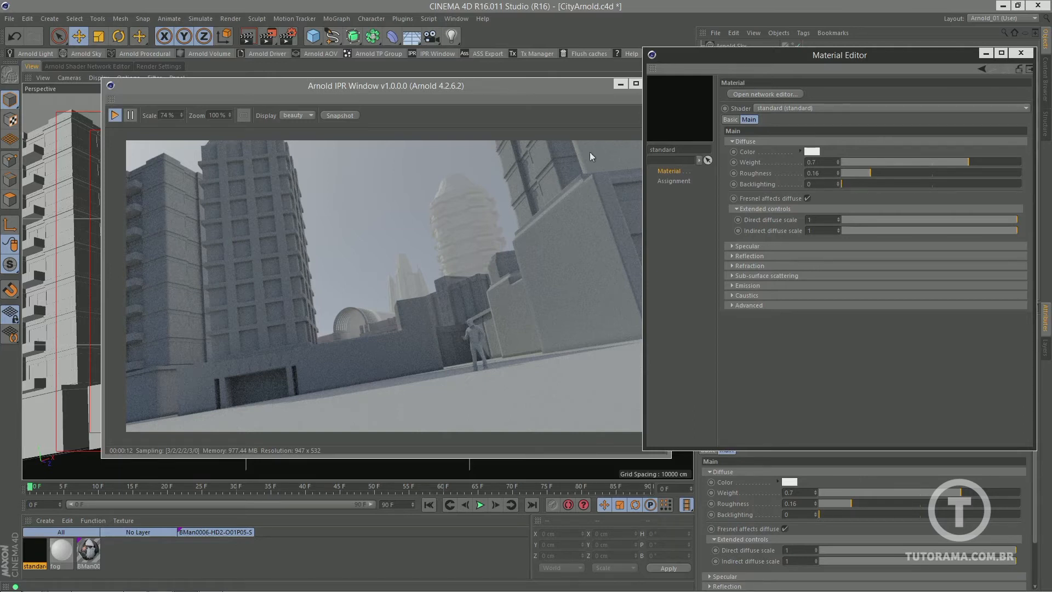
pyautogui.click(334, 114)
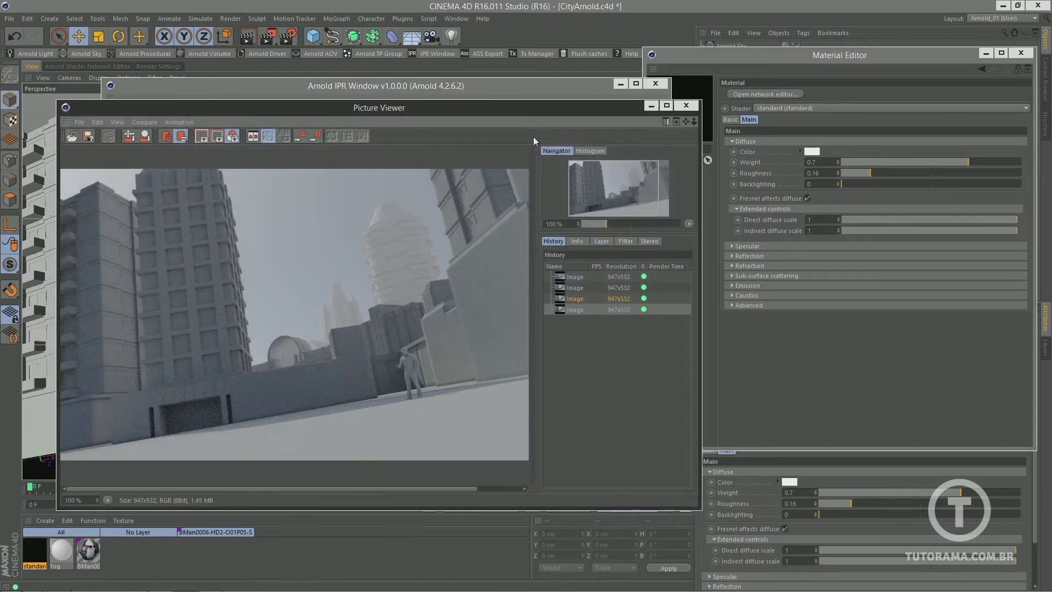
# Set the standard material's diffuse backlighting to 0.87 and bring the IPR render window to the front
pyautogui.moveTo(861, 184); pyautogui.dragTo(981, 184)
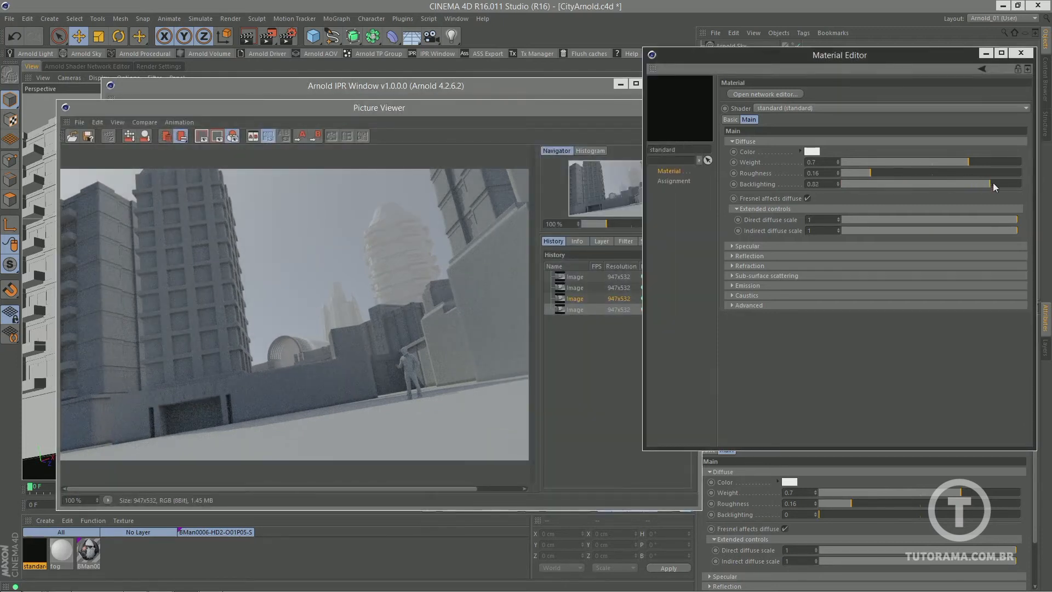
pyautogui.click(540, 86)
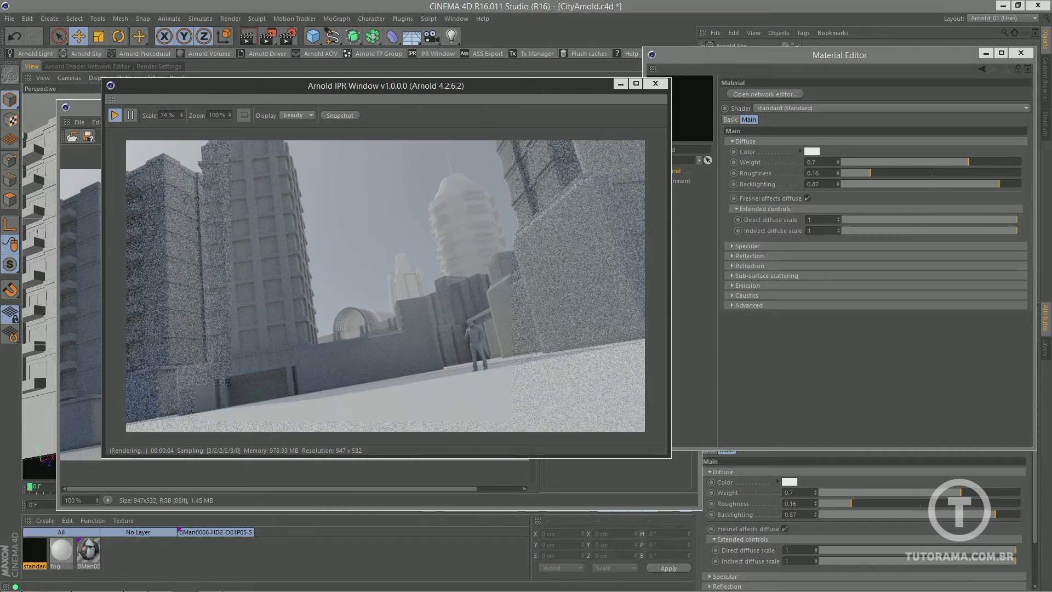
# Set the IPR render scale to 50 %, then shrink the IPR window and move it beside the Material Editor
pyautogui.click(166, 115)
pyautogui.write('50')
pyautogui.press('Return')
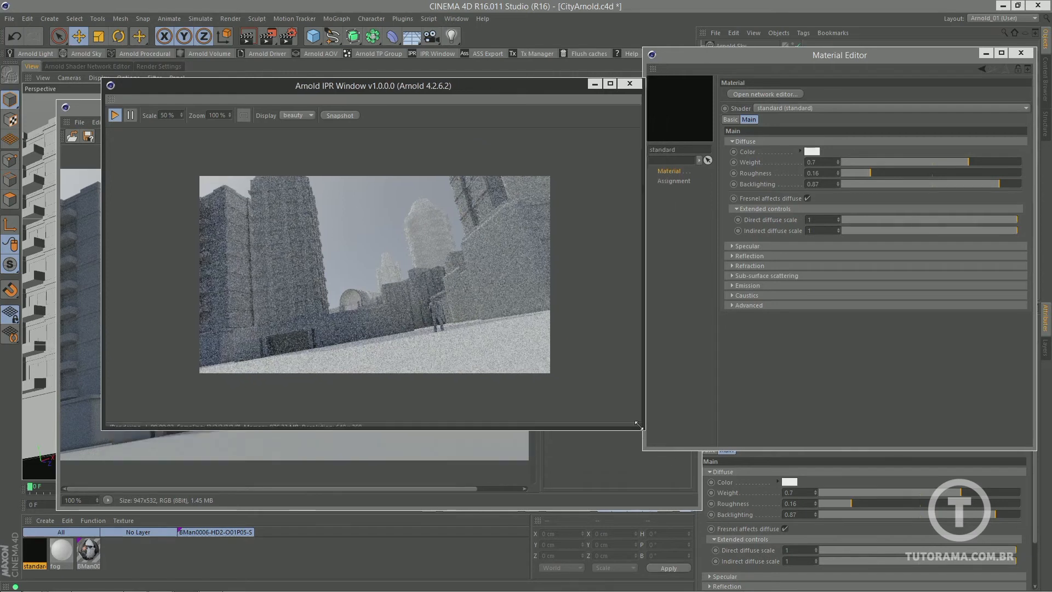
pyautogui.moveTo(669, 456); pyautogui.dragTo(492, 353)
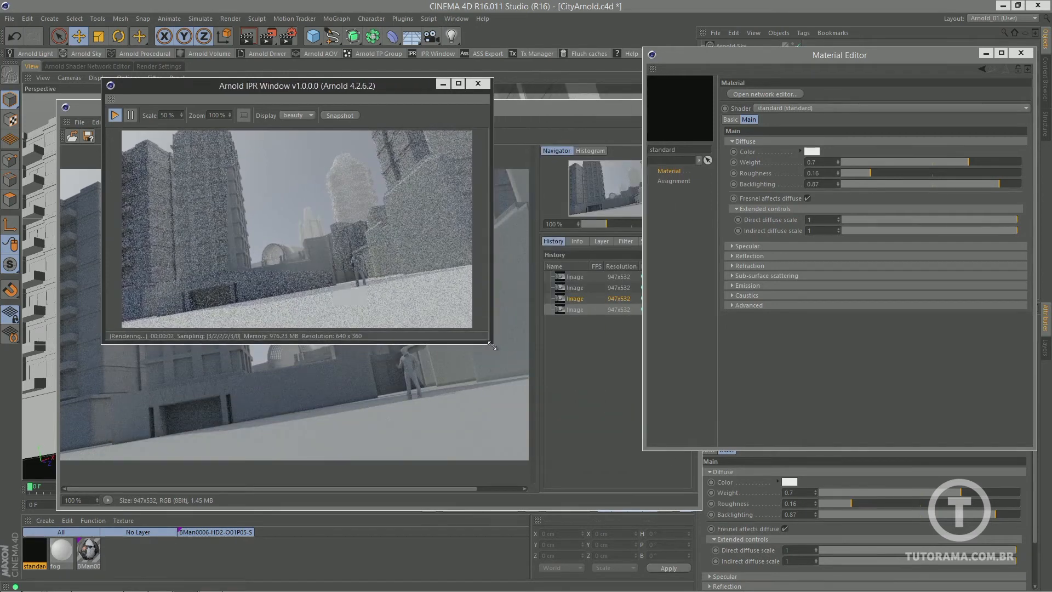
pyautogui.moveTo(370, 96); pyautogui.dragTo(512, 66)
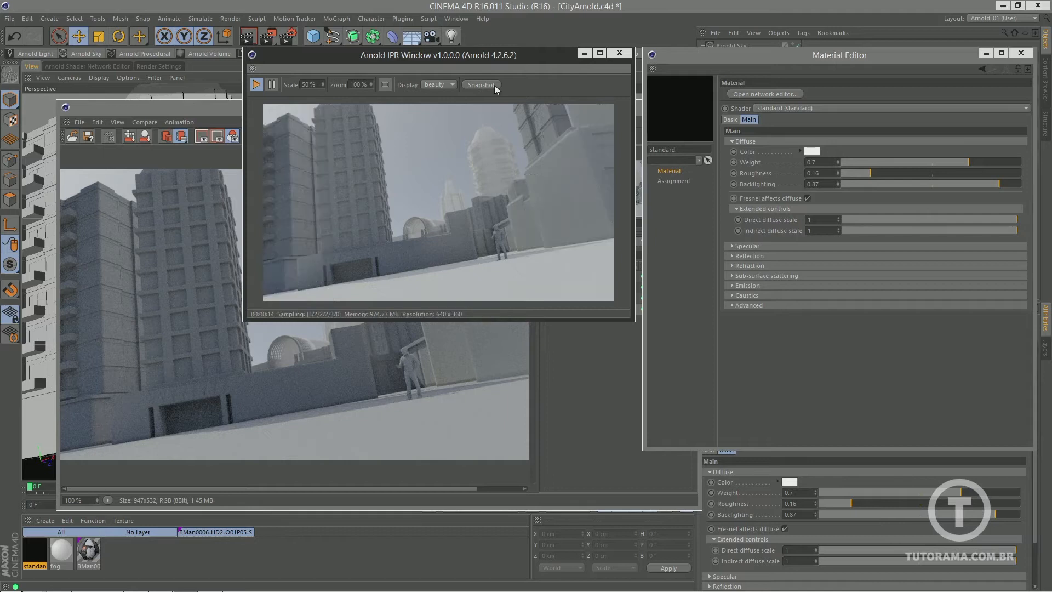
# Snapshot the render with backlighting, close the Picture Viewer and reset the diffuse backlighting to 0
pyautogui.click(494, 84)
pyautogui.click(685, 106)
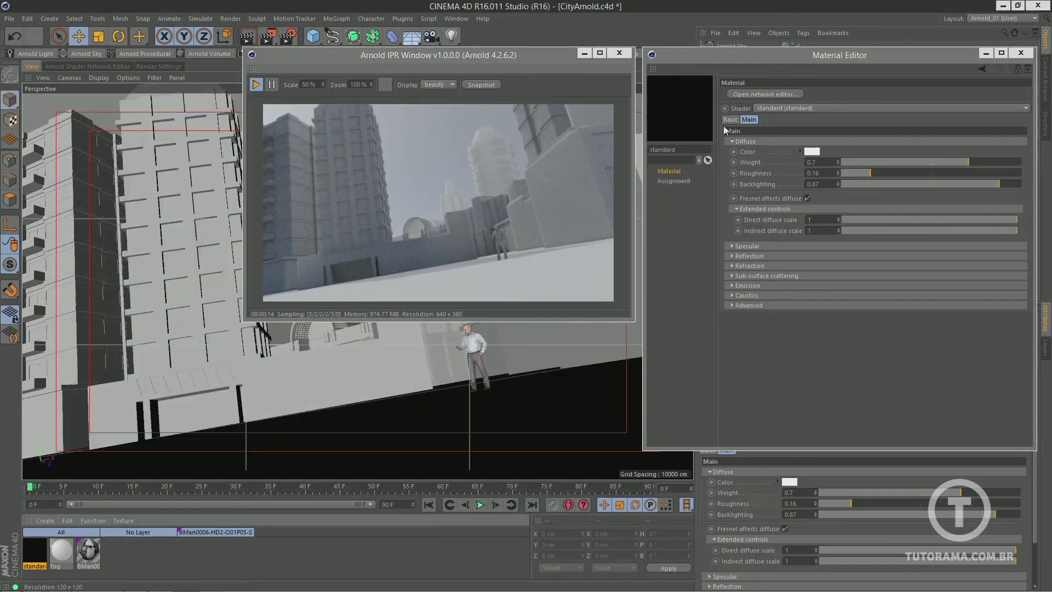
pyautogui.moveTo(872, 184); pyautogui.dragTo(836, 189)
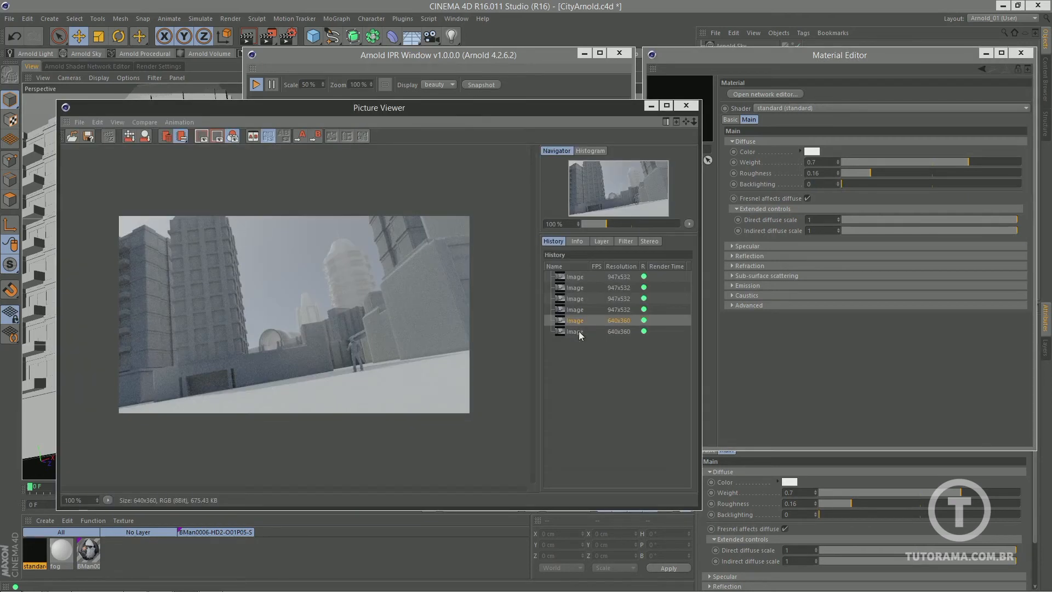
# Compare the two 640x360 snapshots with and without backlighting, and close the Picture Viewer
pyautogui.click(578, 331)
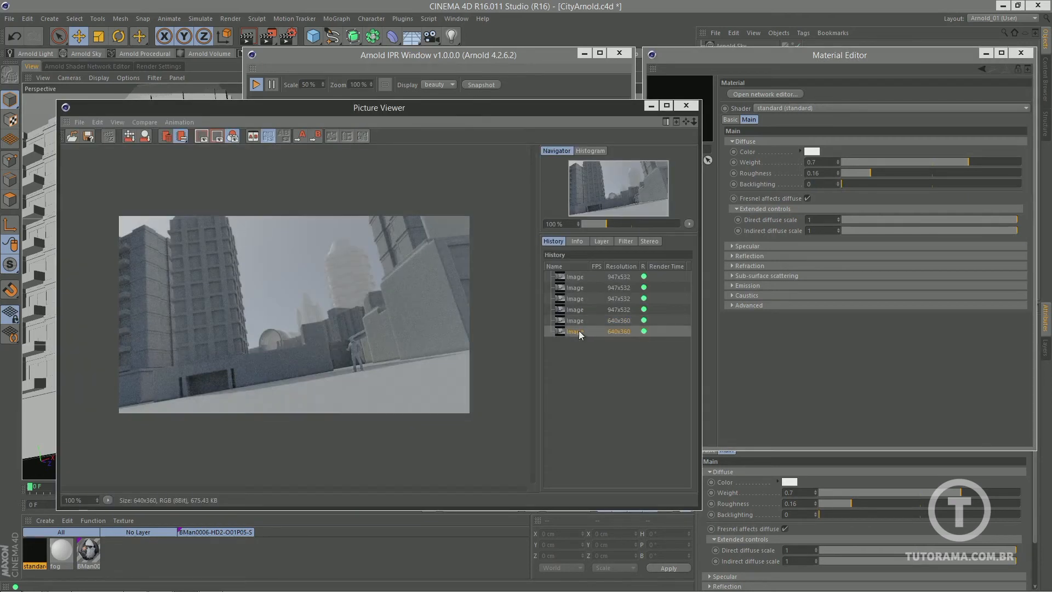
pyautogui.click(579, 324)
pyautogui.click(576, 332)
pyautogui.click(577, 322)
pyautogui.click(577, 330)
pyautogui.click(577, 322)
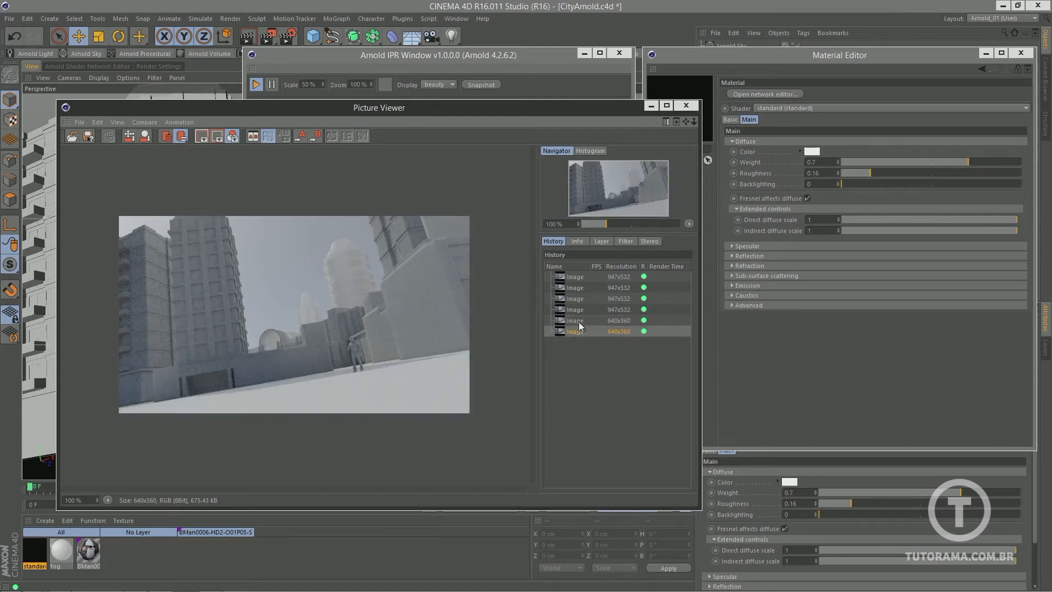
pyautogui.click(577, 328)
pyautogui.click(580, 322)
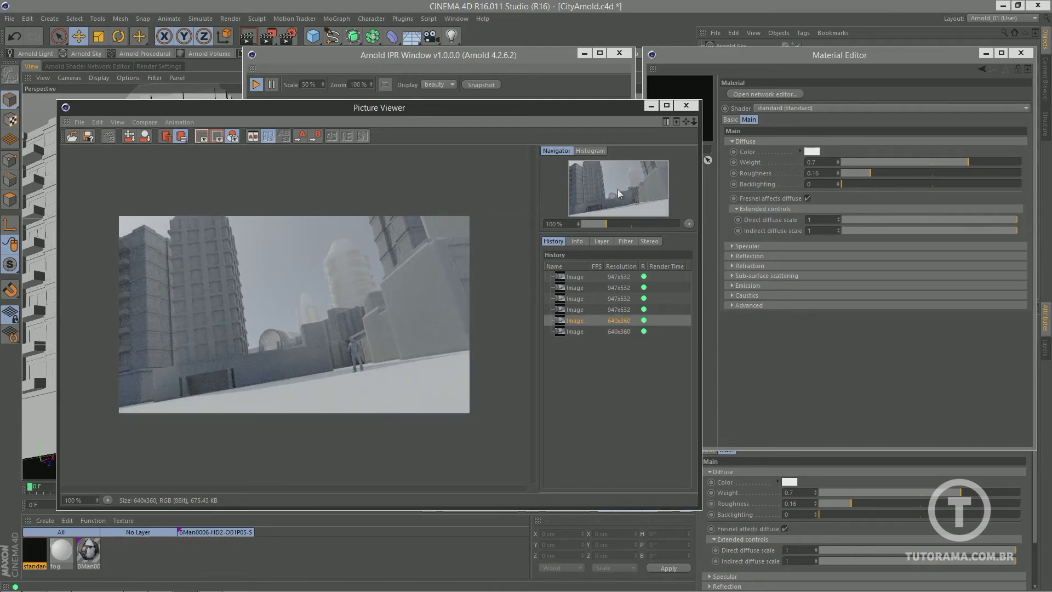
pyautogui.click(686, 105)
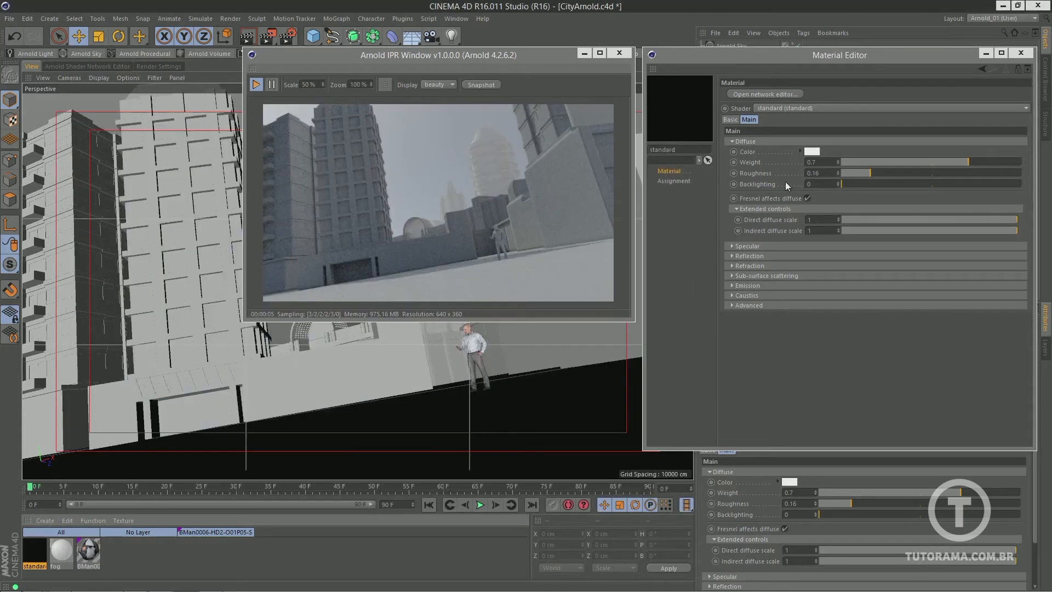
# Set the standard material's diffuse backlighting to 0.4 and expand the Specular settings
pyautogui.moveTo(897, 183); pyautogui.dragTo(910, 184)
pyautogui.moveTo(905, 185); pyautogui.dragTo(914, 186)
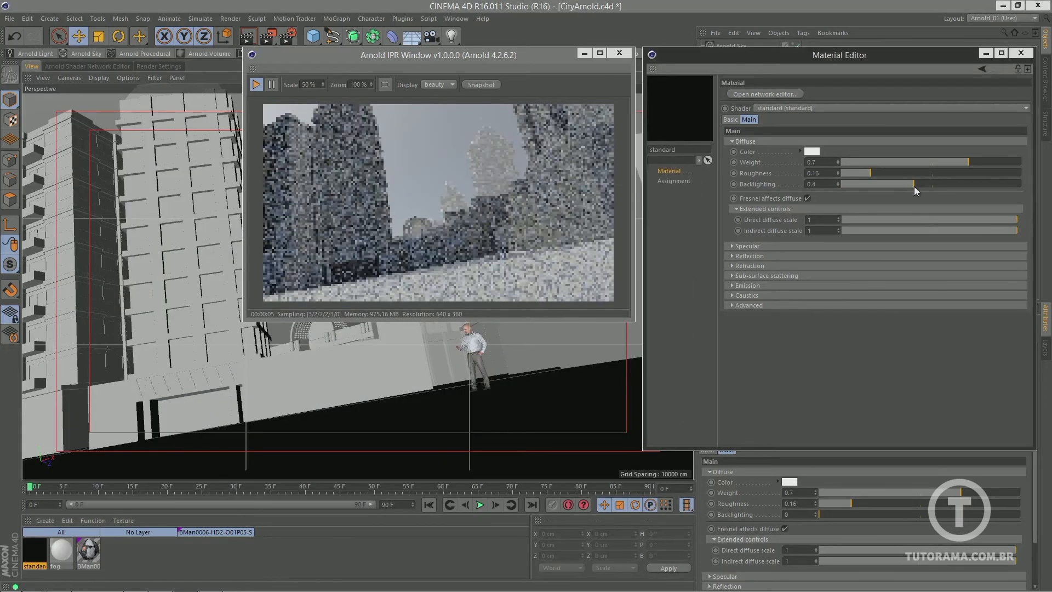
pyautogui.click(763, 246)
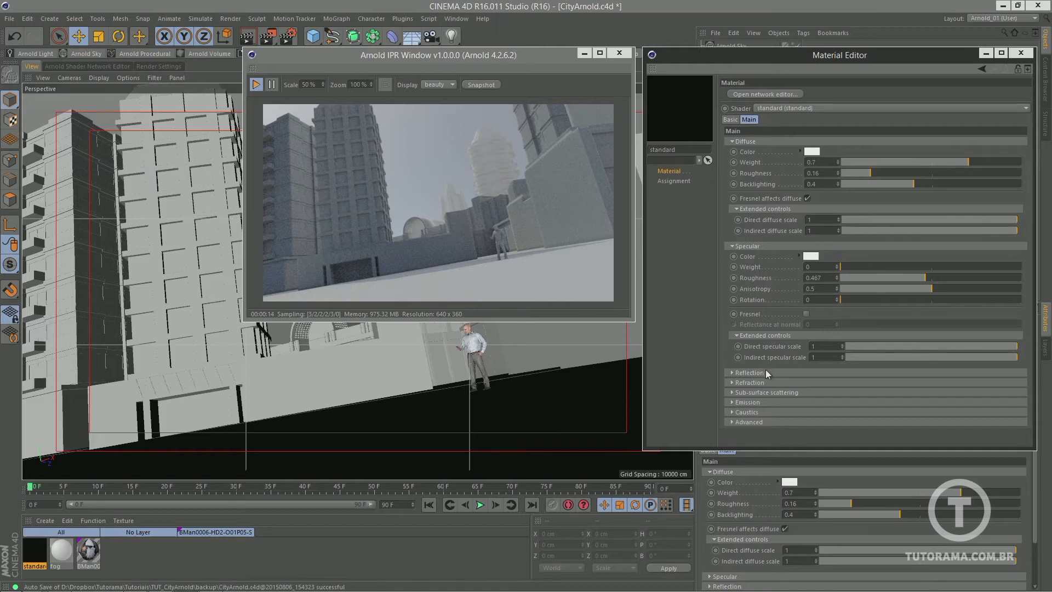
# Set the standard material's specular weight to 0.3, leaving the Reflection settings collapsed
pyautogui.click(748, 372)
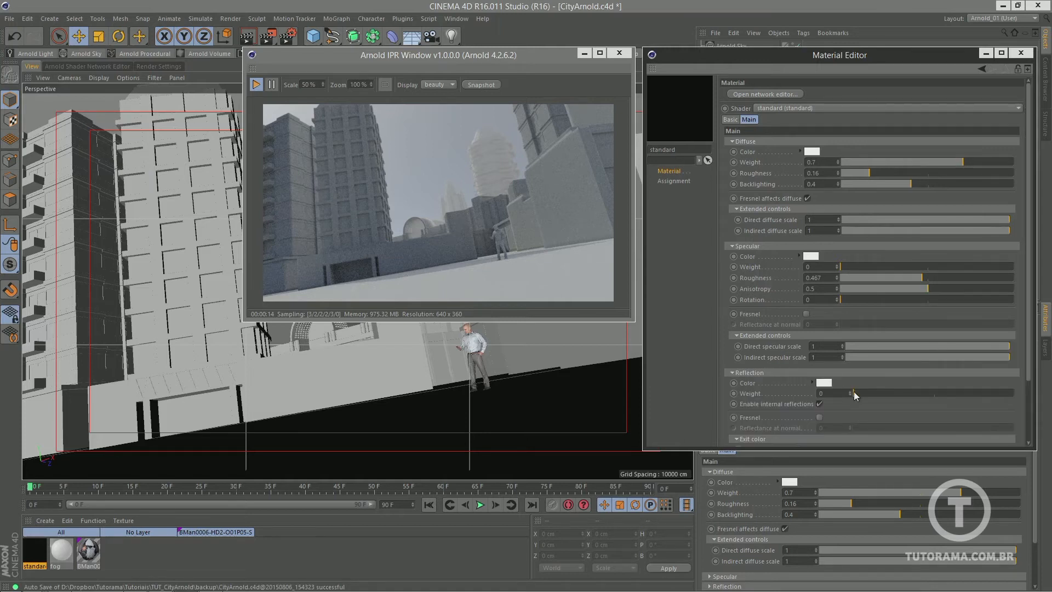
pyautogui.click(804, 372)
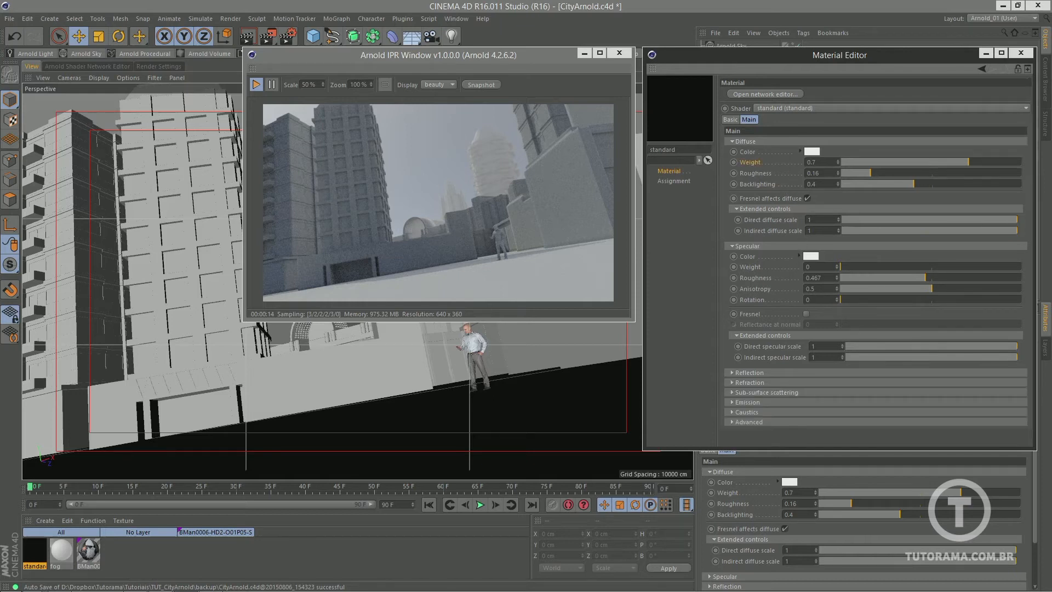
pyautogui.doubleClick(809, 162)
pyautogui.click(749, 269)
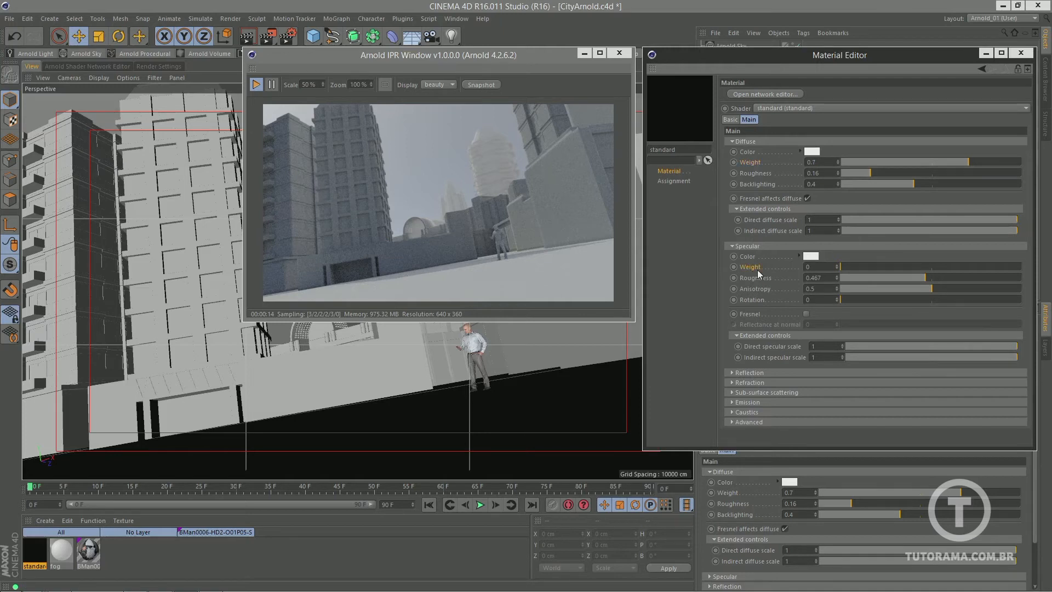
pyautogui.moveTo(842, 271); pyautogui.dragTo(877, 275)
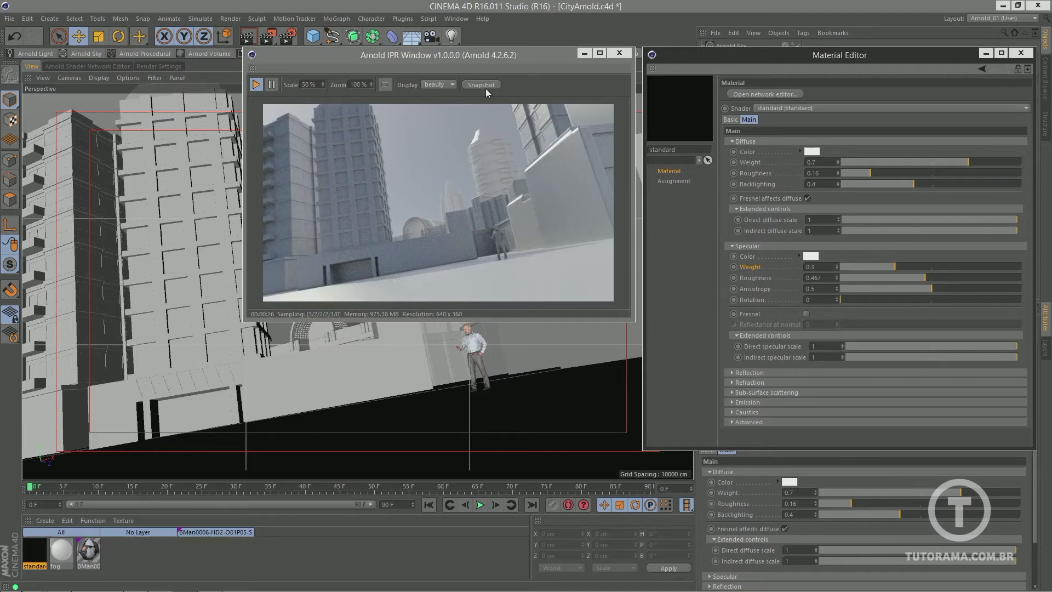
# Snapshot the render with specular, compare it with the previous image and close the Picture Viewer
pyautogui.click(482, 85)
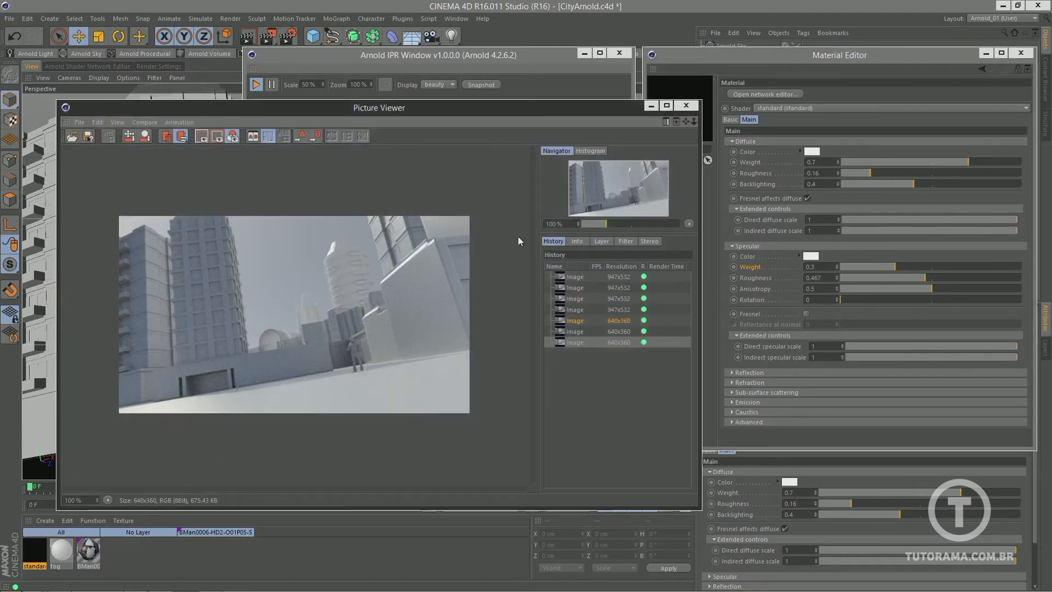
pyautogui.click(575, 333)
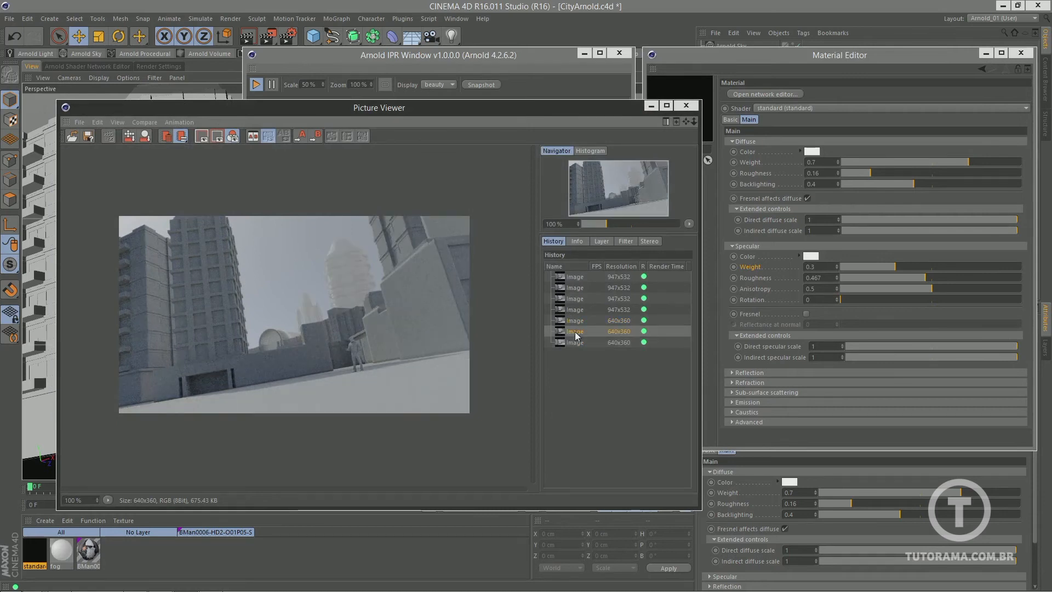
pyautogui.click(572, 344)
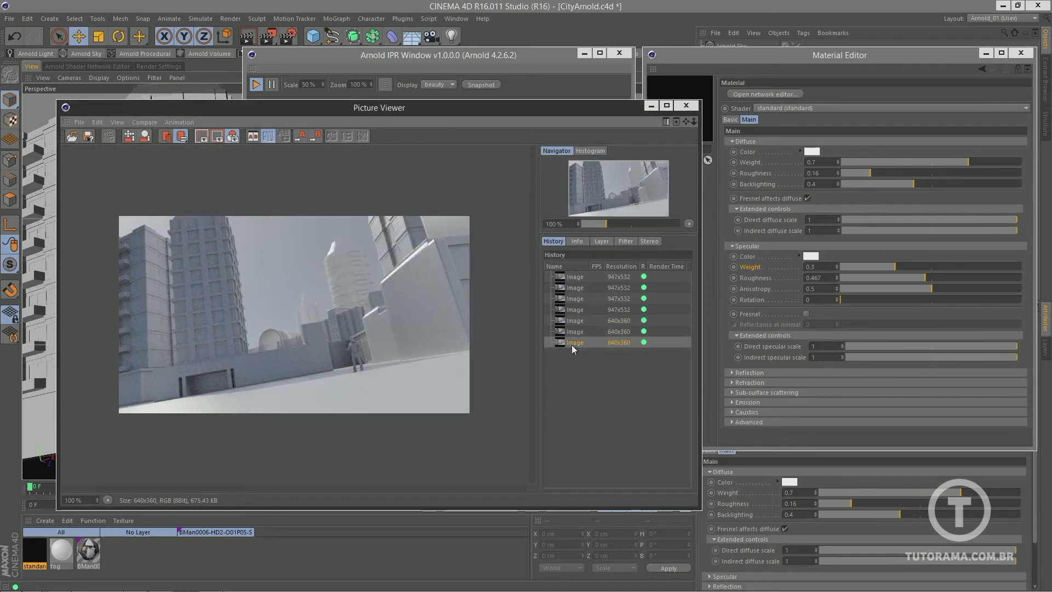
pyautogui.click(685, 105)
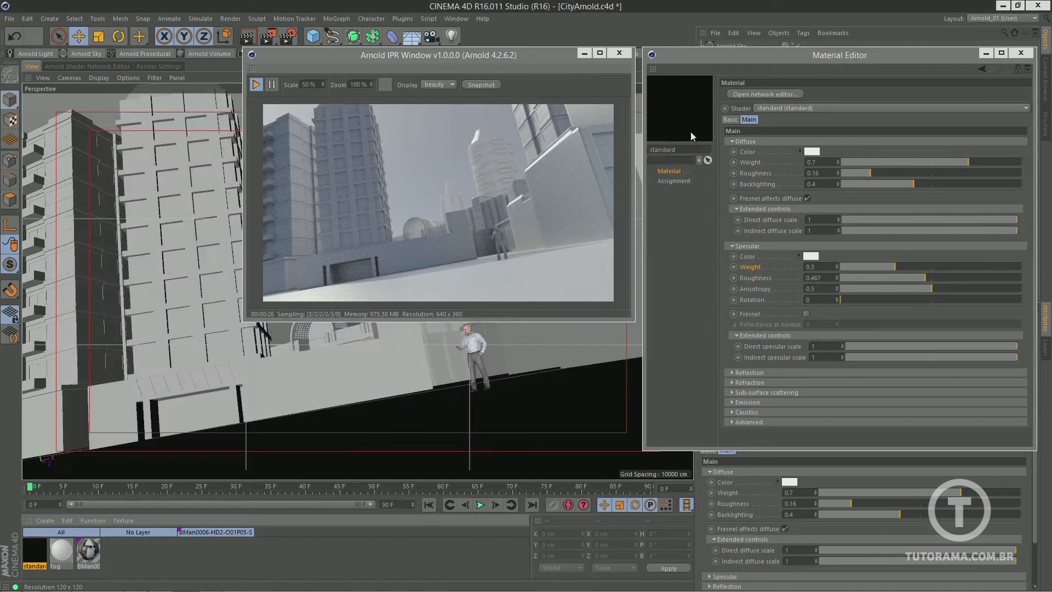
# Test the specular anisotropy at 0.1 and 0.91 in the IPR, and set it back to 0.5
pyautogui.click(768, 279)
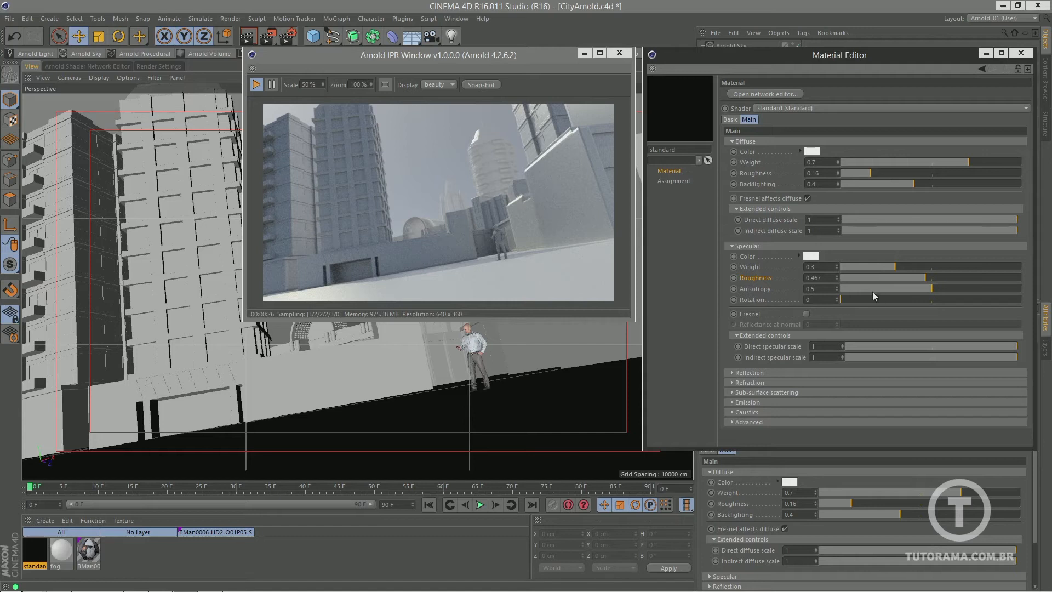
pyautogui.moveTo(875, 290); pyautogui.dragTo(858, 290)
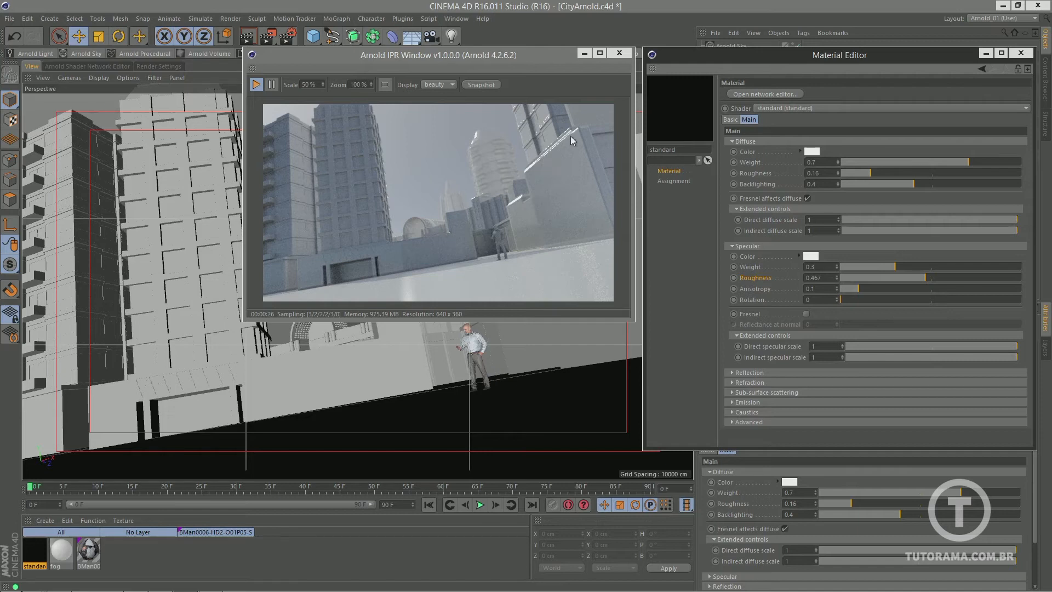
pyautogui.moveTo(977, 287); pyautogui.dragTo(1003, 289)
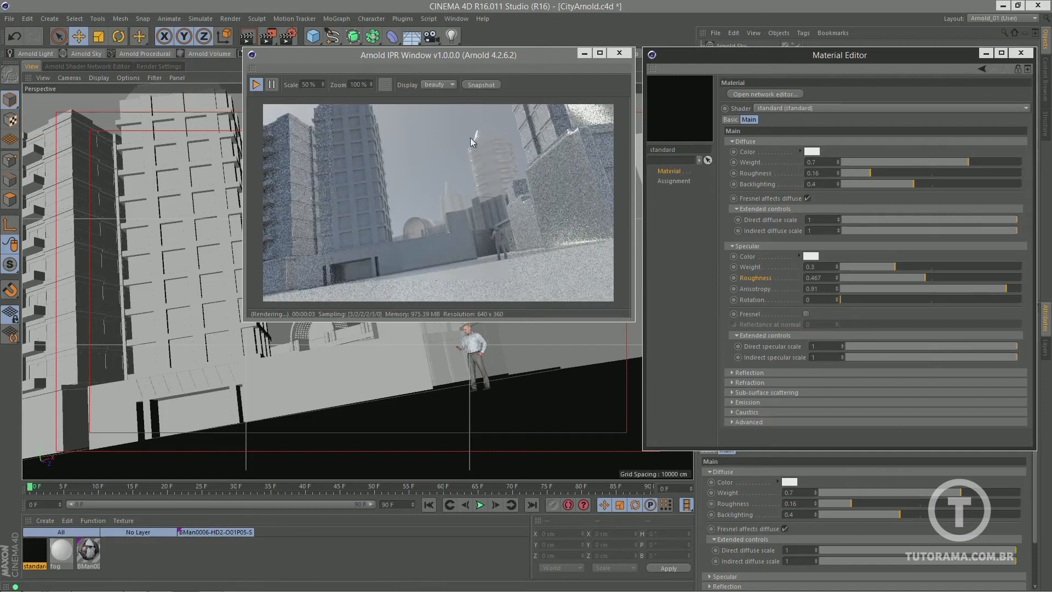
pyautogui.moveTo(1006, 289); pyautogui.dragTo(931, 291)
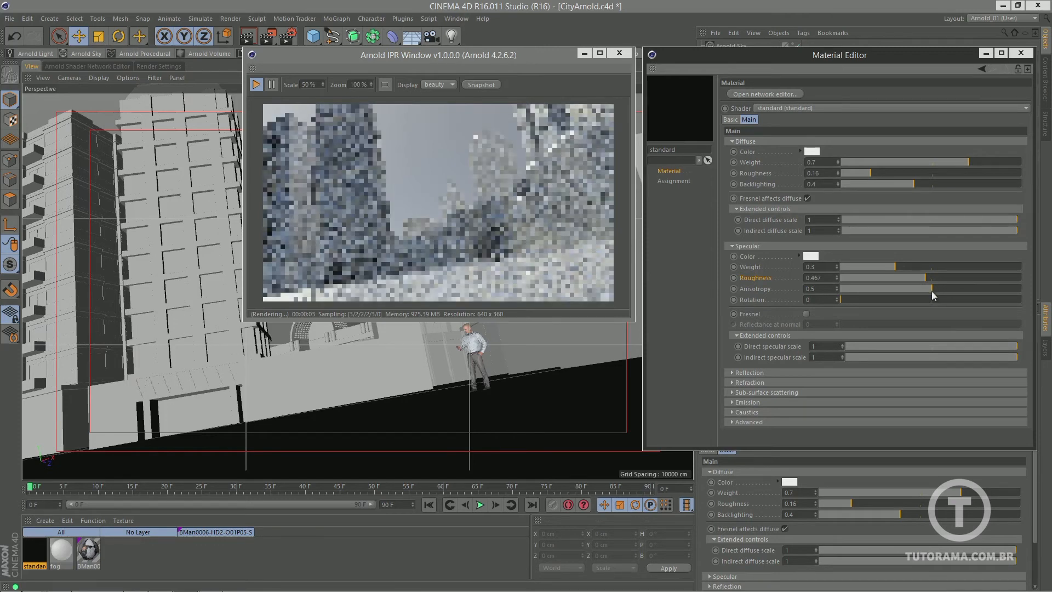
# Snapshot the current IPR render, set the specular rotation to 0.82 and take another snapshot
pyautogui.click(846, 300)
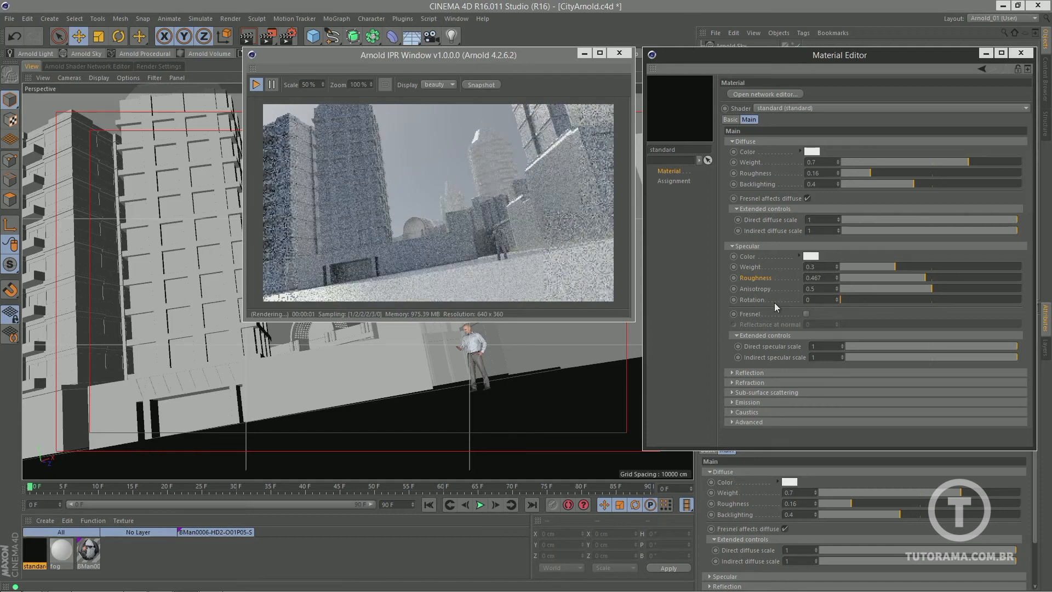
pyautogui.click(480, 85)
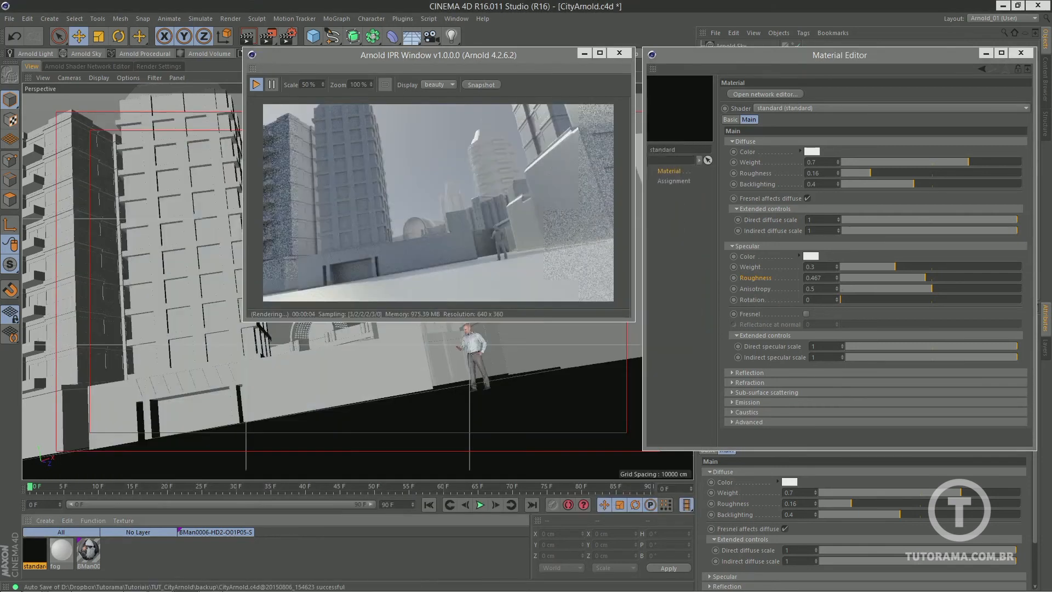
pyautogui.moveTo(886, 299); pyautogui.dragTo(989, 300)
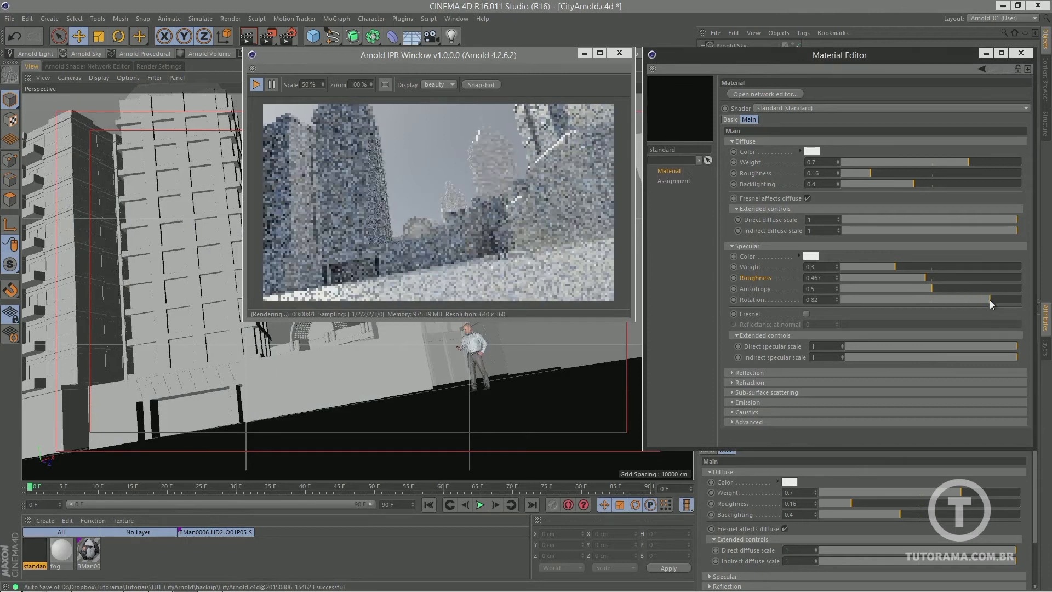
pyautogui.click(475, 86)
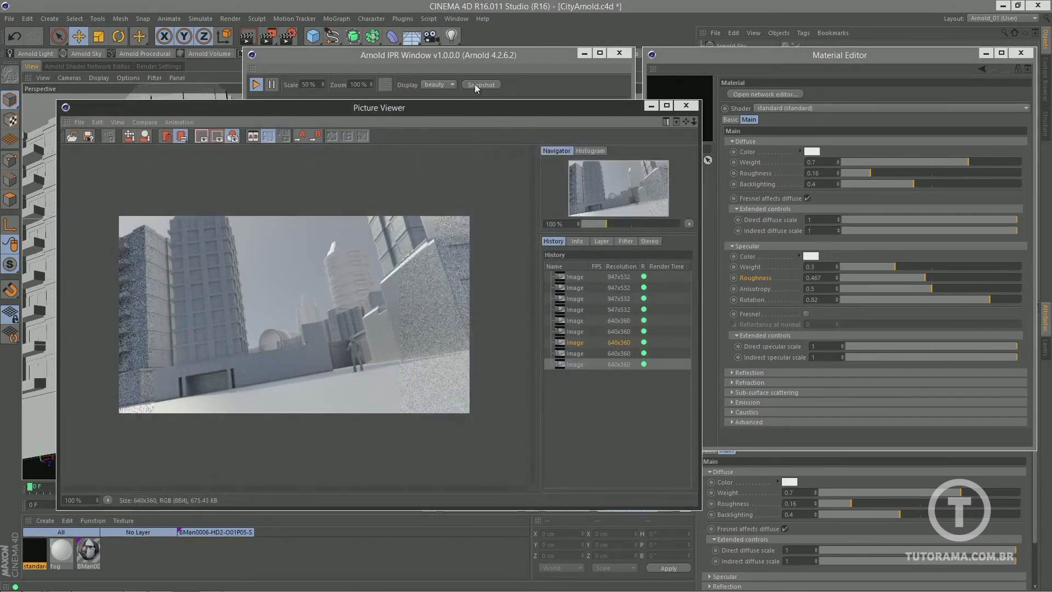
# Compare the last two snapshots in the Picture Viewer history to judge the specular rotation
pyautogui.click(578, 365)
pyautogui.click(581, 357)
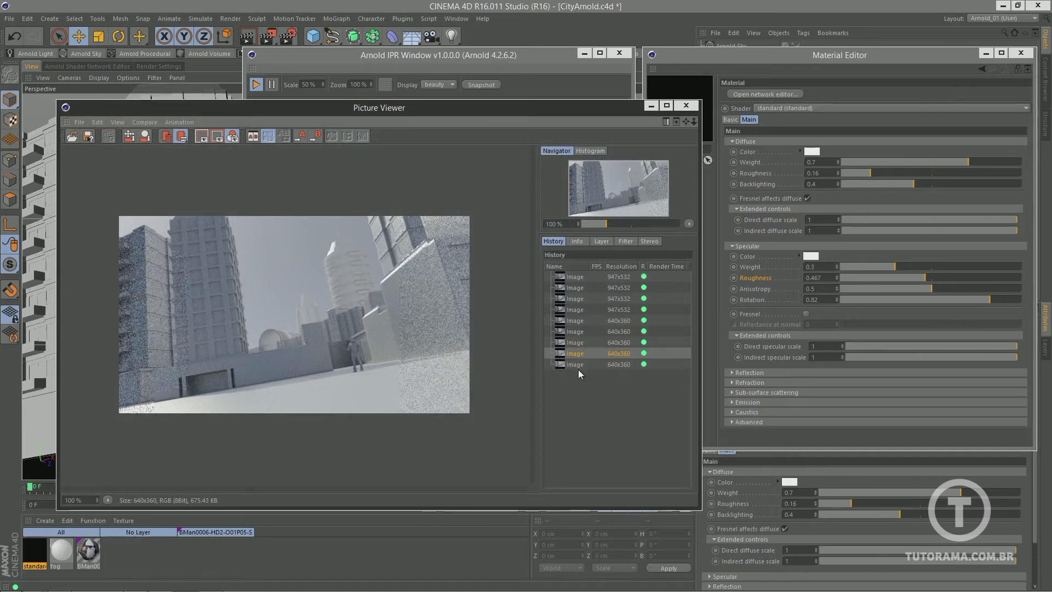
pyautogui.click(579, 365)
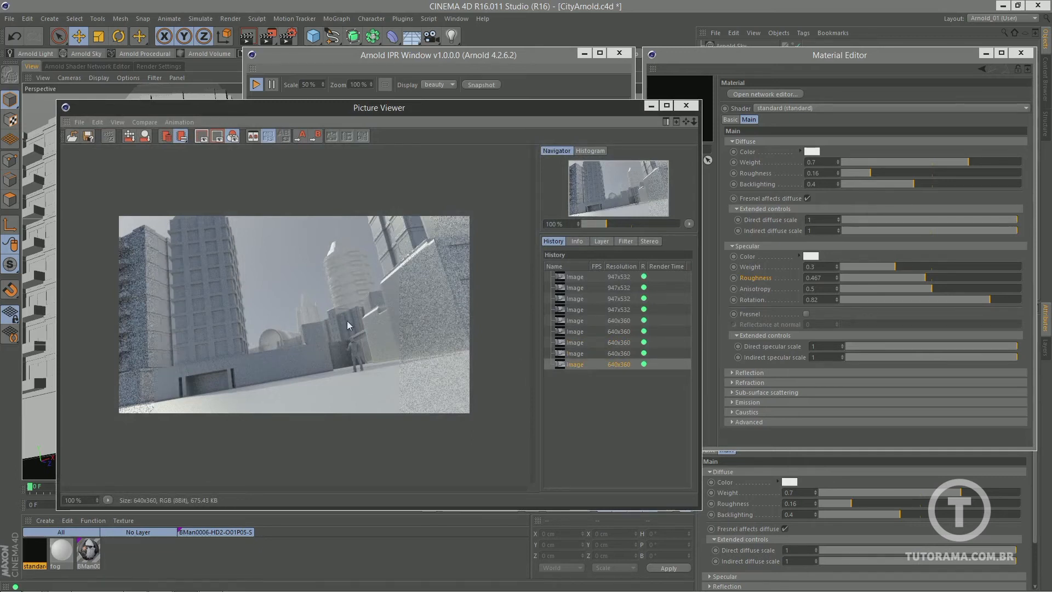
# Reset the specular rotation to 0 and enable Fresnel for the specular component
pyautogui.click(844, 300)
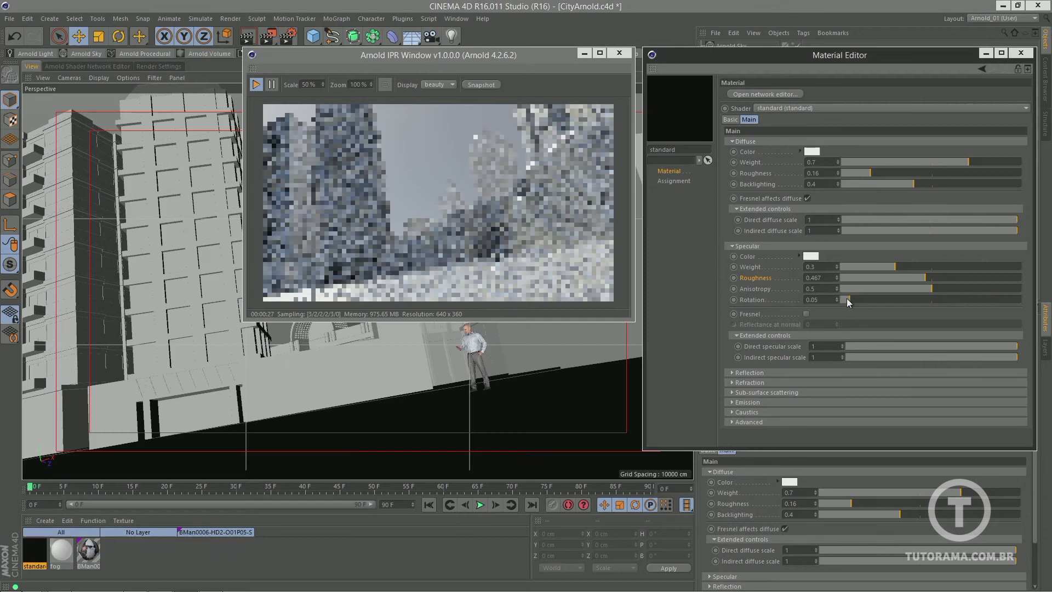
pyautogui.click(807, 314)
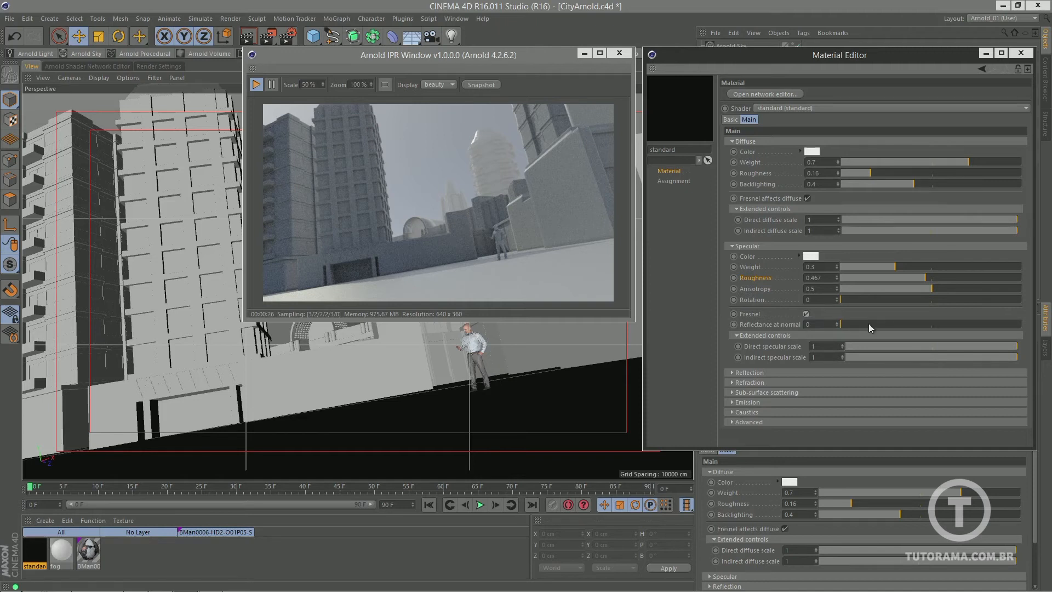
# Set the standard material's reflection weight to 0.55 and take a snapshot of the IPR render
pyautogui.click(773, 372)
pyautogui.scroll(-3, 776, 376)
pyautogui.moveTo(877, 323); pyautogui.dragTo(943, 329)
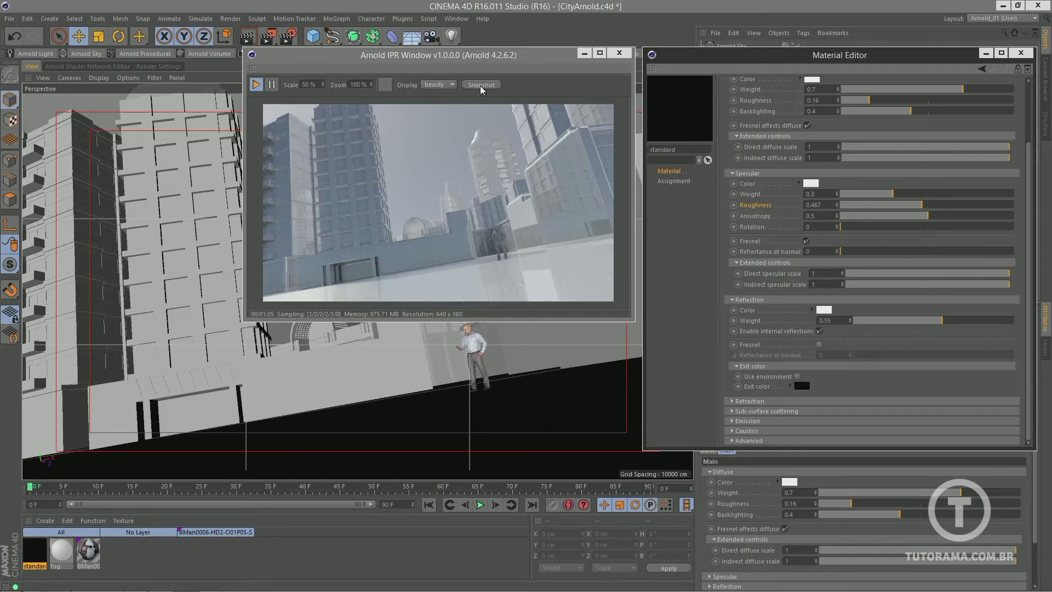
pyautogui.click(481, 85)
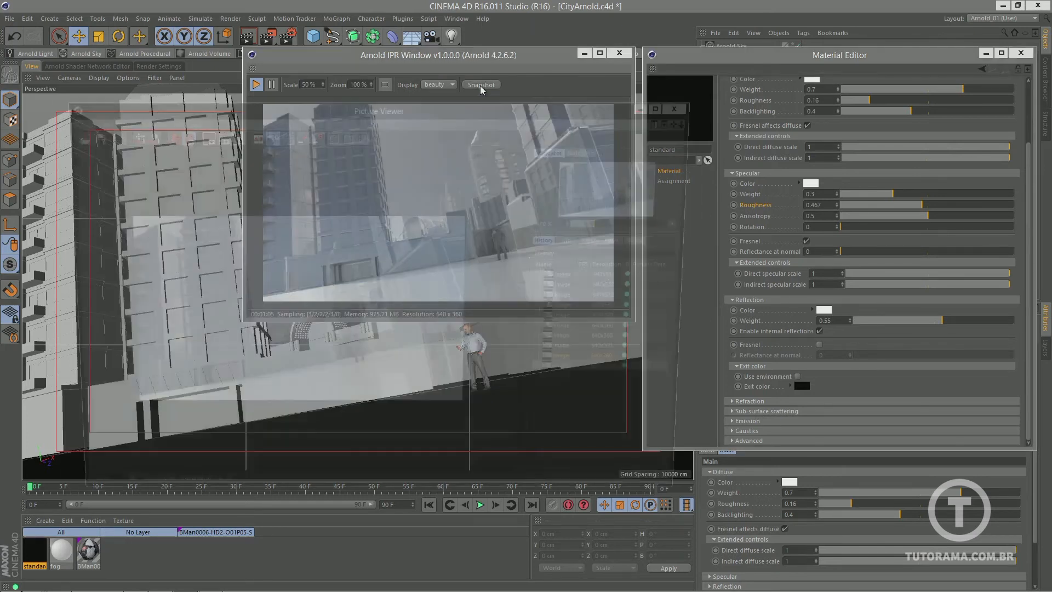
# Compare the last two snapshots in the Picture Viewer history to judge the reflection weight
pyautogui.click(577, 366)
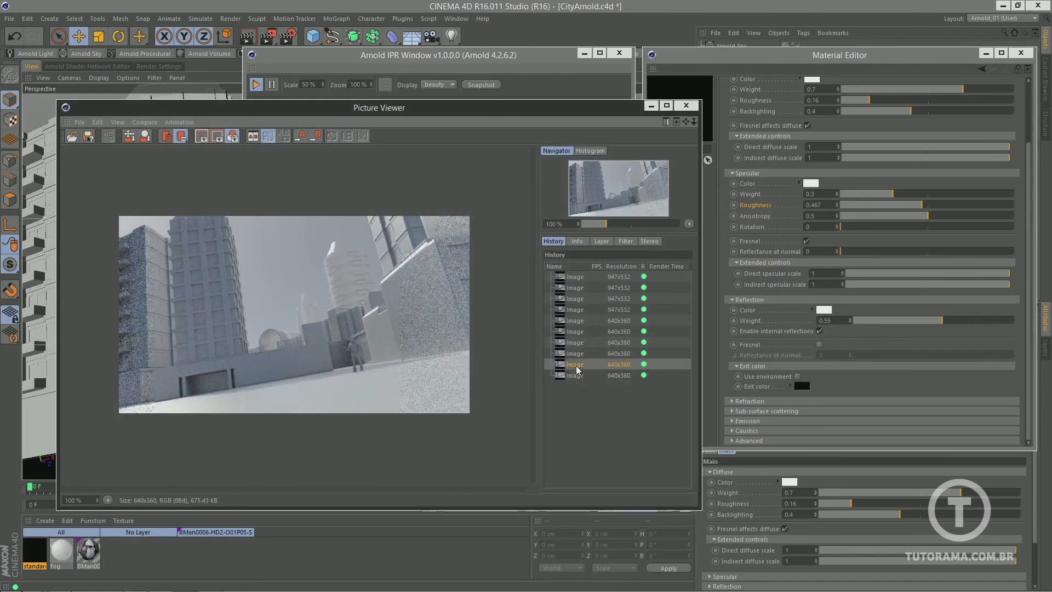
pyautogui.click(576, 376)
pyautogui.click(577, 367)
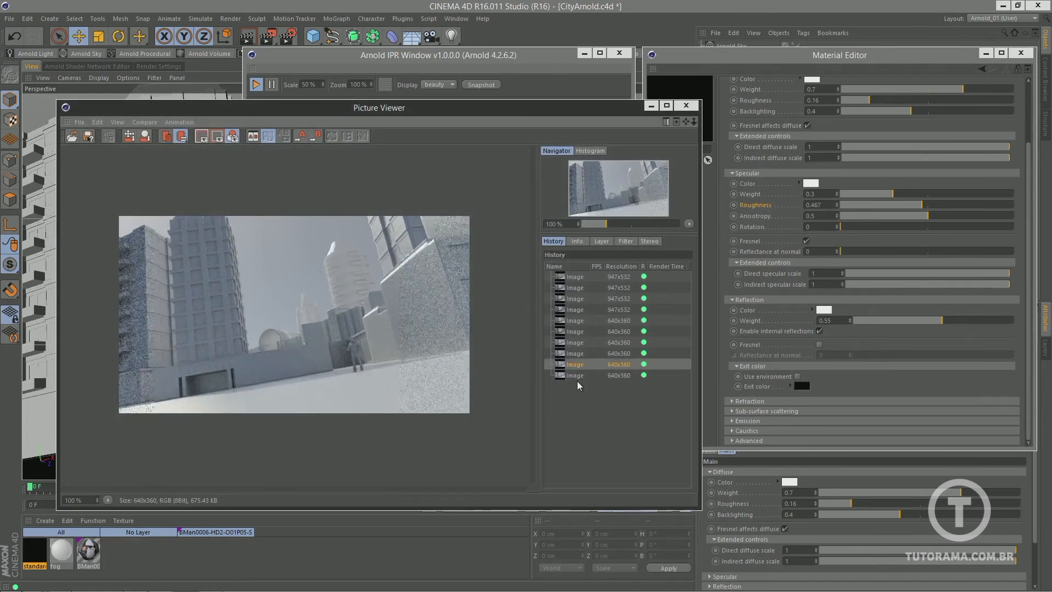
pyautogui.click(575, 376)
# Set the standard material's refraction weight to 0.5 and limit the IPR render to a region over the central tower
pyautogui.click(749, 300)
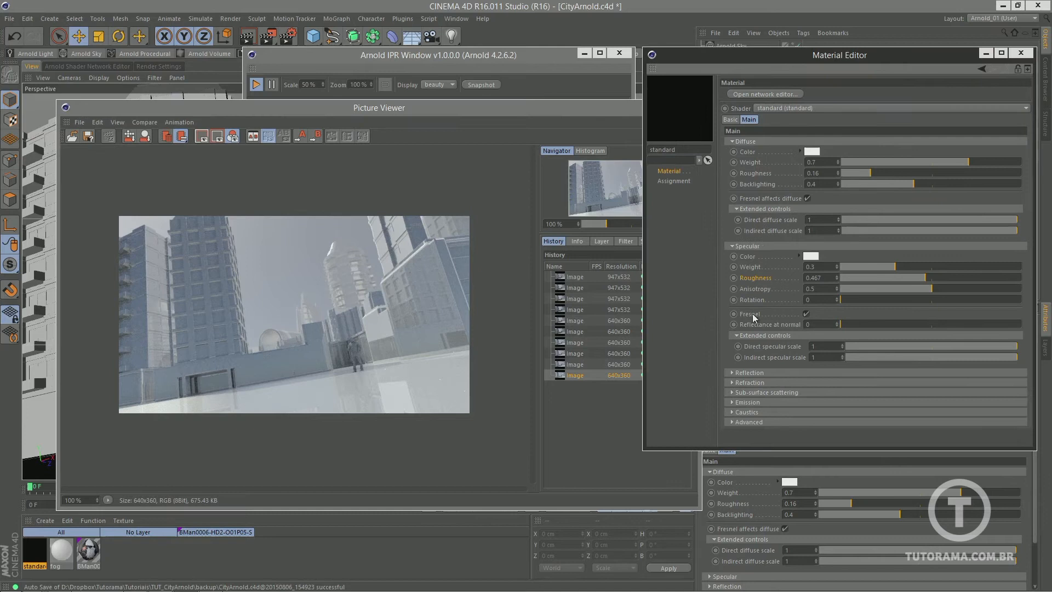
pyautogui.click(758, 382)
pyautogui.scroll(-5, 825, 383)
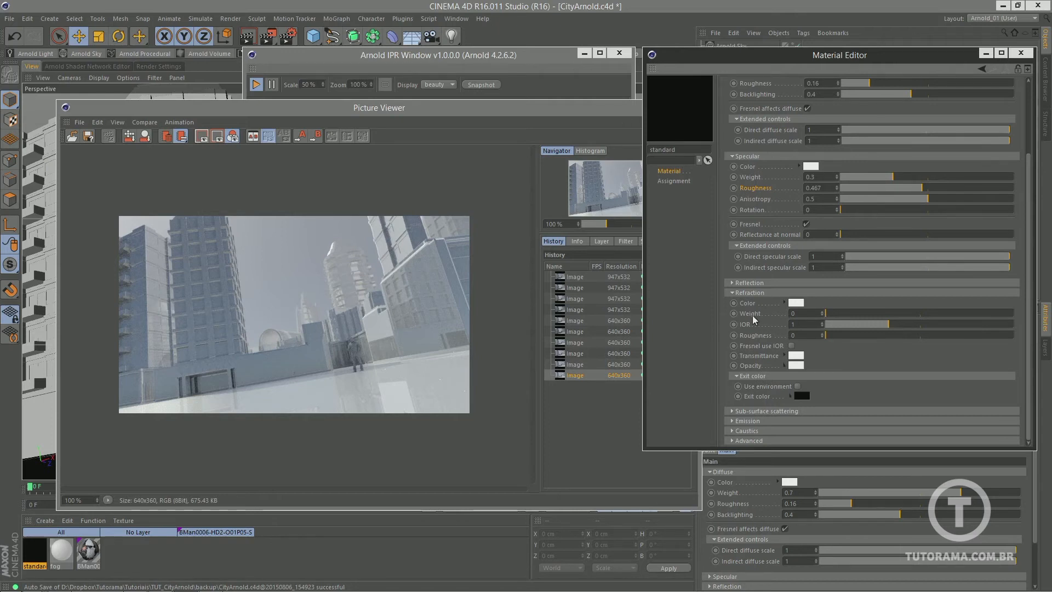
pyautogui.click(584, 384)
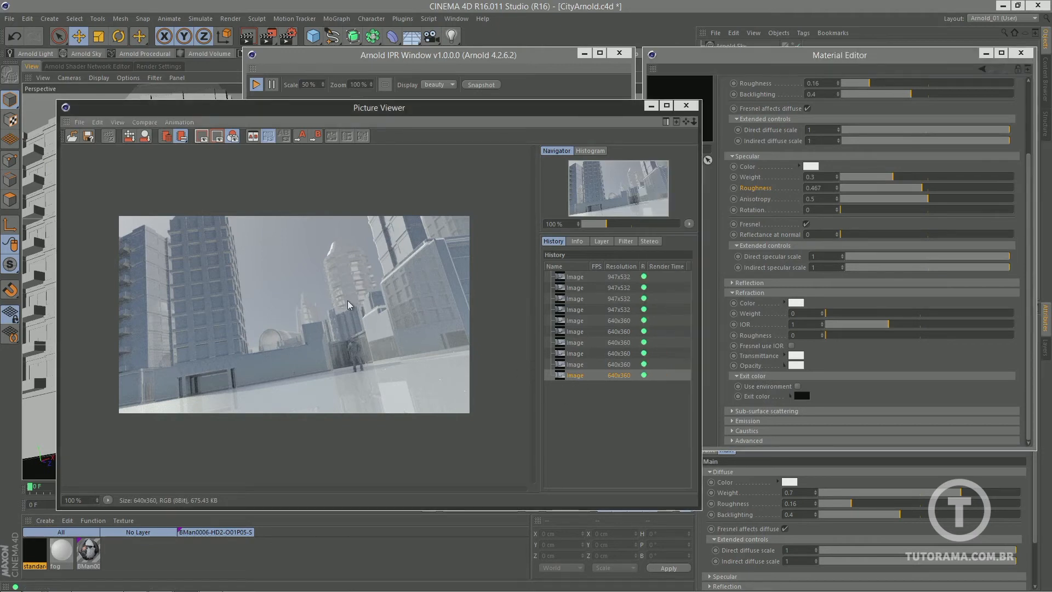
pyautogui.click(920, 316)
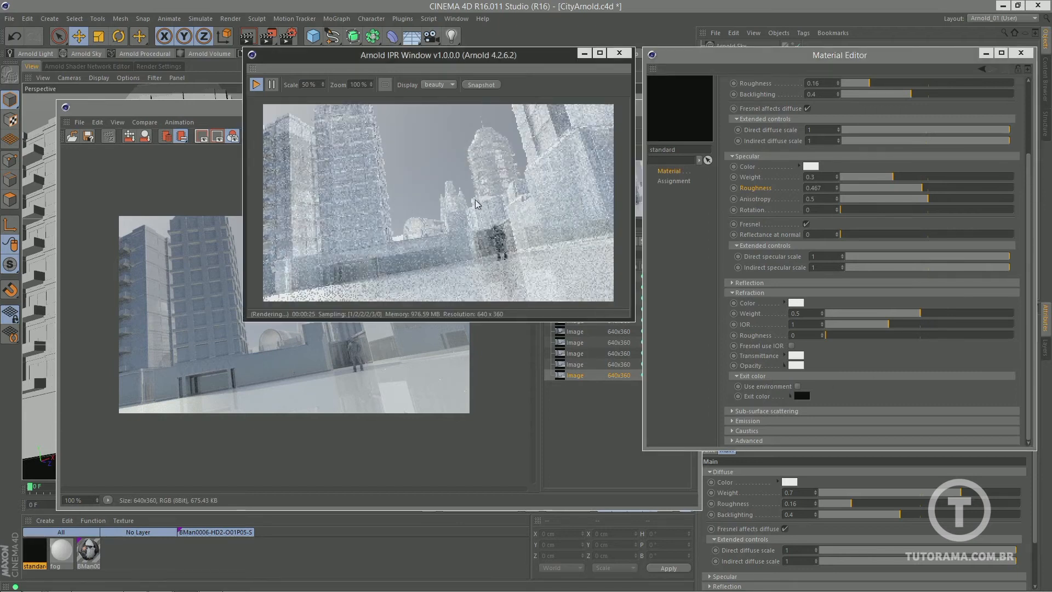
pyautogui.click(386, 89)
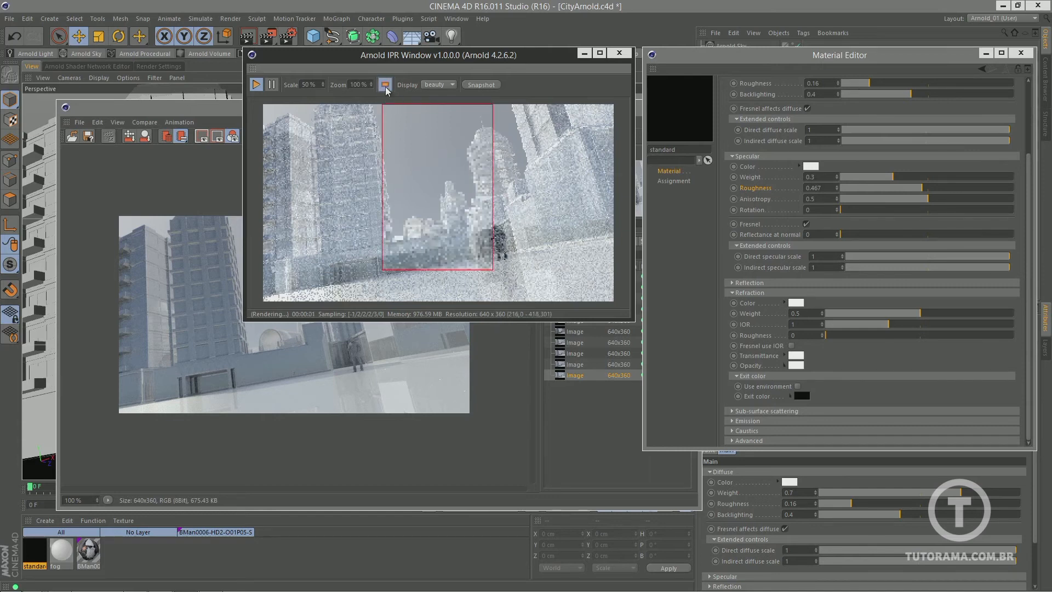
pyautogui.moveTo(438, 187); pyautogui.dragTo(480, 201)
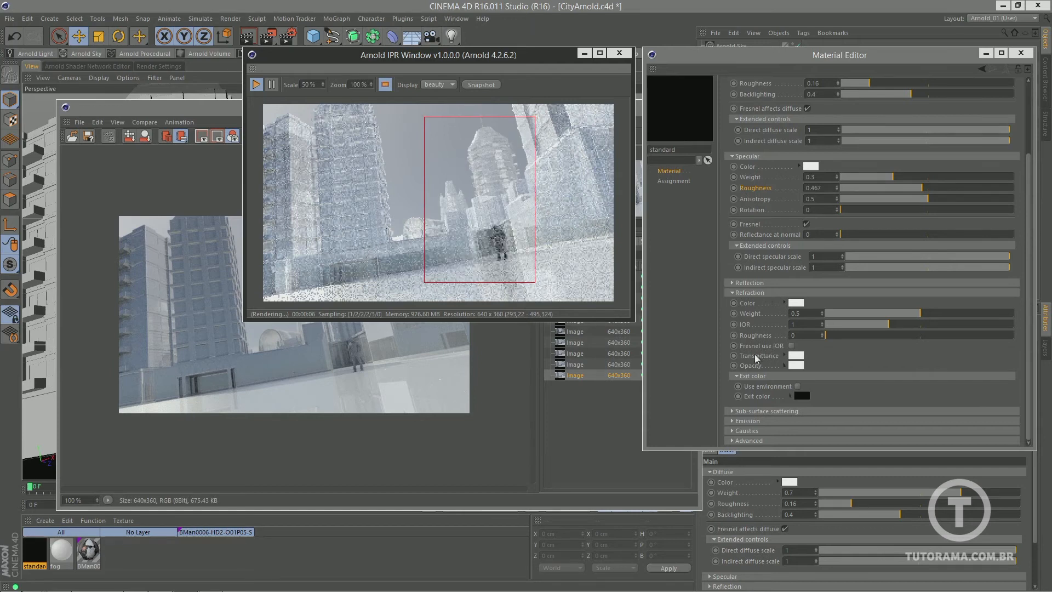
# Set the refraction transmittance colour to a blue with hue 211°, about 79% saturation and 78% value
pyautogui.click(795, 365)
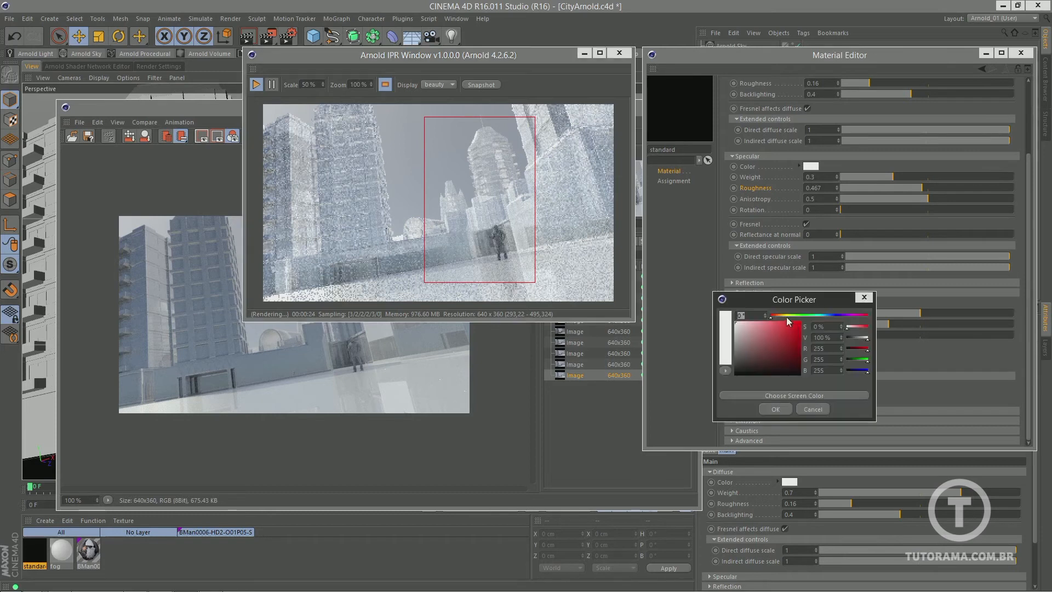
pyautogui.moveTo(791, 317); pyautogui.dragTo(827, 317)
pyautogui.click(787, 333)
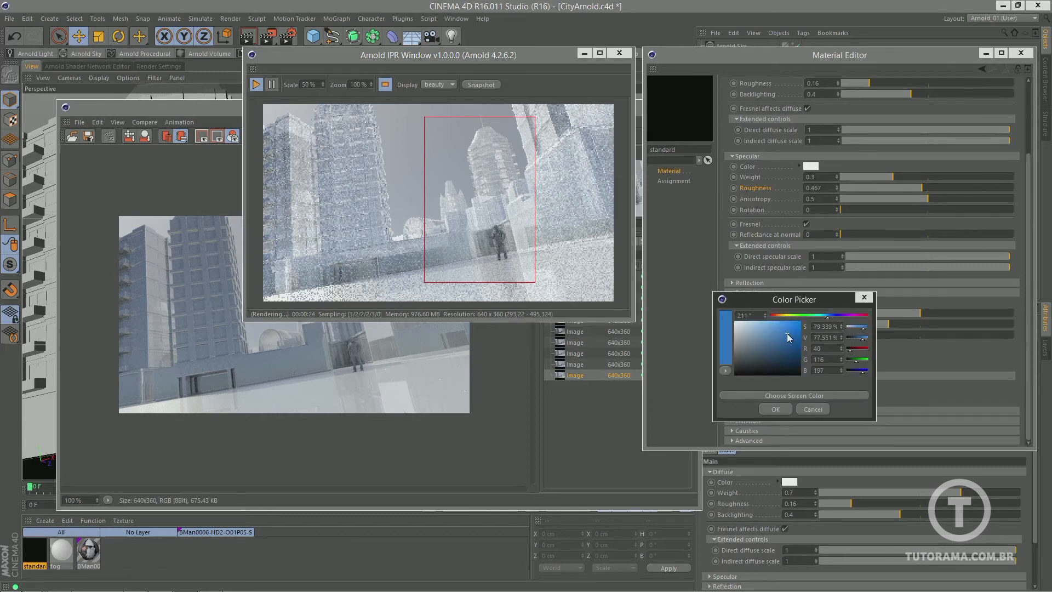
pyautogui.click(775, 409)
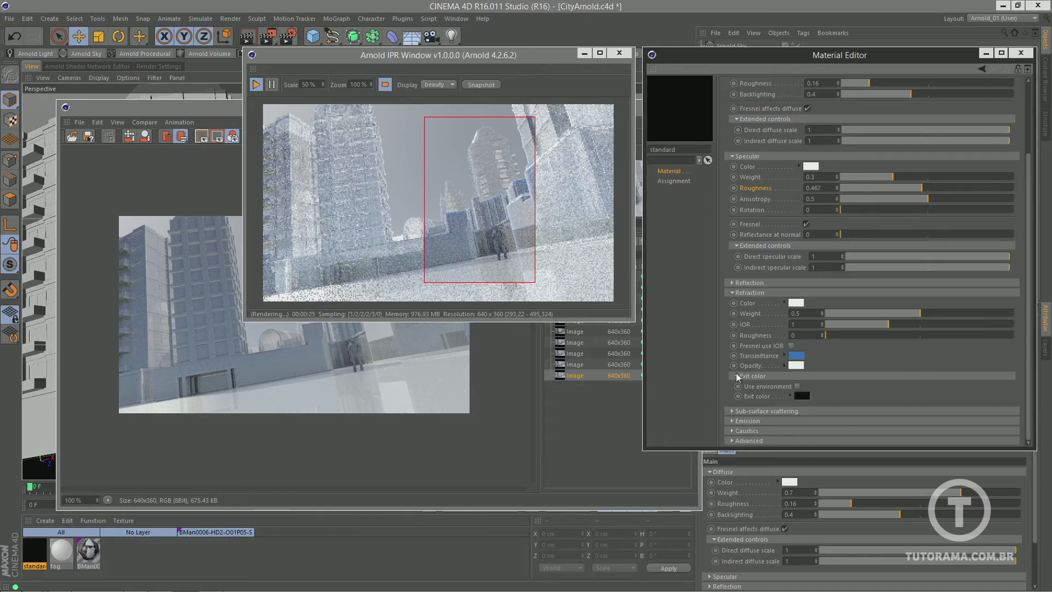
# Enable the use of the environment for the refraction exit colour and set the refraction weight to 0
pyautogui.click(798, 386)
pyautogui.click(800, 313)
pyautogui.write('0')
pyautogui.press('Return')
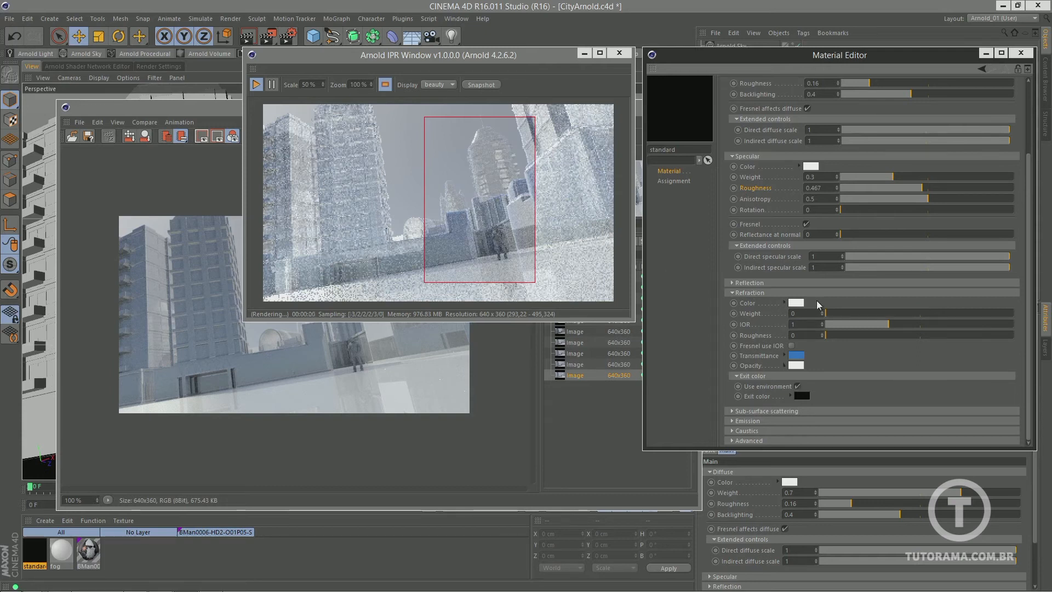
# Set the weights to 0.2 for reflection, 0.1 for specular and 0.9 for diffuse, and turn off the IPR render region
pyautogui.scroll(3, 818, 305)
pyautogui.click(751, 371)
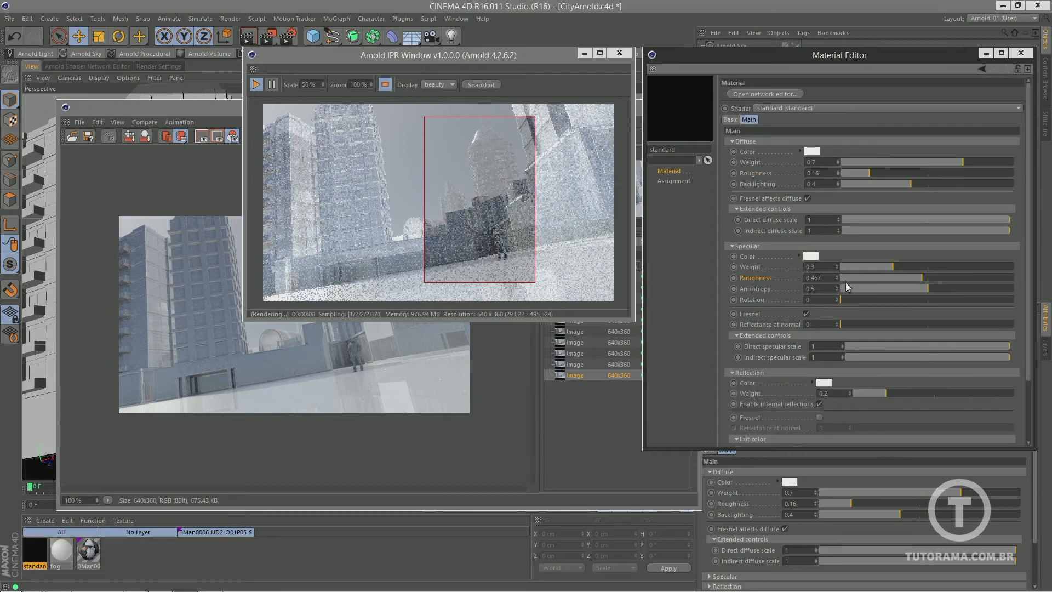
pyautogui.click(857, 267)
pyautogui.click(997, 162)
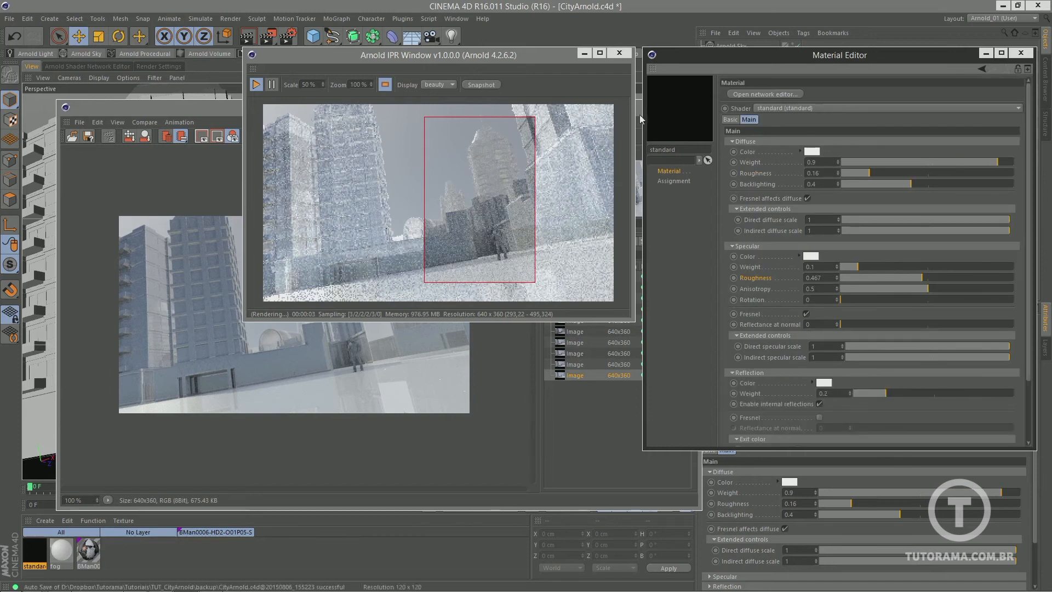
pyautogui.click(385, 85)
# Collapse all parameter groups of the standard material and set the sub-surface scattering weight to 0.7
pyautogui.keyDown('ctrl'); pyautogui.click(732, 141); pyautogui.keyUp('ctrl')
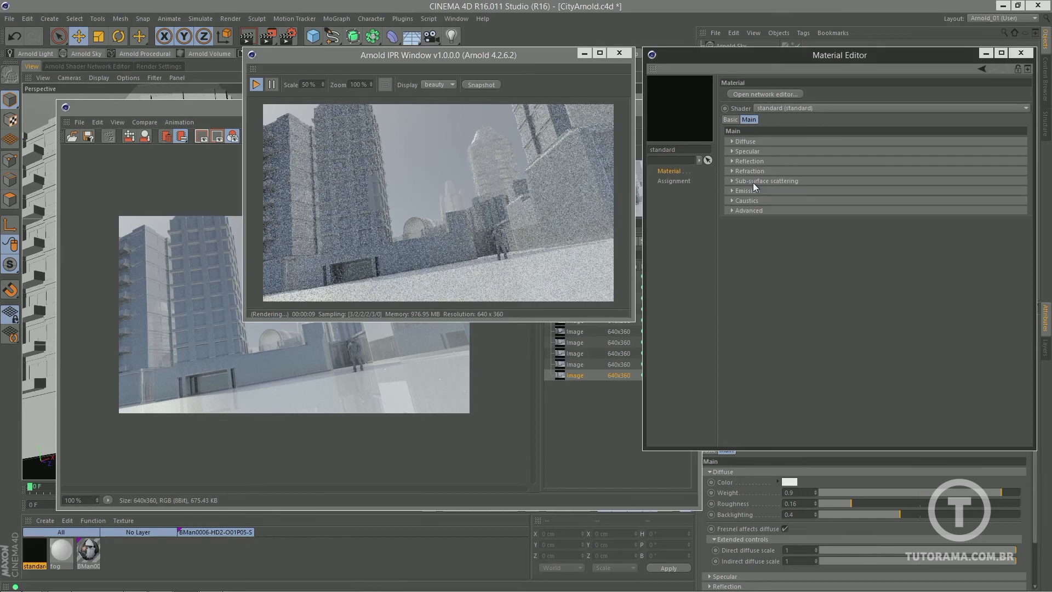
pyautogui.click(753, 181)
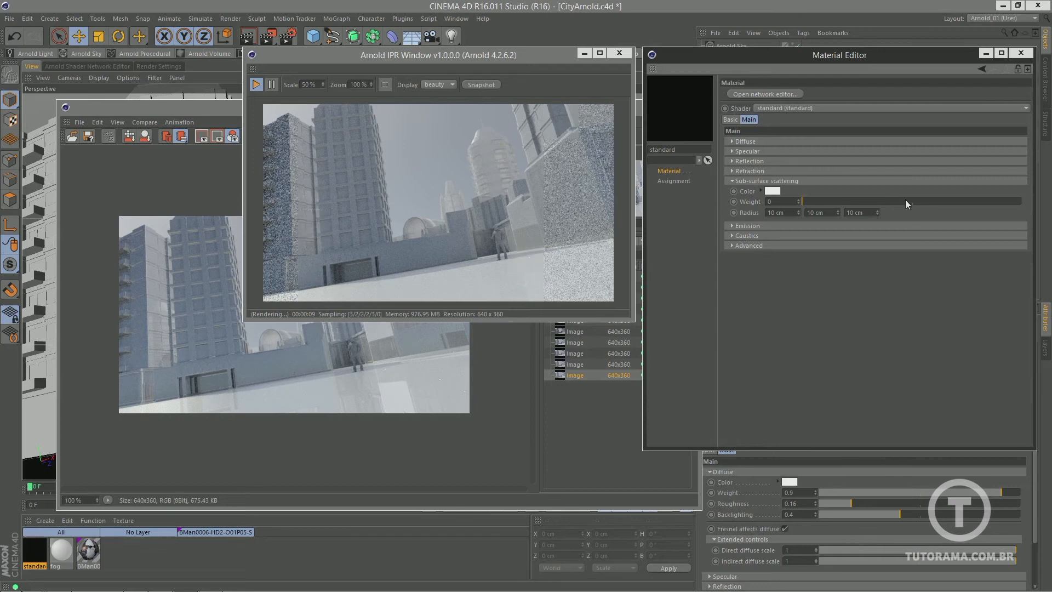
pyautogui.moveTo(905, 201); pyautogui.dragTo(956, 201)
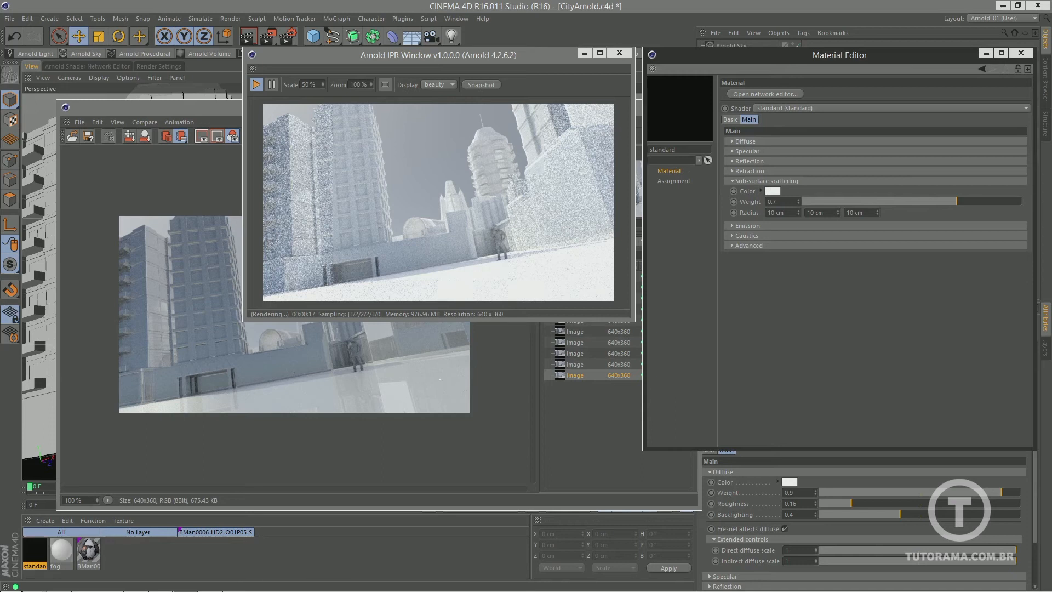
# Examine the emission, caustics and advanced settings of the standard material
pyautogui.click(771, 226)
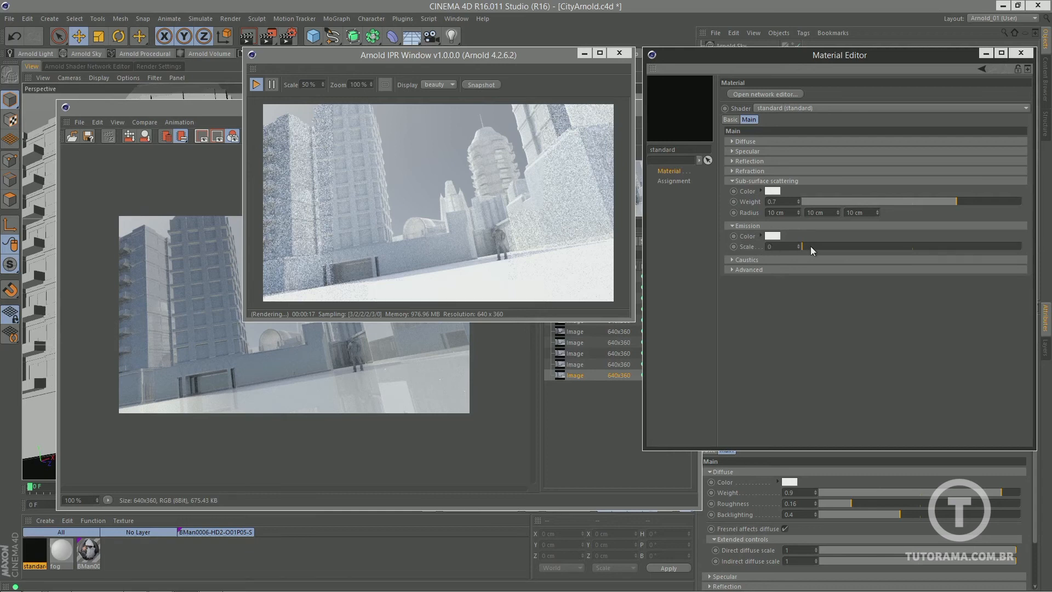
pyautogui.click(801, 259)
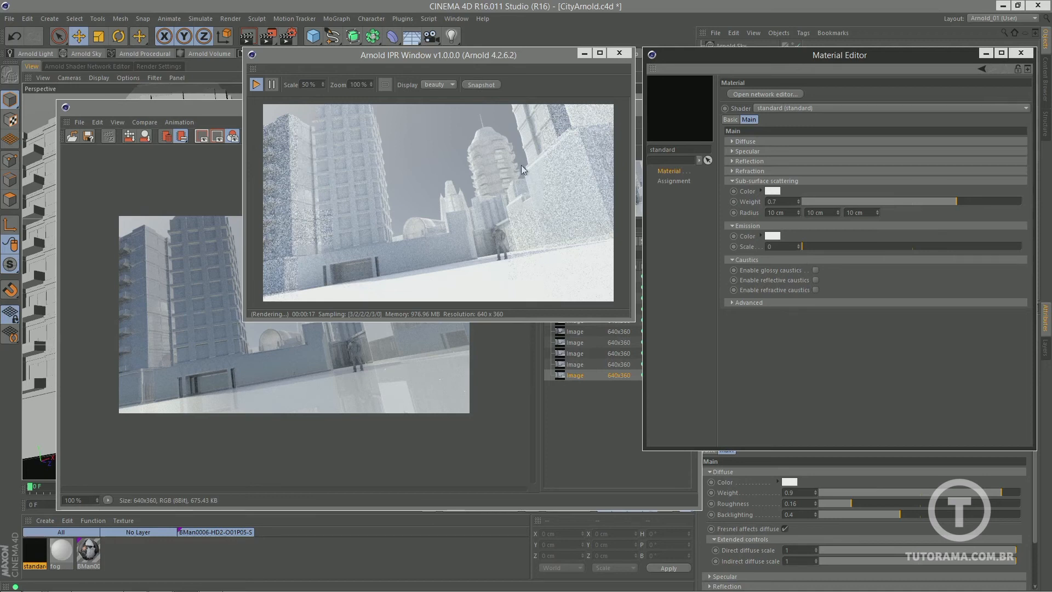
pyautogui.click(744, 303)
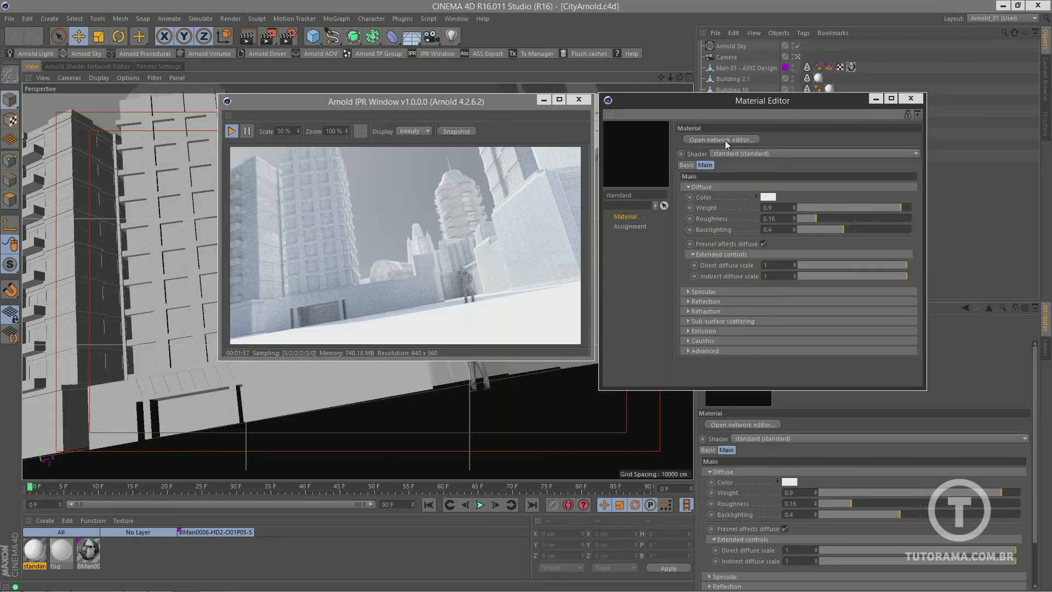
# Open the standard material in the Arnold Shader Network Editor and move the IPR and Material Editor windows off the node graph
pyautogui.click(726, 140)
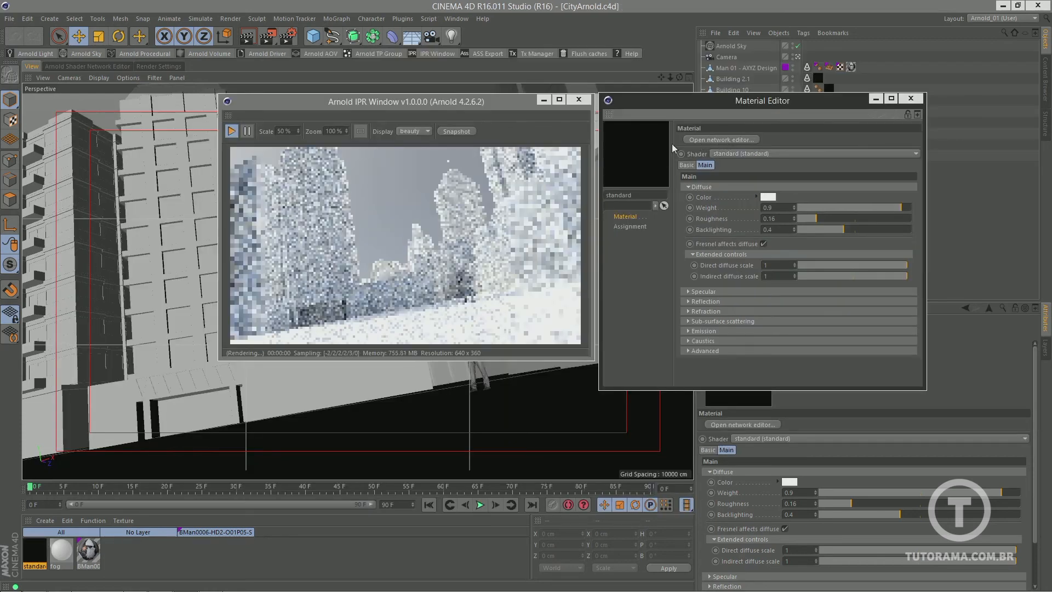
pyautogui.click(77, 66)
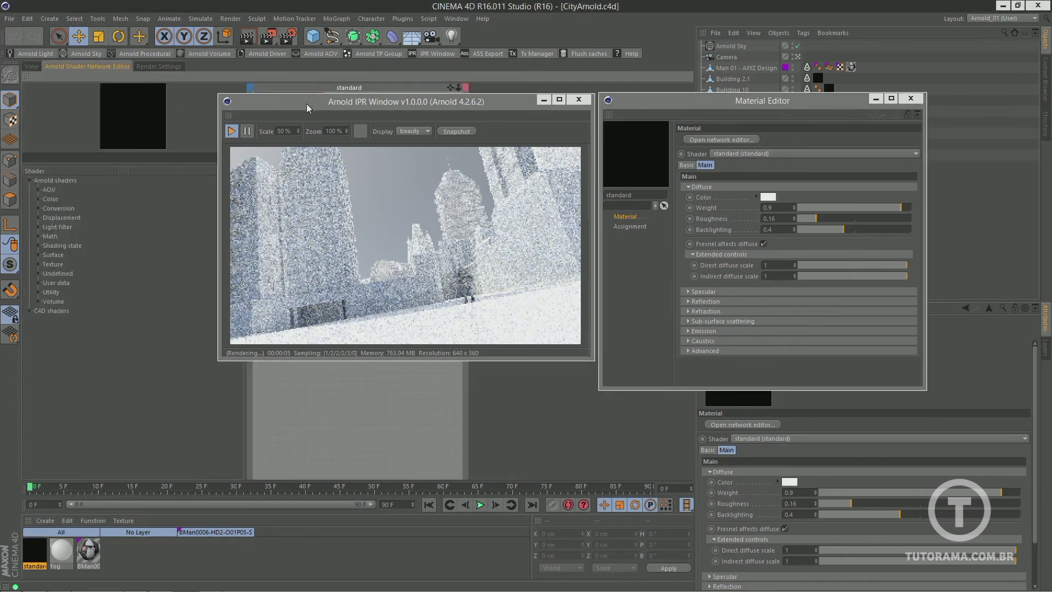
pyautogui.moveTo(314, 107); pyautogui.dragTo(701, 240)
pyautogui.moveTo(665, 103); pyautogui.dragTo(705, 82)
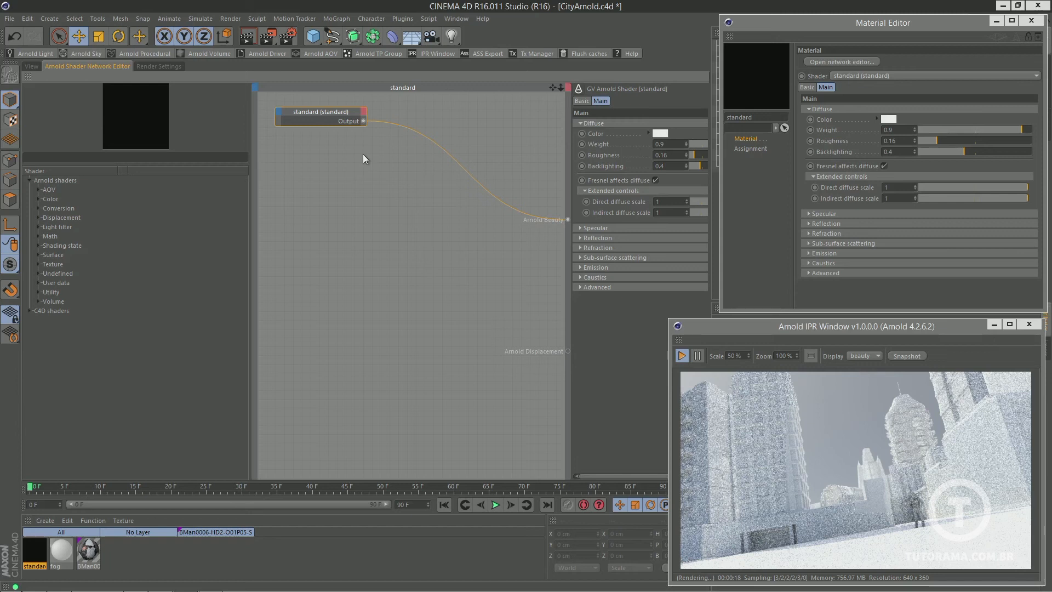
# Add an Arnold image texture node below the standard node and widen the attributes area beside the graph
pyautogui.click(38, 218)
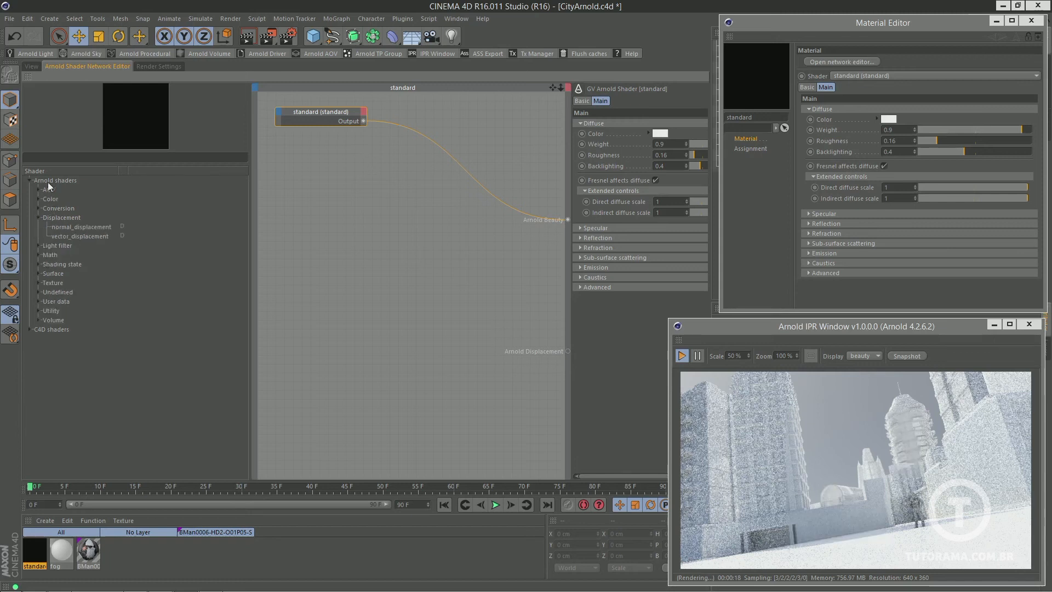
pyautogui.click(37, 284)
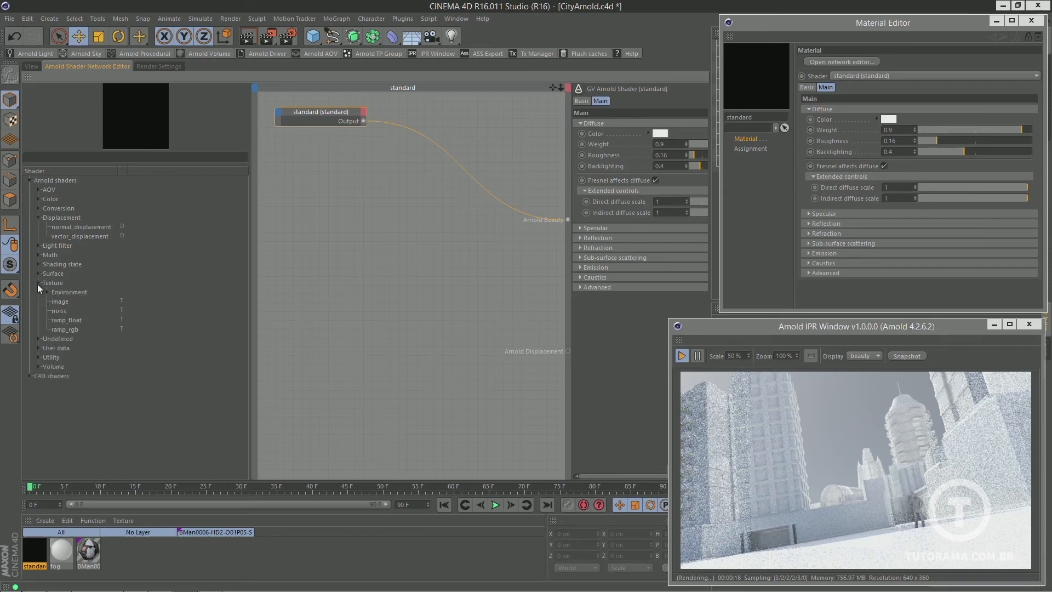
pyautogui.click(64, 302)
pyautogui.click(58, 302)
pyautogui.moveTo(58, 305); pyautogui.dragTo(331, 197)
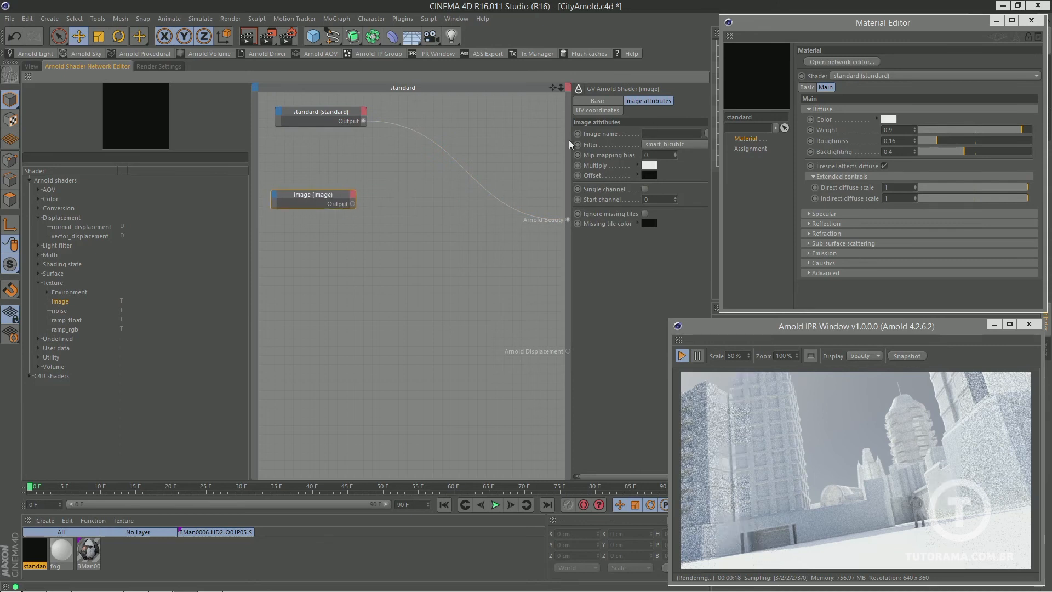
pyautogui.moveTo(571, 144); pyautogui.dragTo(471, 140)
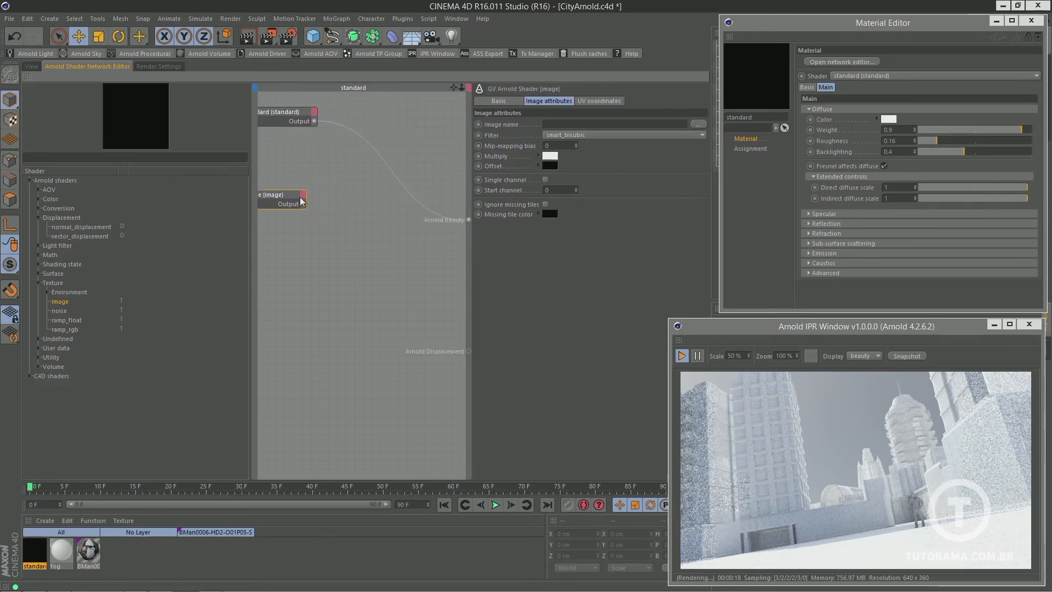
pyautogui.moveTo(279, 195); pyautogui.dragTo(328, 191)
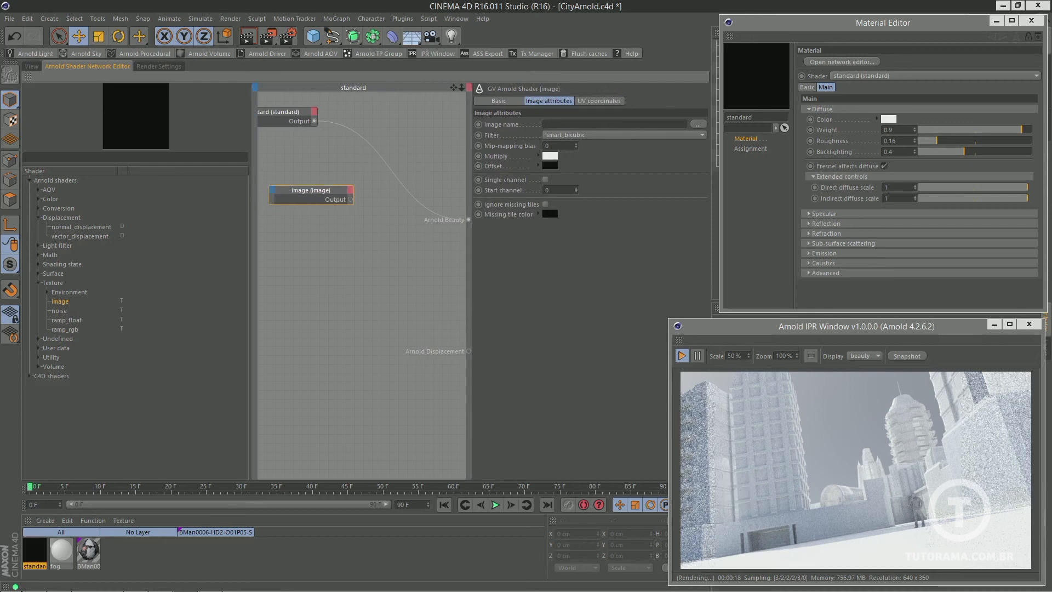
# Load Gray_marble_pxr128.tif from the stone textures folder into the image node
pyautogui.click(699, 125)
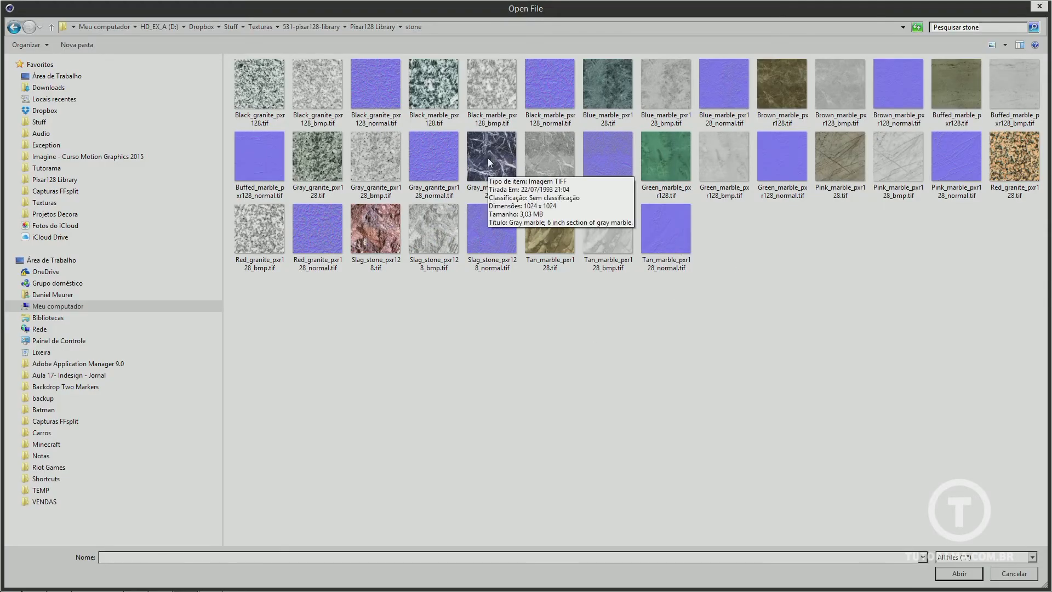
pyautogui.click(504, 185)
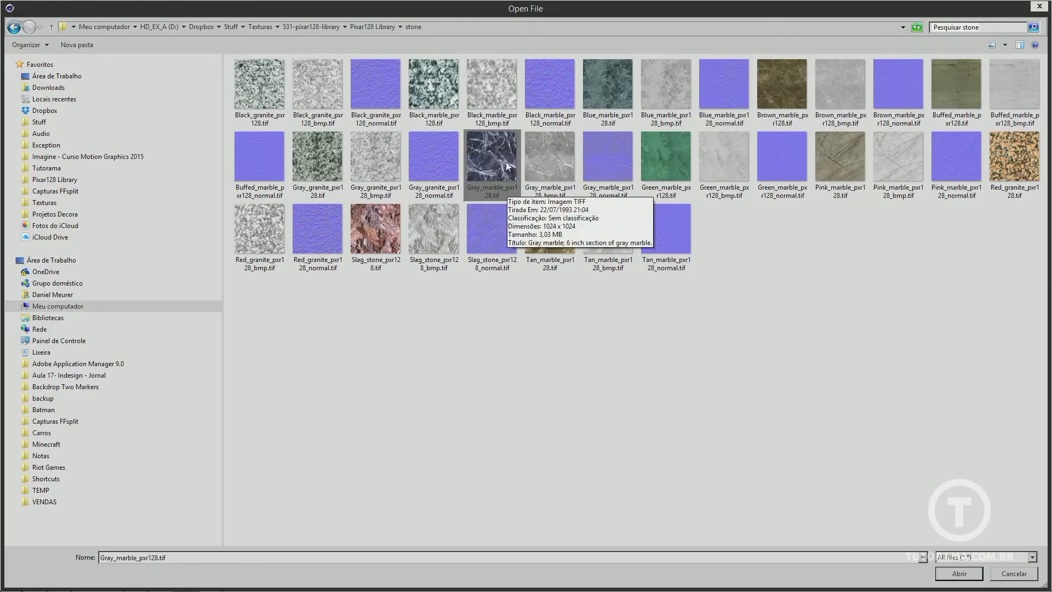
pyautogui.doubleClick(505, 162)
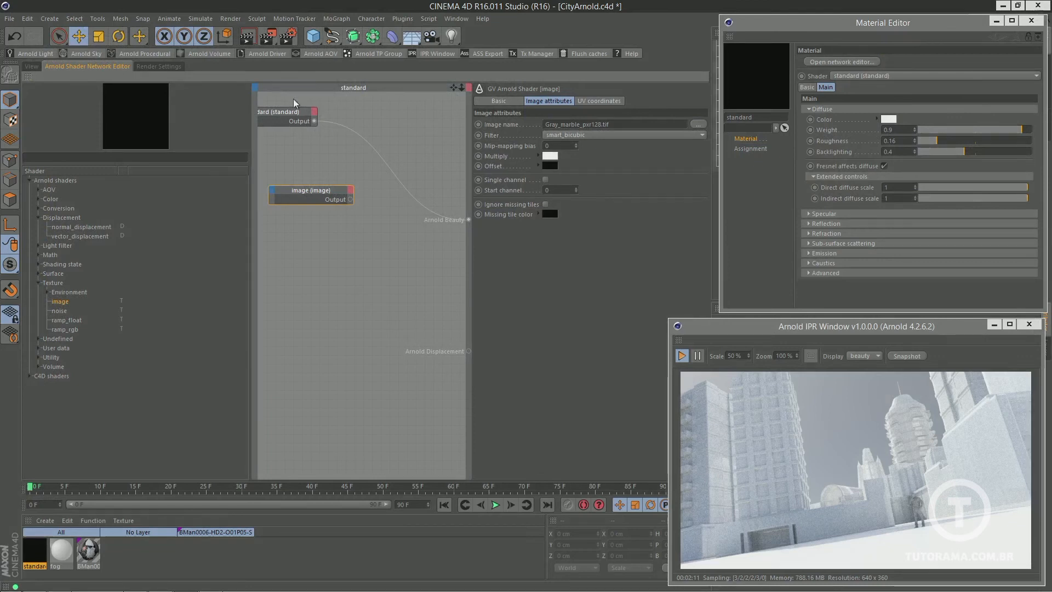
# Move the standard node to the right above the image node and connect the image output to its diffuse color
pyautogui.moveTo(295, 111); pyautogui.dragTo(406, 124)
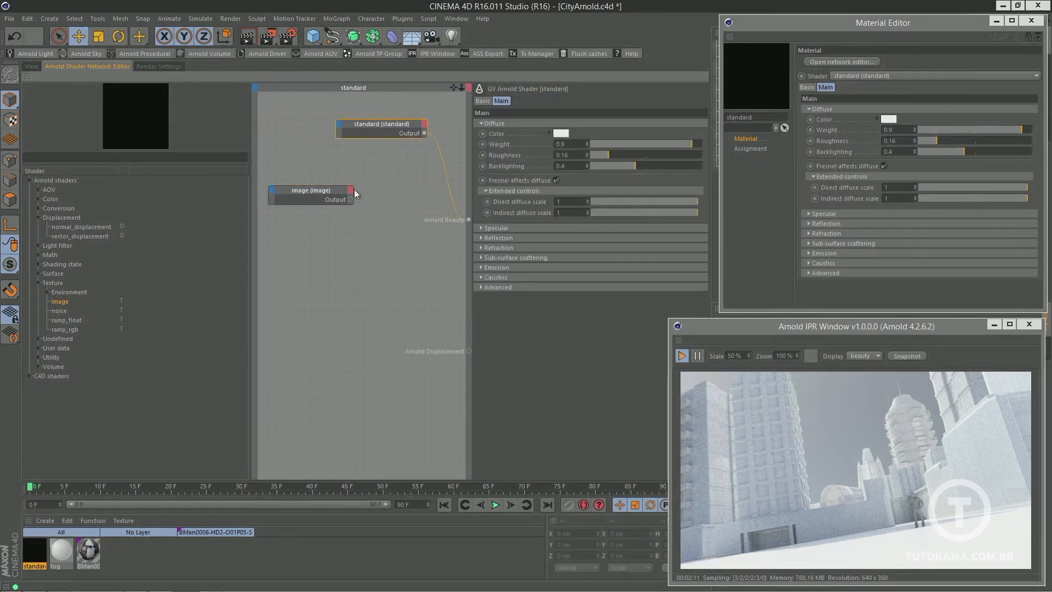
pyautogui.click(323, 192)
pyautogui.click(359, 127)
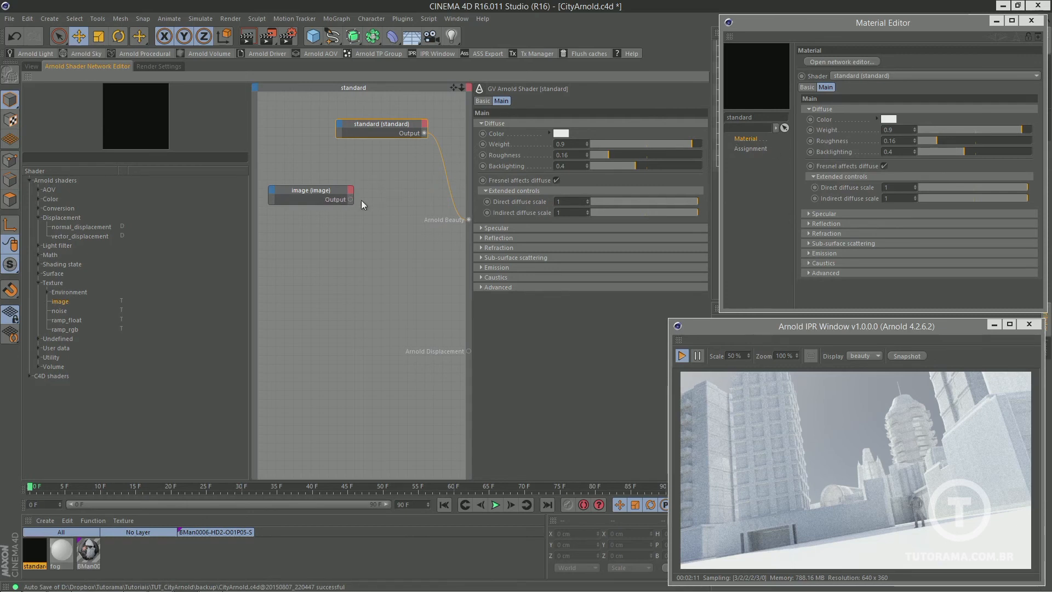
pyautogui.moveTo(349, 200); pyautogui.dragTo(374, 185)
pyautogui.moveTo(334, 130); pyautogui.dragTo(340, 128)
pyautogui.moveTo(354, 133)
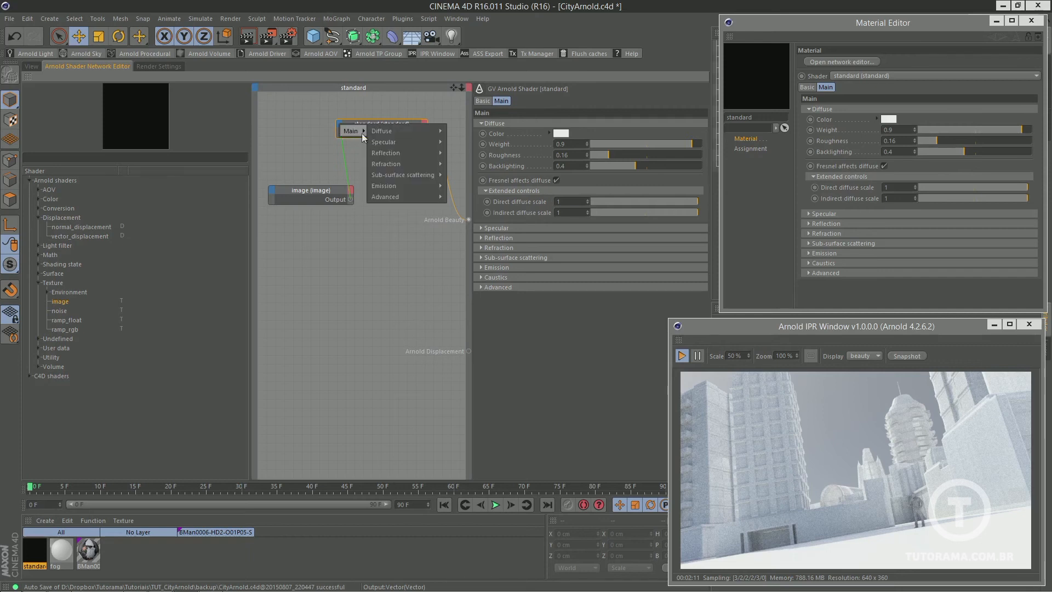
pyautogui.moveTo(392, 130)
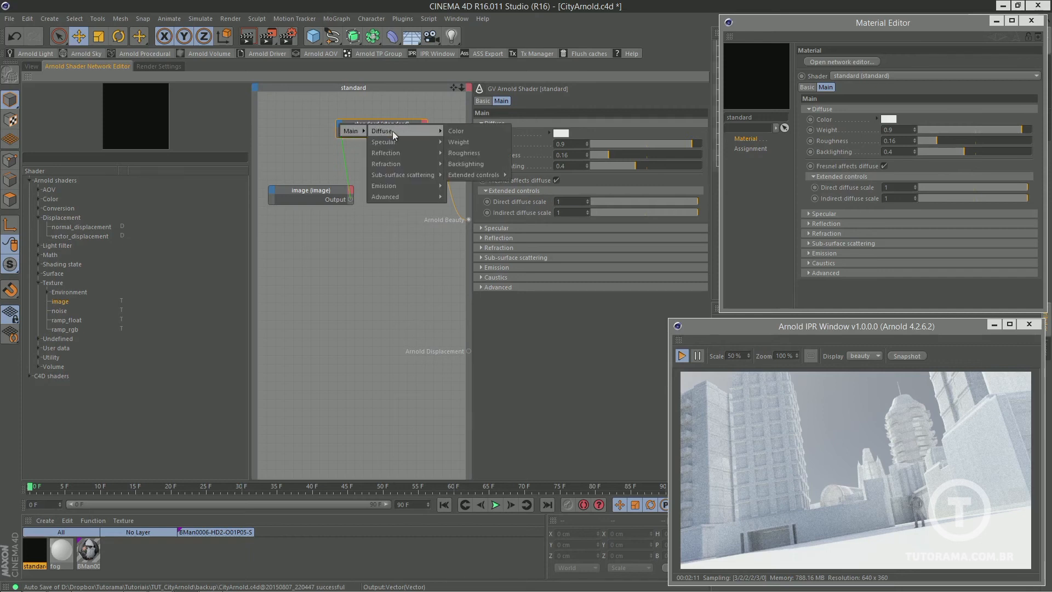
pyautogui.click(463, 134)
# Tidy the image and standard node positions and restart the IPR render to test the marble texture
pyautogui.moveTo(311, 190); pyautogui.dragTo(299, 177)
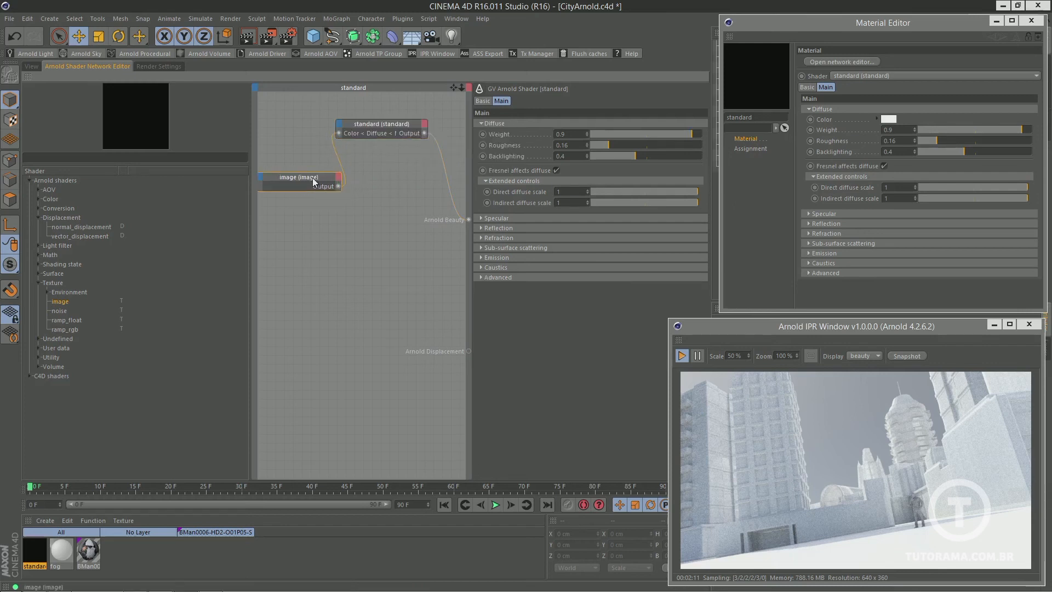
pyautogui.moveTo(382, 133); pyautogui.dragTo(383, 136)
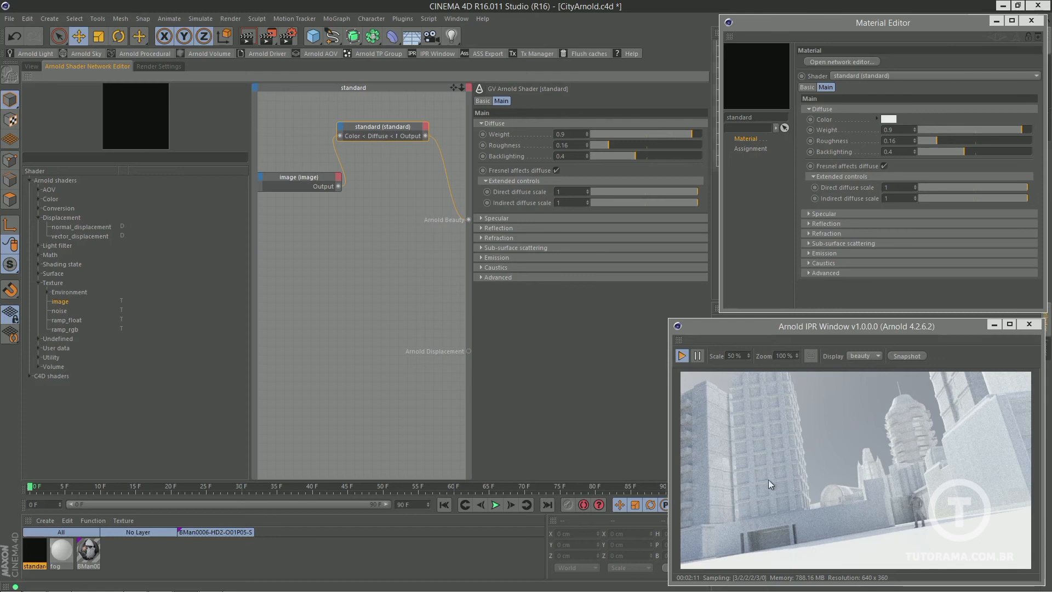
pyautogui.click(681, 356)
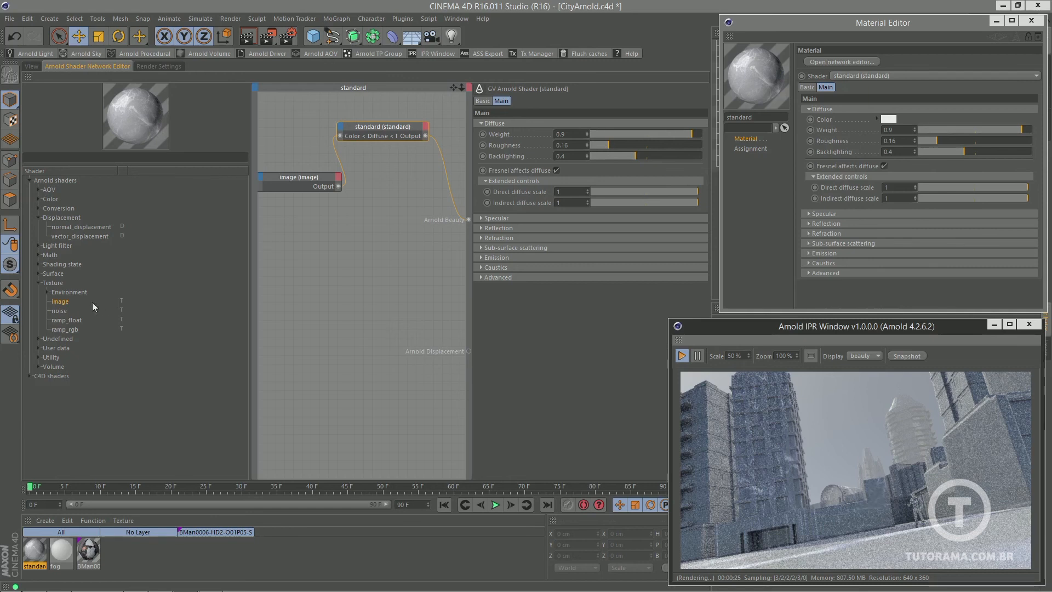
# Add a second image node with Gray_marble_pxr128_normal.tif from the stone folder and connect it to Arnold Displacement
pyautogui.moveTo(63, 301); pyautogui.dragTo(324, 256)
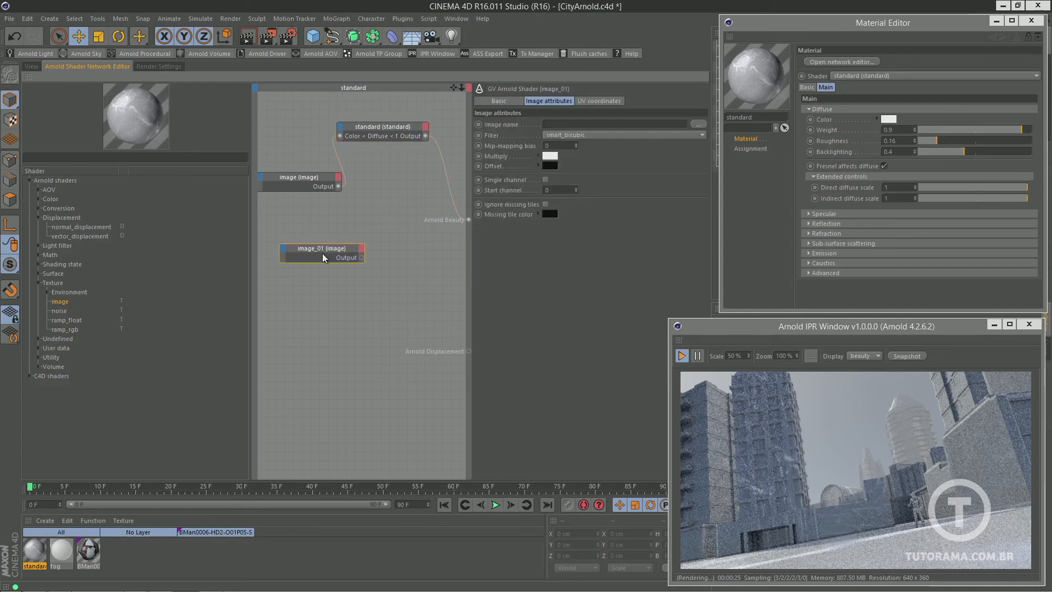
pyautogui.click(698, 123)
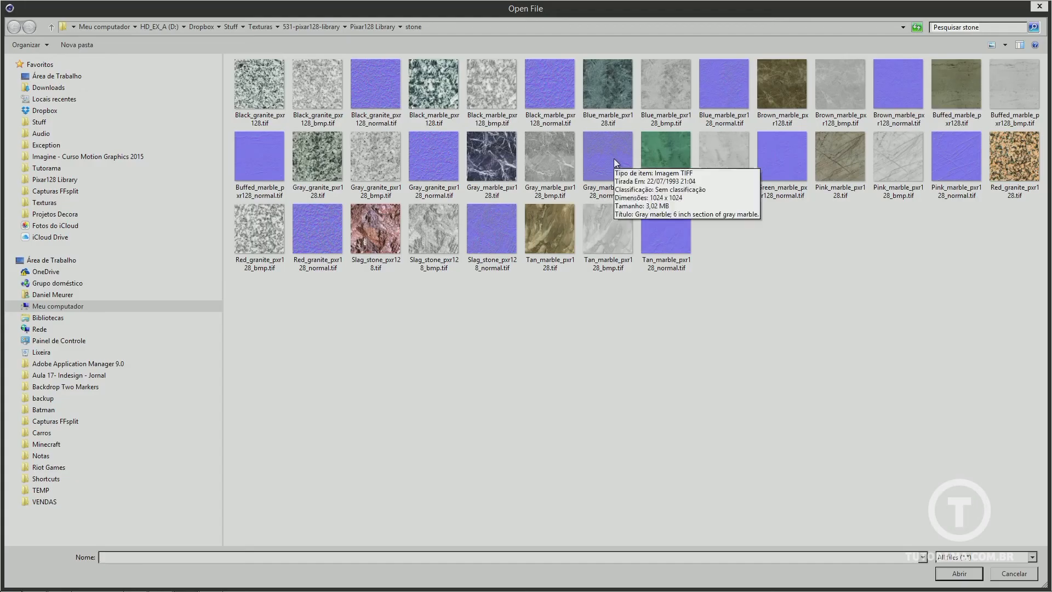
pyautogui.click(613, 159)
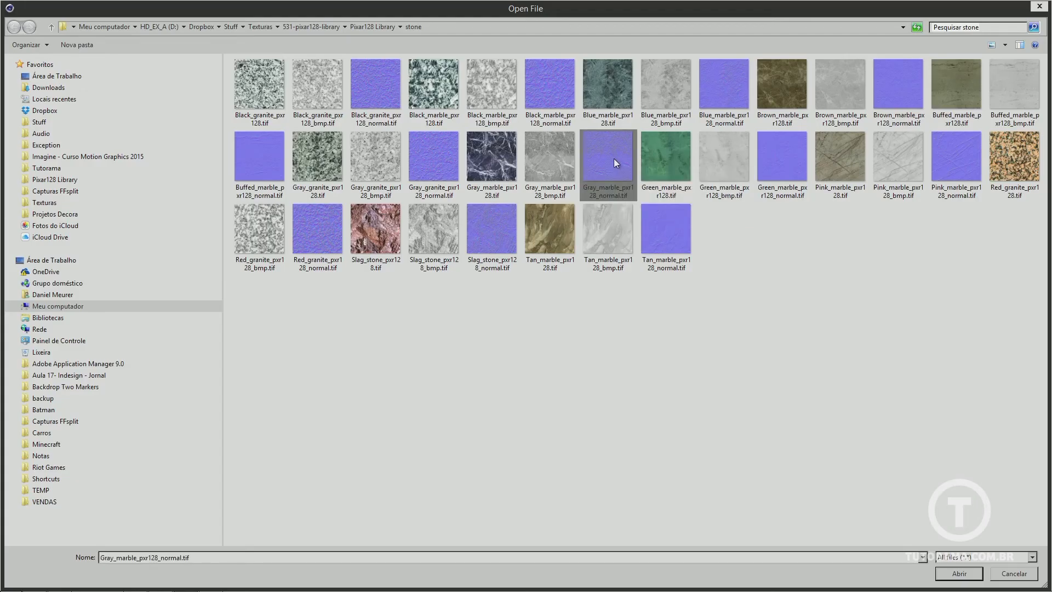
pyautogui.doubleClick(614, 159)
pyautogui.moveTo(361, 257); pyautogui.dragTo(470, 356)
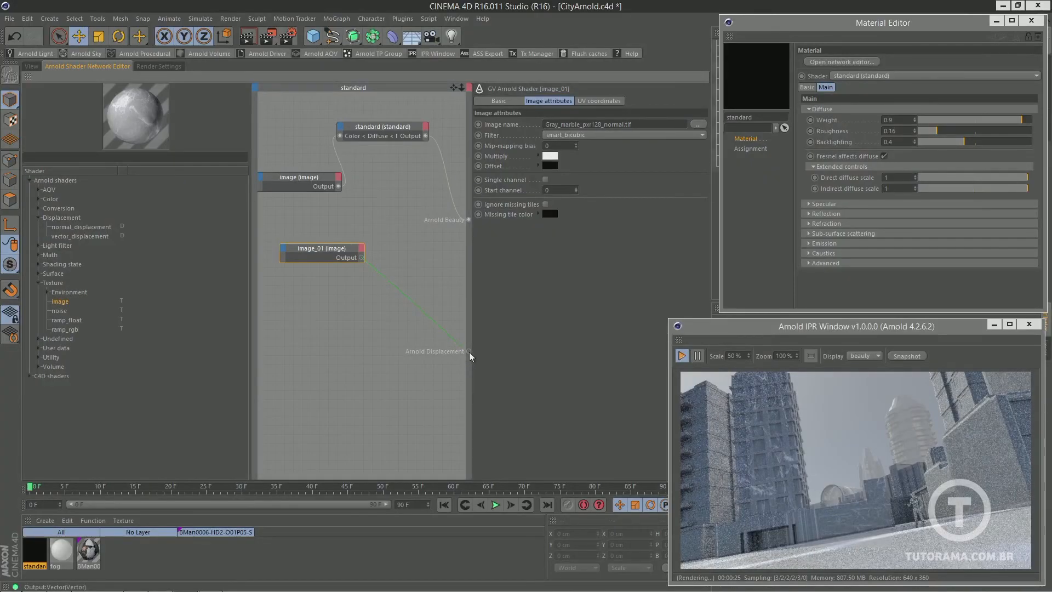
# Move the IPR window off the object list and open the displacement settings of all the objects' Arnold tags together
pyautogui.moveTo(793, 331); pyautogui.dragTo(614, 296)
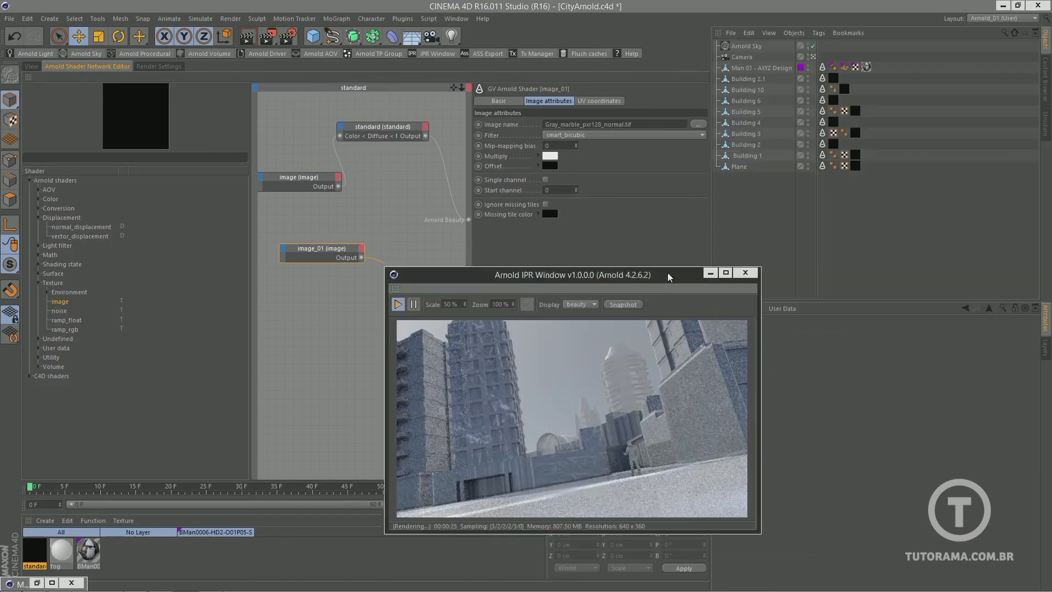
pyautogui.moveTo(668, 277); pyautogui.dragTo(611, 221)
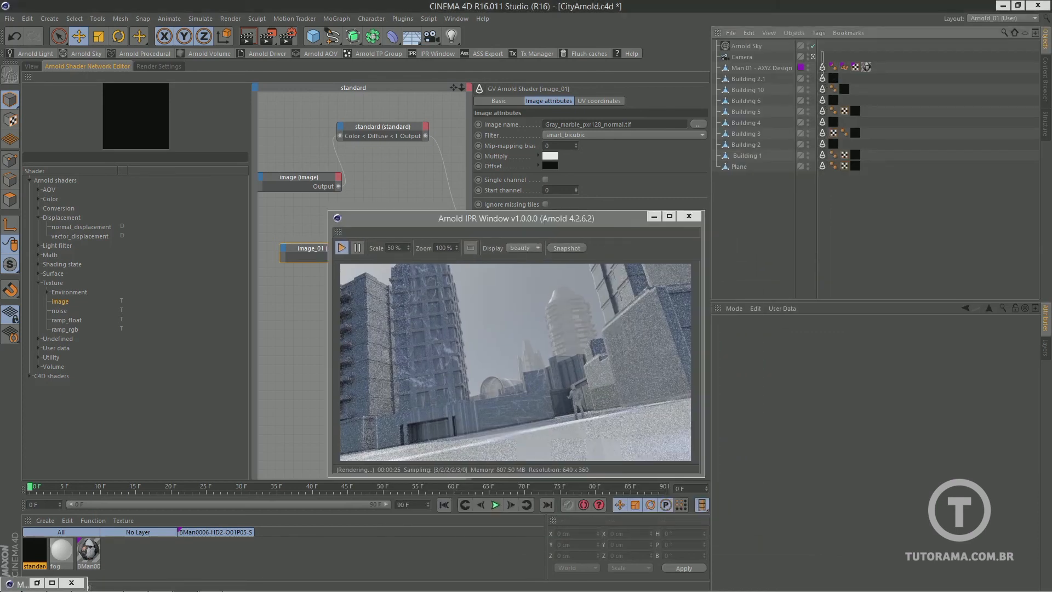
pyautogui.moveTo(823, 74); pyautogui.dragTo(823, 183)
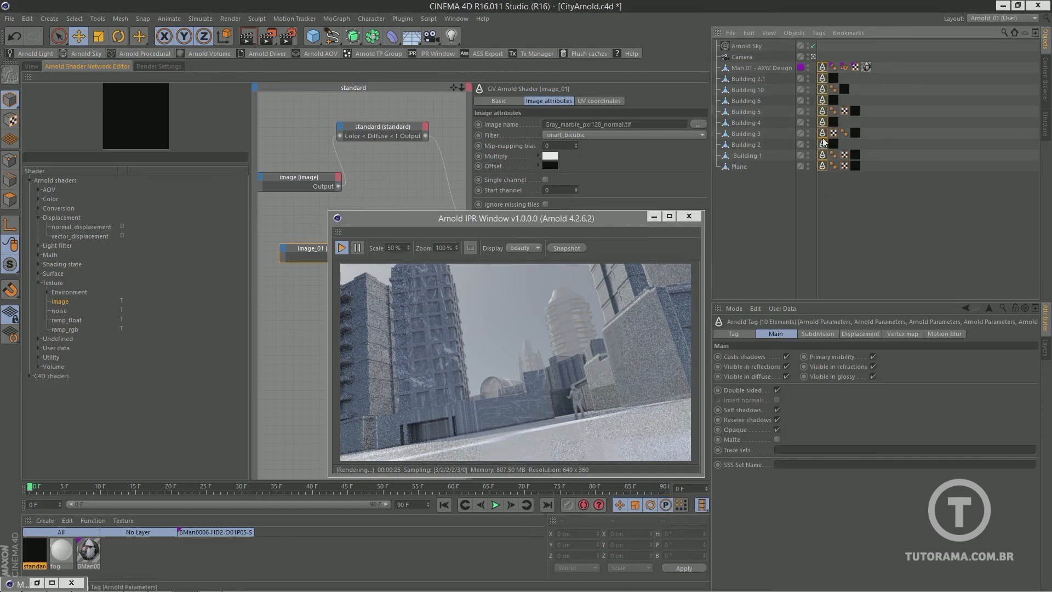
pyautogui.click(860, 334)
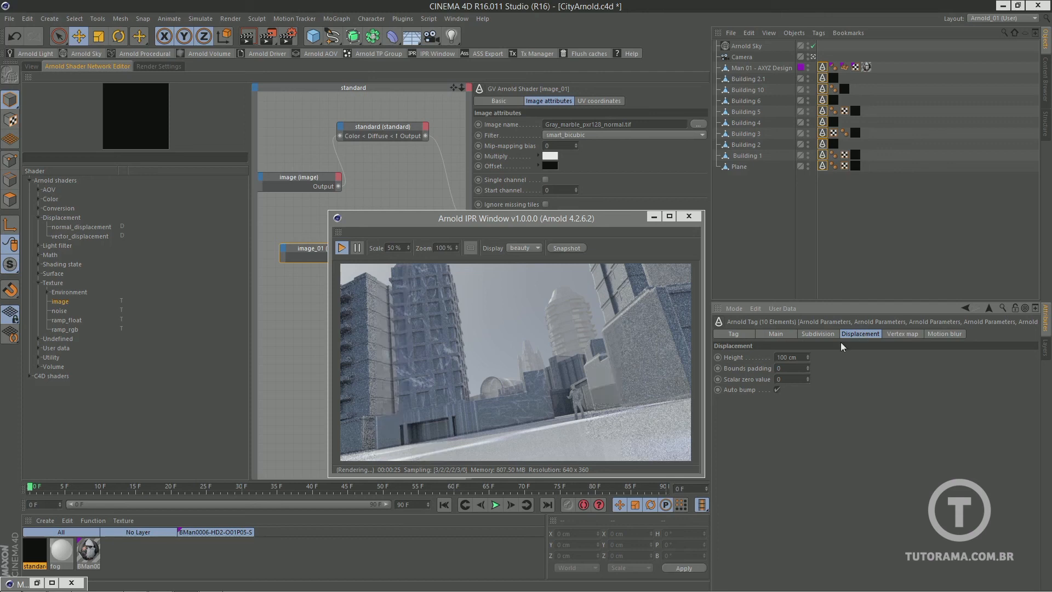
pyautogui.moveTo(783, 369); pyautogui.dragTo(769, 369)
# Restart the IPR render to check how the normal image displaces the buildings
pyautogui.click(341, 249)
pyautogui.click(342, 249)
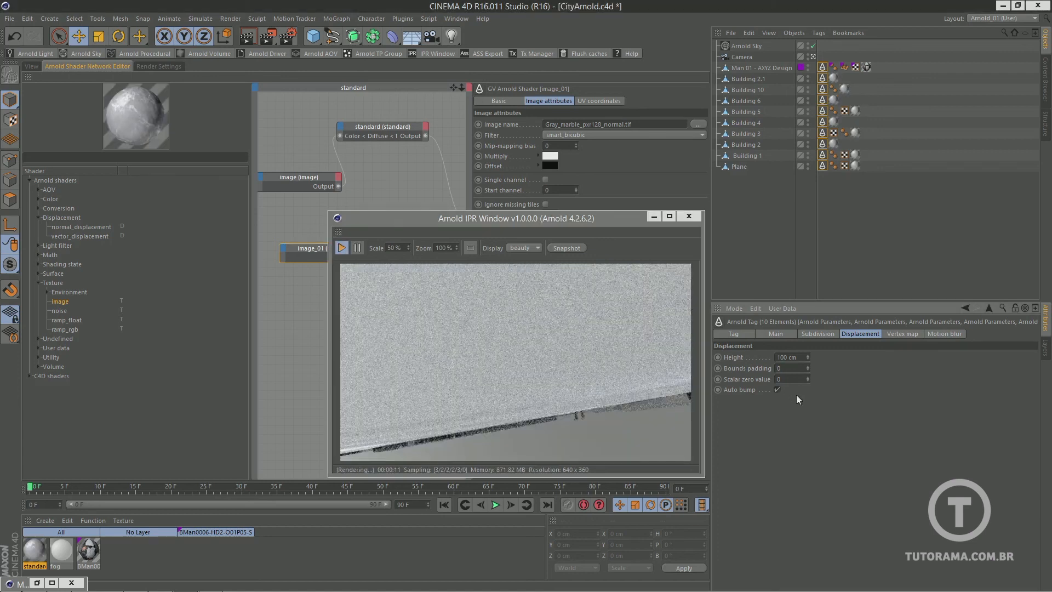
pyautogui.click(341, 248)
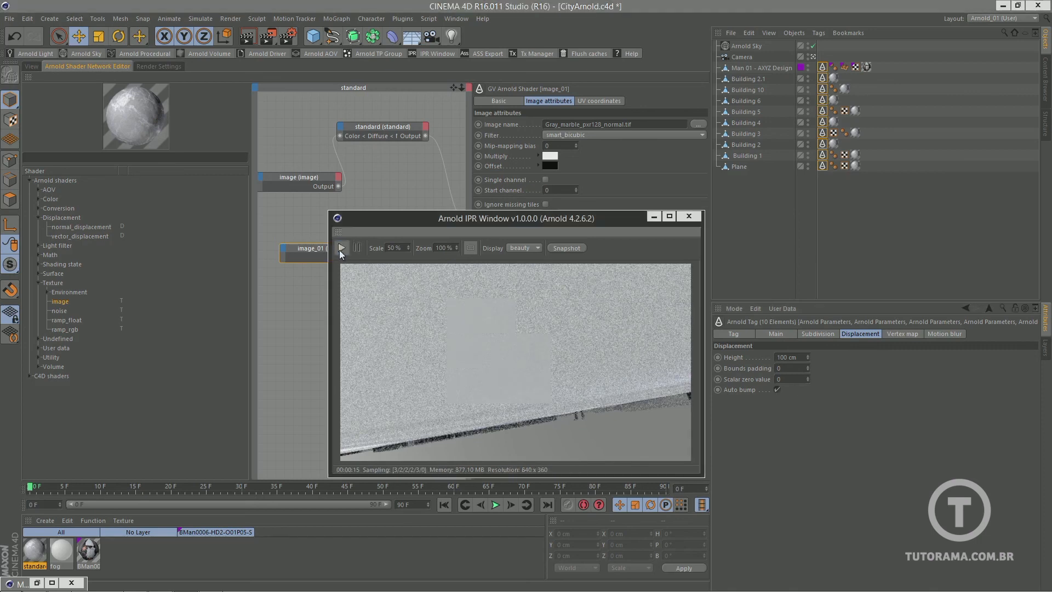
pyautogui.click(341, 249)
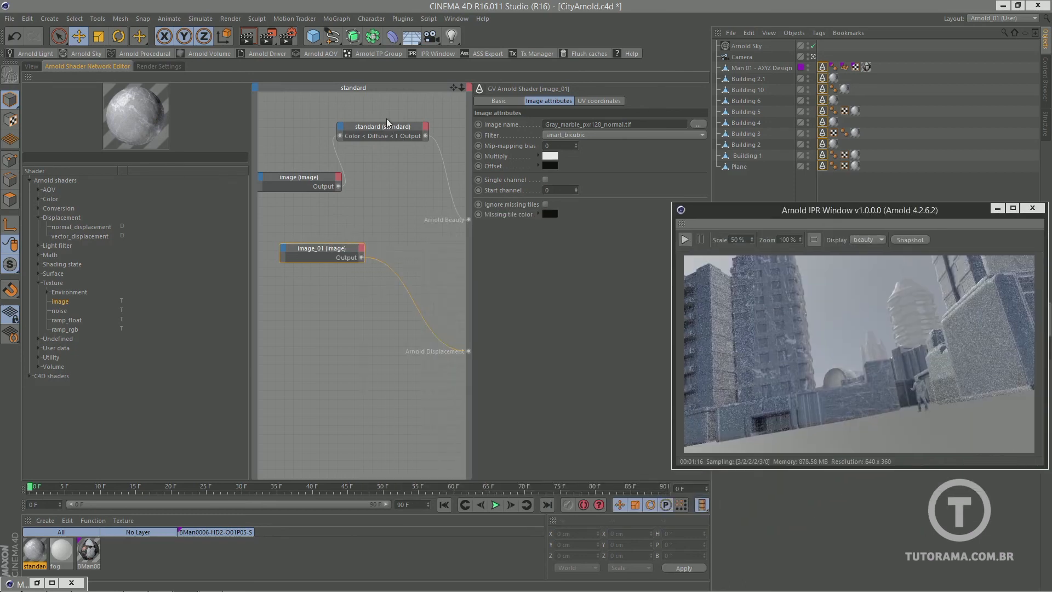
# Insert a color_correct node between the marble image and the standard material's diffuse color
pyautogui.click(395, 131)
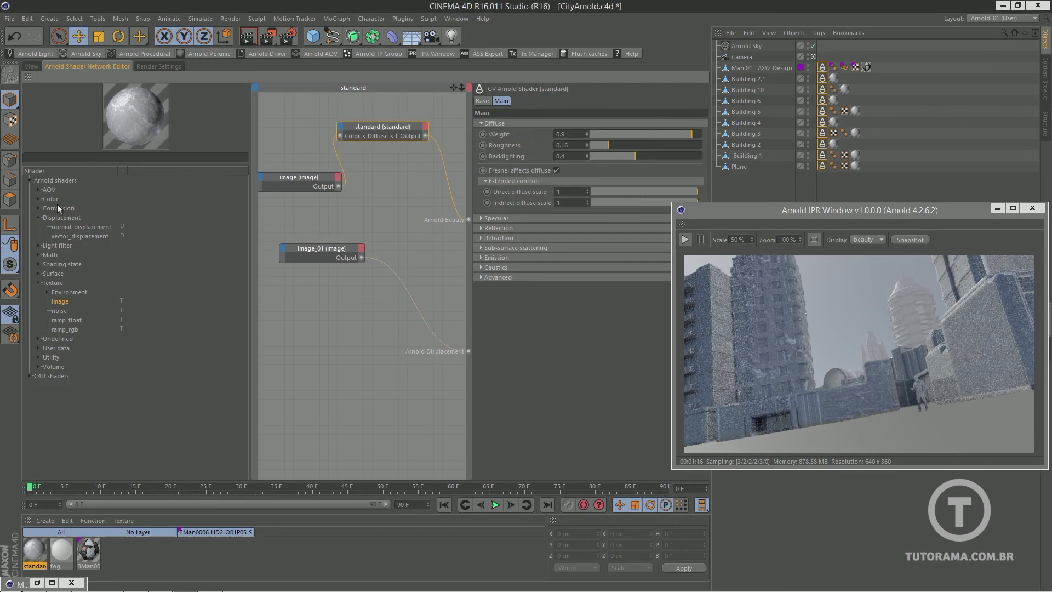
pyautogui.click(39, 199)
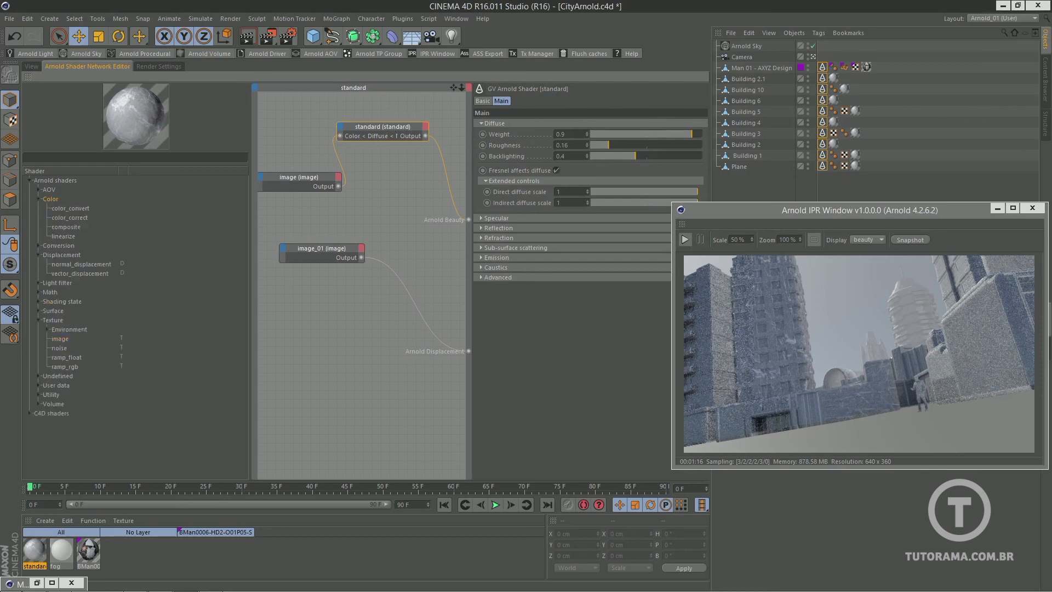
pyautogui.moveTo(77, 219); pyautogui.dragTo(372, 185)
pyautogui.moveTo(307, 192); pyautogui.dragTo(294, 227)
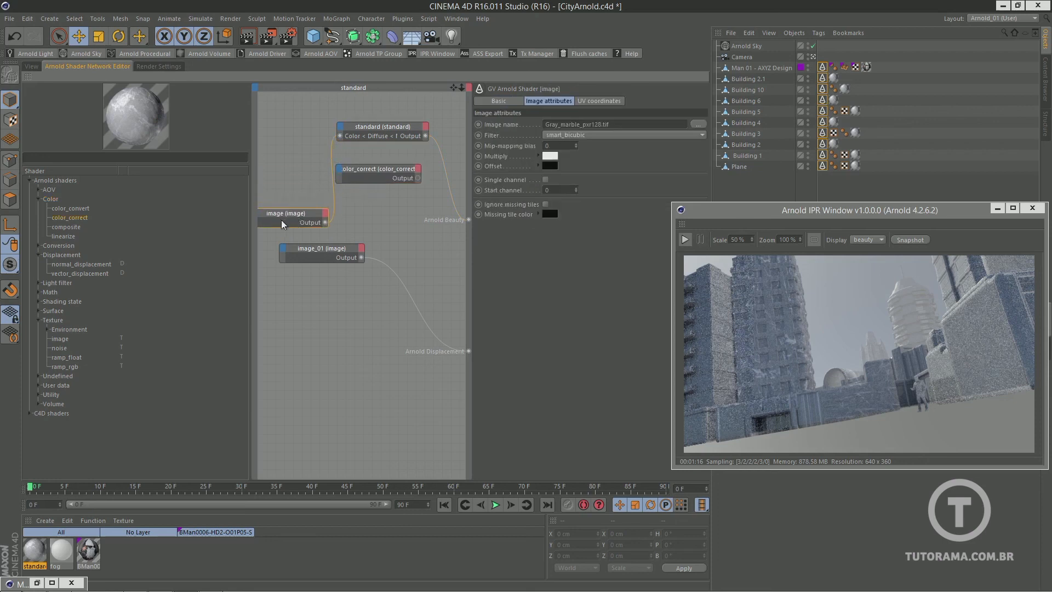
pyautogui.moveTo(335, 138); pyautogui.dragTo(338, 179)
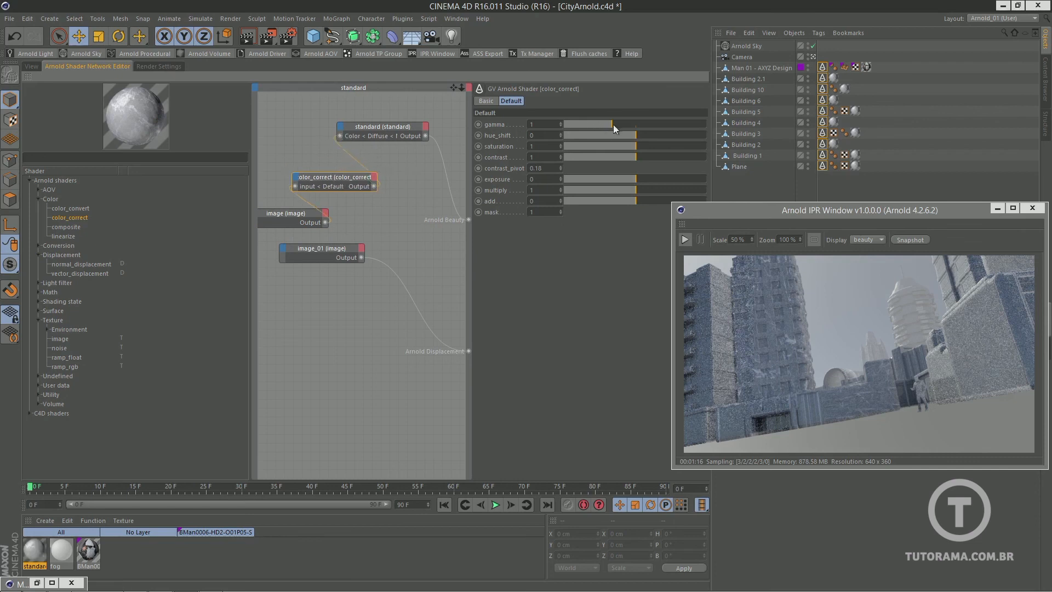
# Set the color_correct node's gamma to 1.01, hue_shift to 0.65, contrast to 1.27 and exposure to -1.49
pyautogui.moveTo(661, 134); pyautogui.dragTo(680, 134)
pyautogui.moveTo(698, 134); pyautogui.dragTo(682, 135)
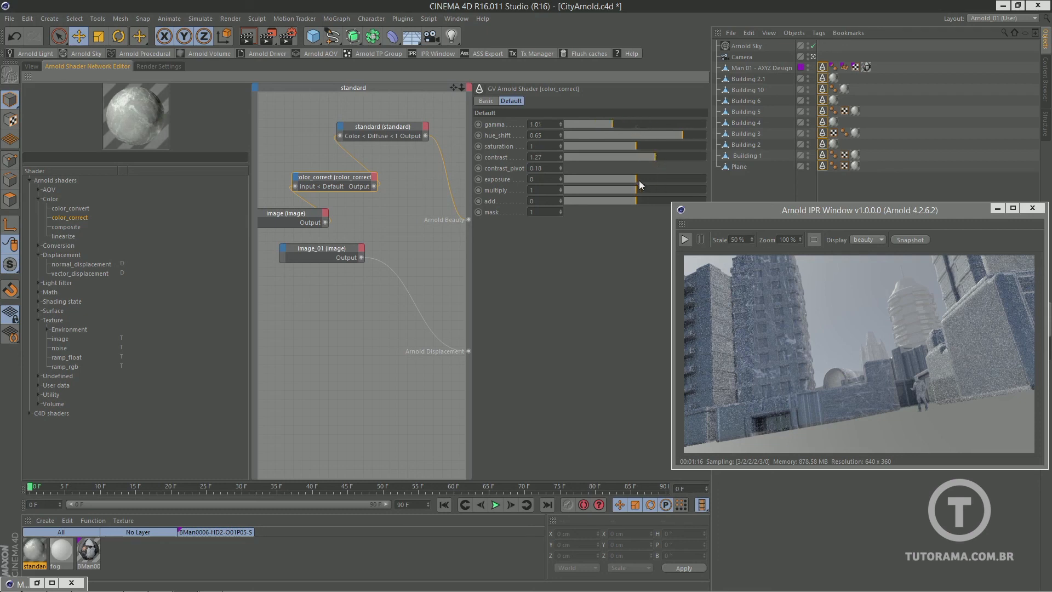
pyautogui.moveTo(639, 180); pyautogui.dragTo(625, 180)
pyautogui.click(38, 245)
pyautogui.click(39, 246)
pyautogui.click(38, 292)
pyautogui.click(38, 291)
# Move both image nodes lower in the graph and connect the marble image to the standard material's specular weight
pyautogui.moveTo(345, 250); pyautogui.dragTo(341, 306)
pyautogui.moveTo(305, 214); pyautogui.dragTo(318, 256)
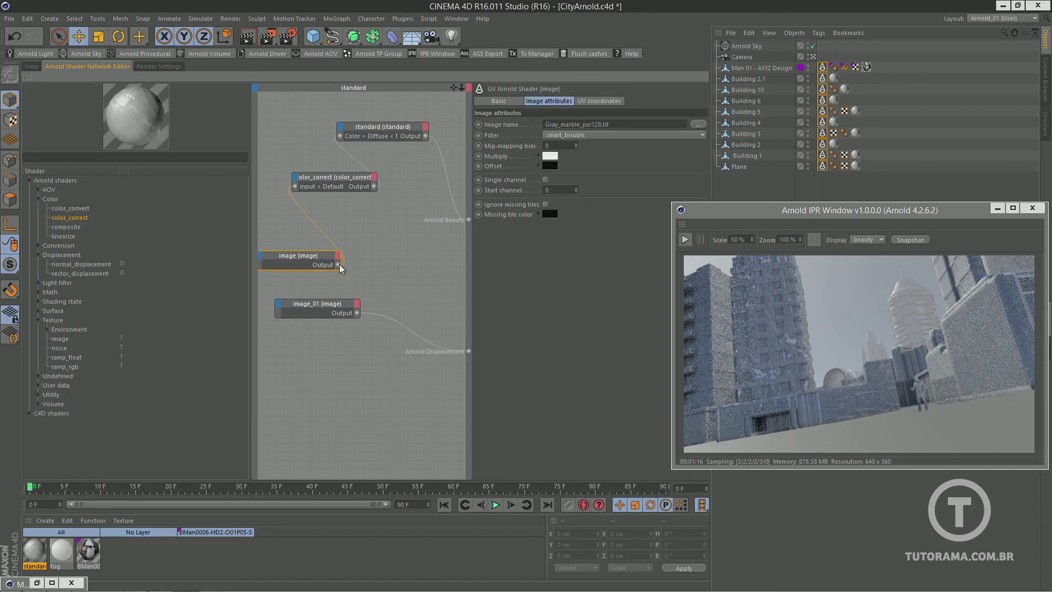
pyautogui.moveTo(338, 265); pyautogui.dragTo(340, 130)
pyautogui.moveTo(390, 133)
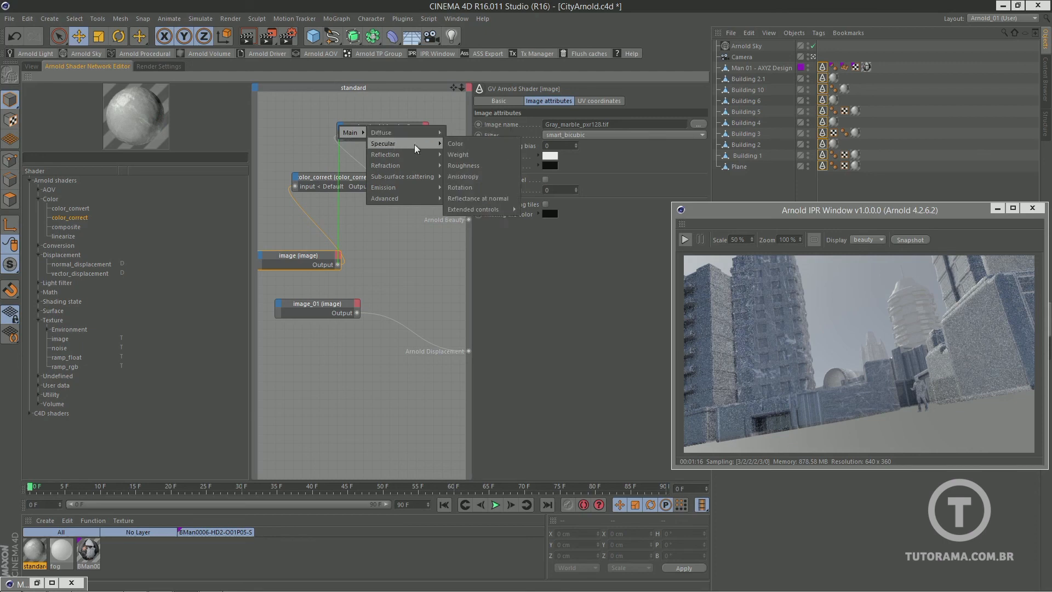
pyautogui.click(480, 157)
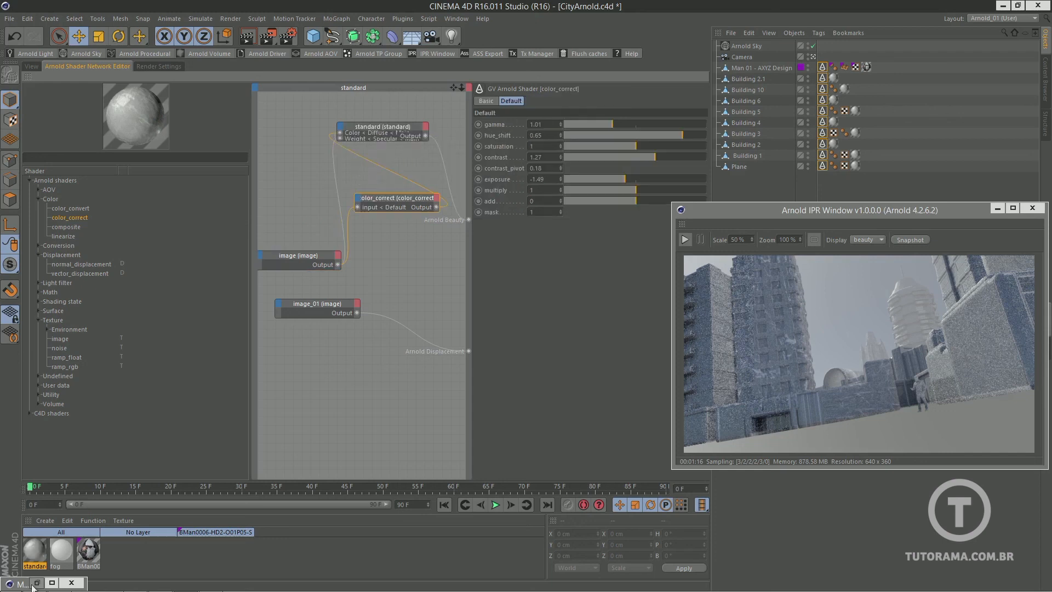
# Restore the Material Editor over the node graph and lower the standard material's specular roughness
pyautogui.click(36, 583)
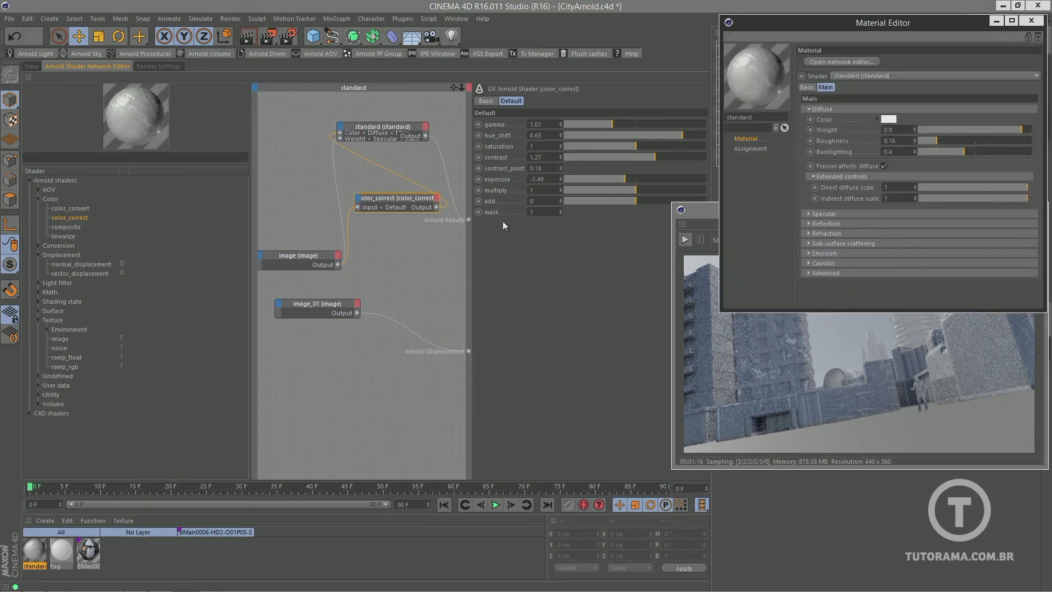
pyautogui.moveTo(845, 29); pyautogui.dragTo(453, 68)
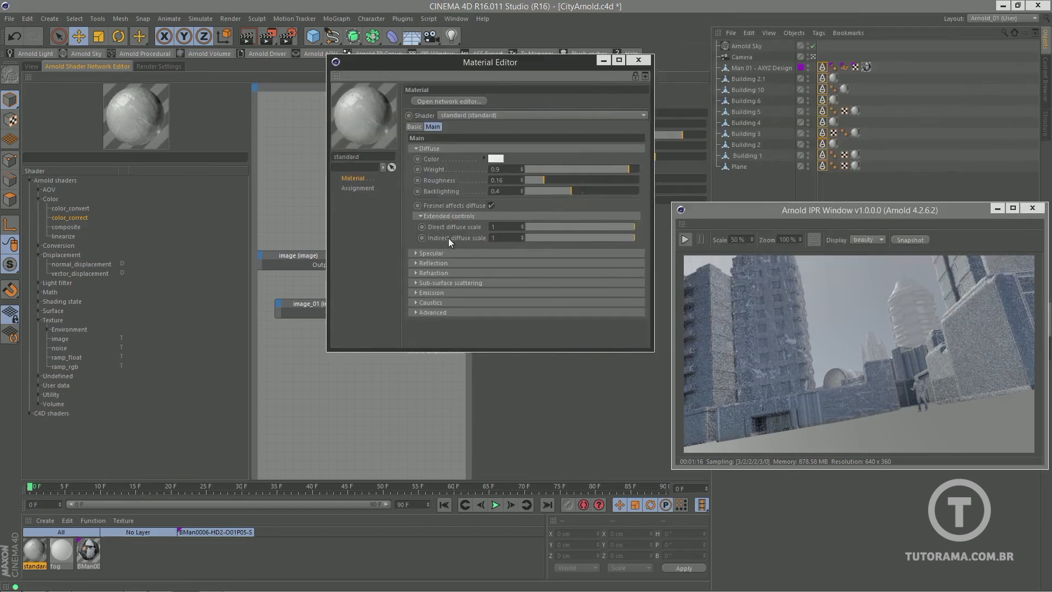
pyautogui.click(443, 252)
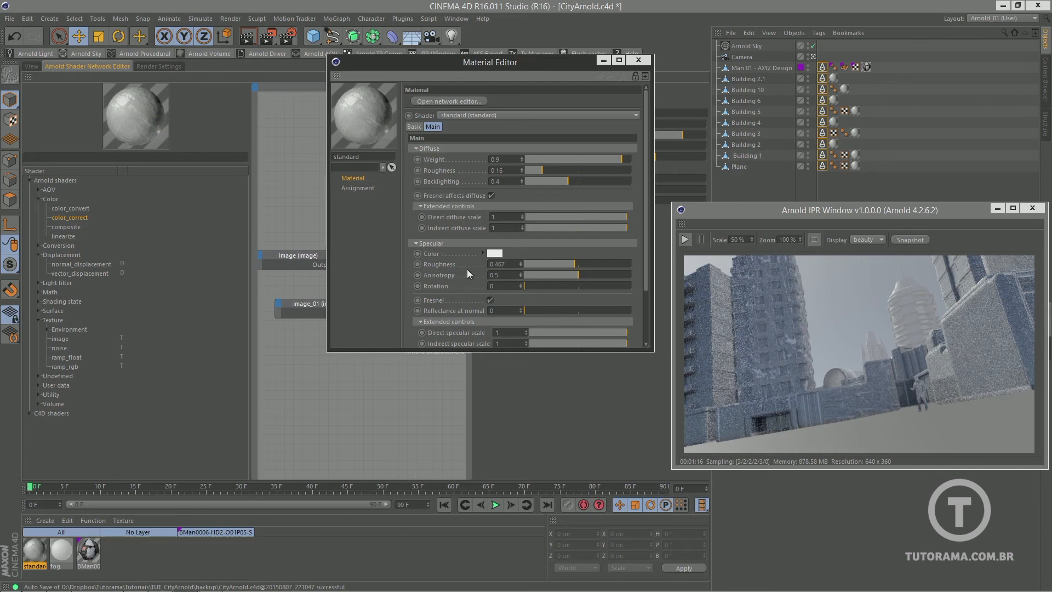
pyautogui.click(528, 264)
pyautogui.scroll(-3, 537, 217)
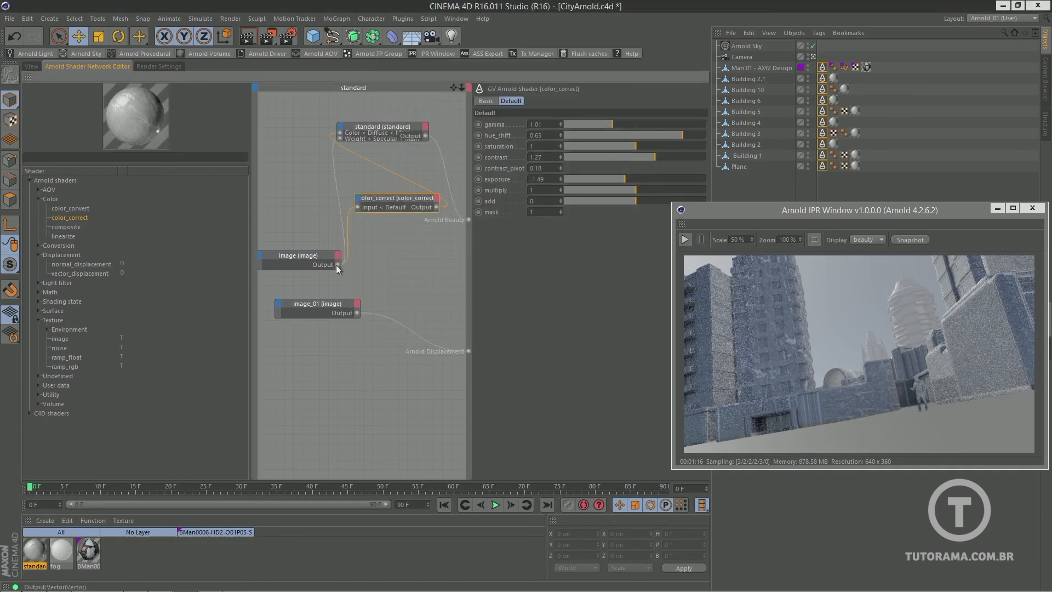
# Connect the marble image to the standard material's reflection weight, move the standard node aside, and save the scene
pyautogui.moveTo(337, 265); pyautogui.dragTo(340, 130)
pyautogui.click(460, 164)
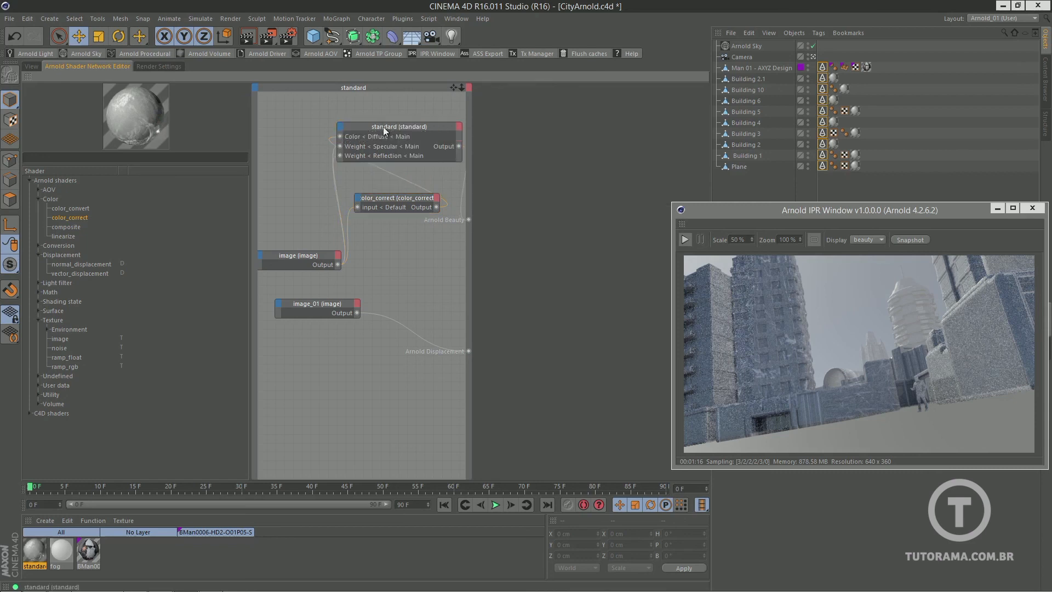
pyautogui.moveTo(397, 126); pyautogui.dragTo(356, 112)
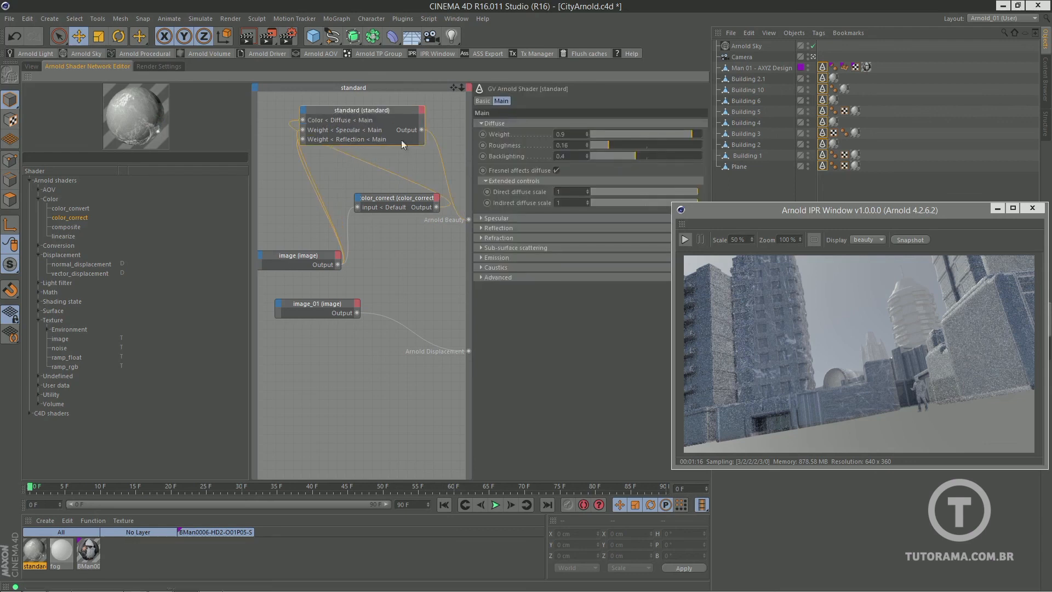
pyautogui.hotkey('ctrl', 's')
# Send a snapshot of the current IPR image to the Picture Viewer, minimize the viewer, and restart the IPR render
pyautogui.moveTo(725, 210); pyautogui.dragTo(643, 167)
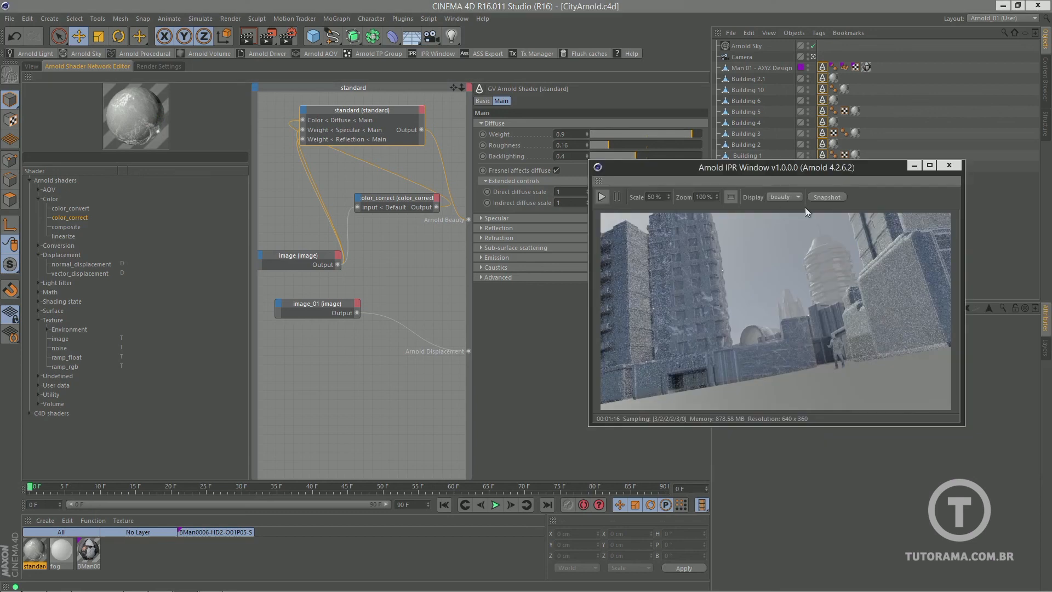
pyautogui.click(826, 197)
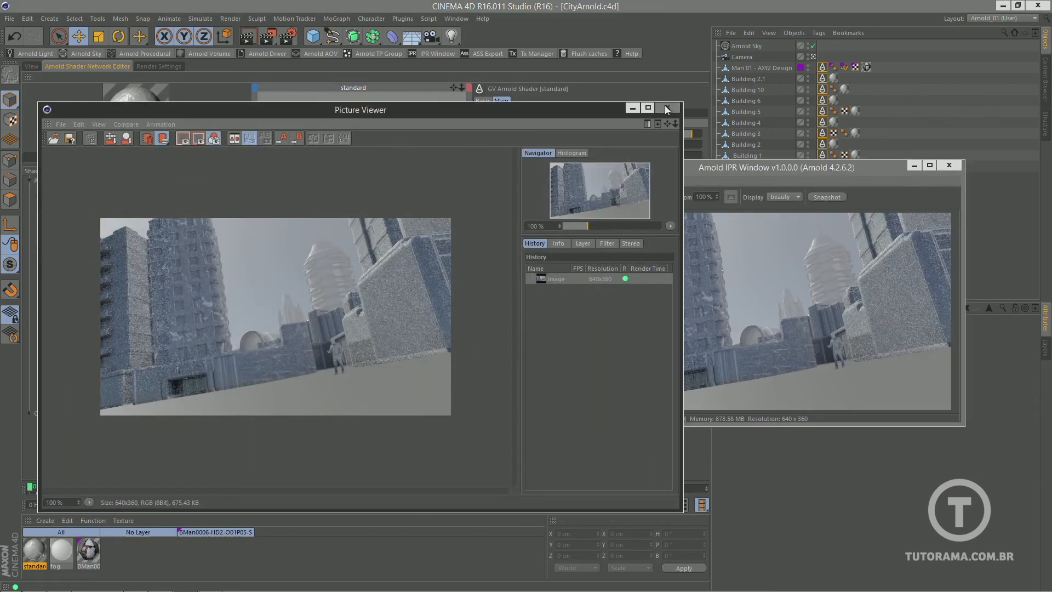
pyautogui.click(633, 109)
pyautogui.click(602, 197)
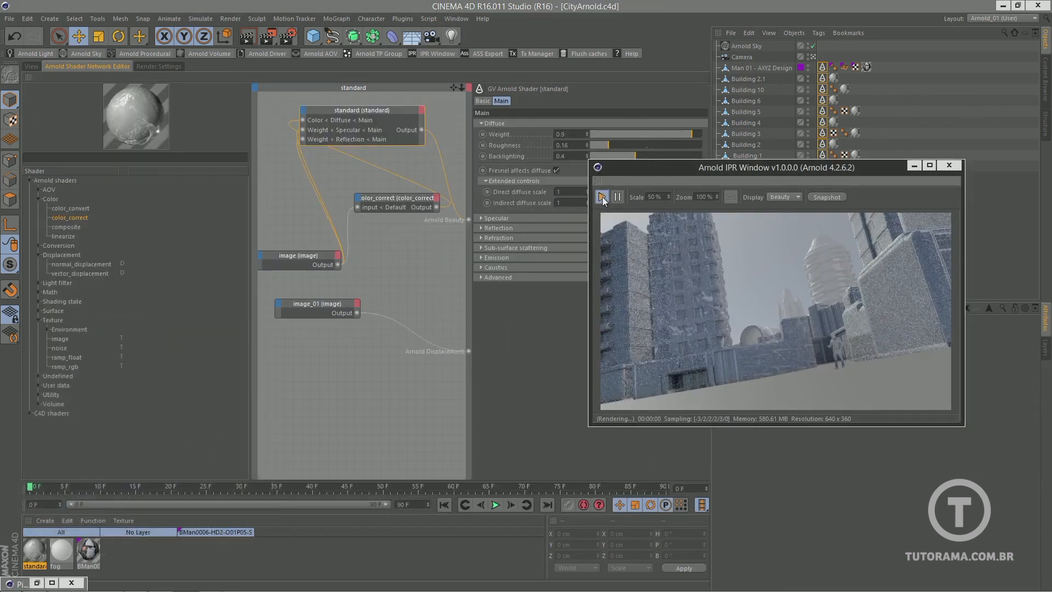